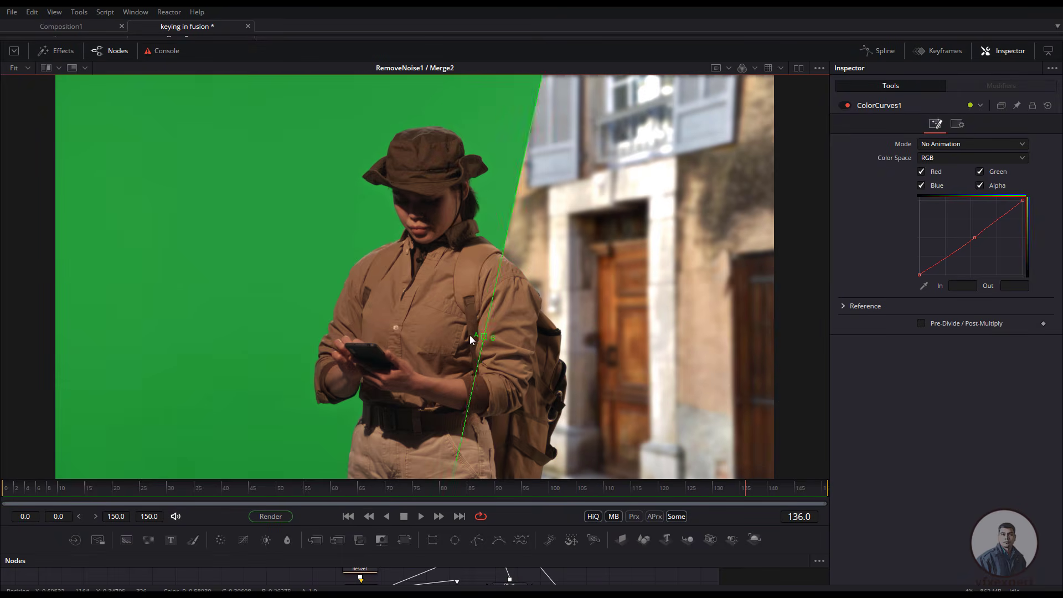
# Step: Wipe between the green-screen footage and the finished composite, and play back the green_girl clip
pyautogui.moveTo(470, 335); pyautogui.dragTo(29, 269)
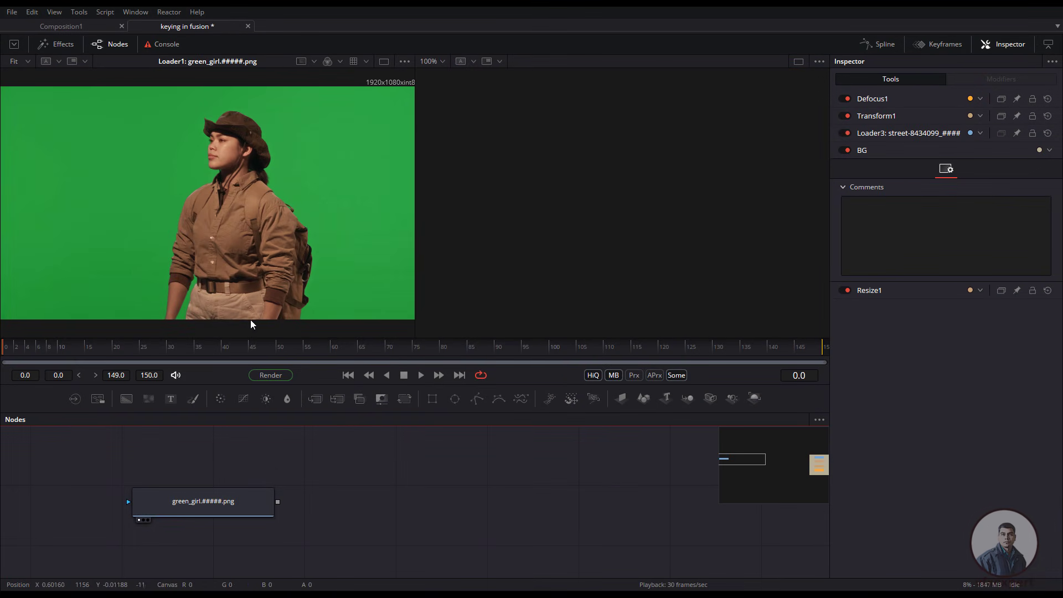
pyautogui.click(249, 510)
pyautogui.click(422, 376)
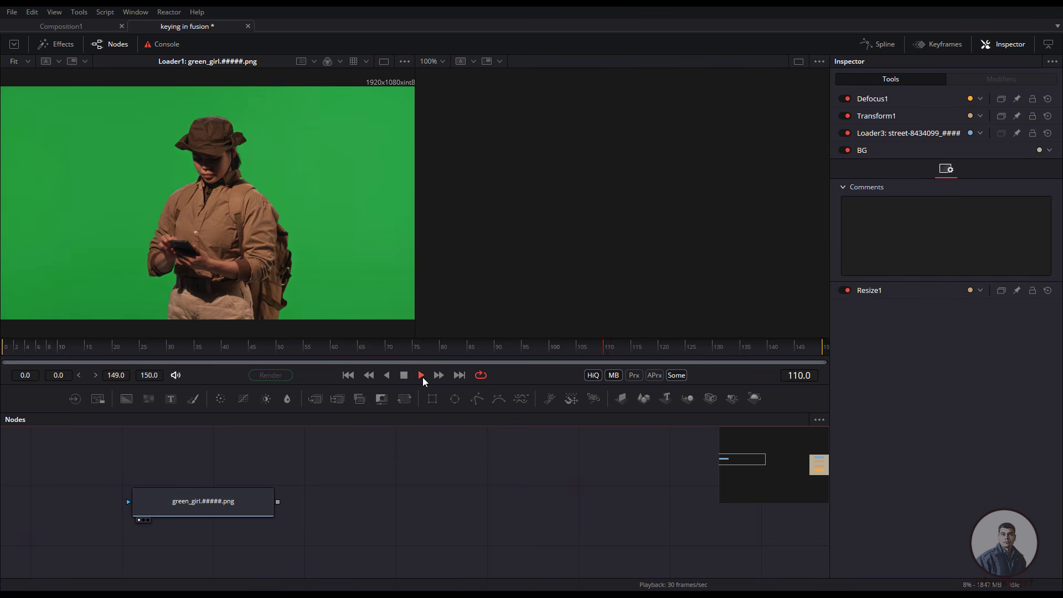
pyautogui.click(405, 376)
# Step: Examine the face, hair and clothing edges against the green backdrop up close at frame 40
pyautogui.scroll(2, 242, 180)
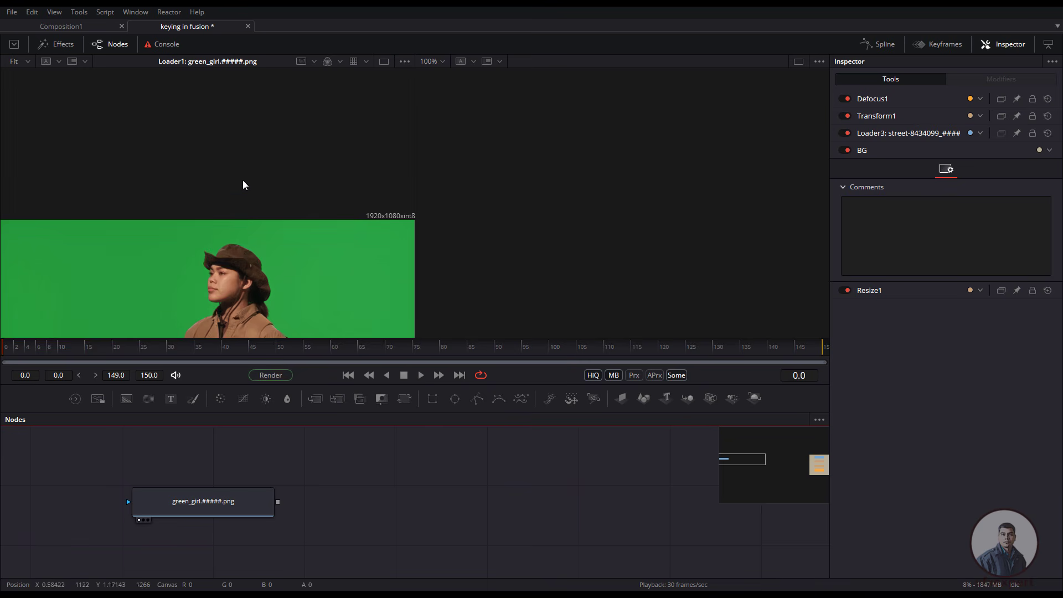
pyautogui.scroll(6, 242, 181)
pyautogui.click(298, 348)
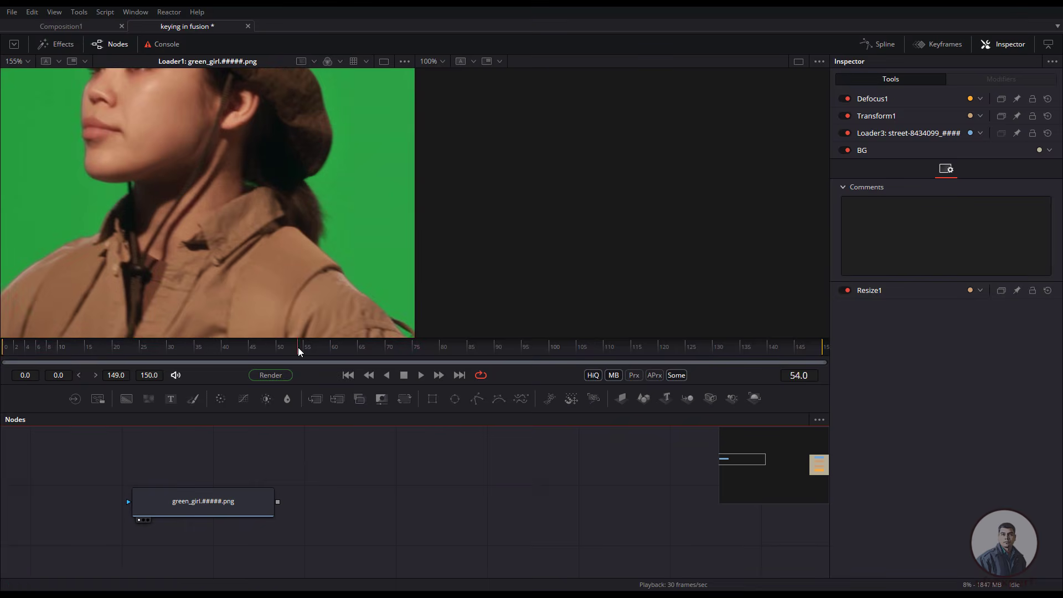
pyautogui.moveTo(298, 347); pyautogui.dragTo(226, 344)
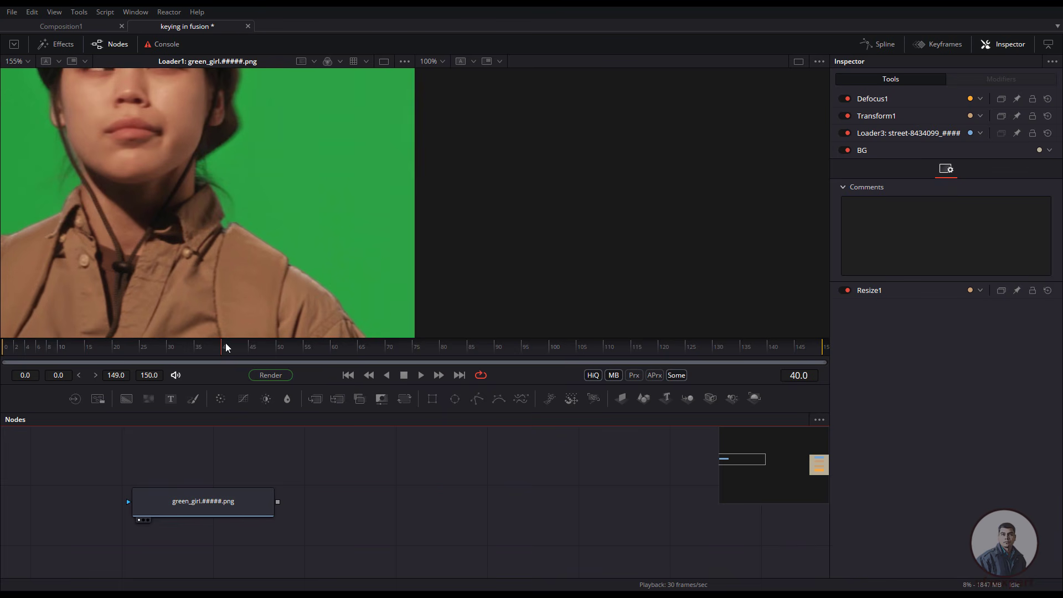
pyautogui.scroll(2, 253, 259)
pyautogui.scroll(3, 220, 260)
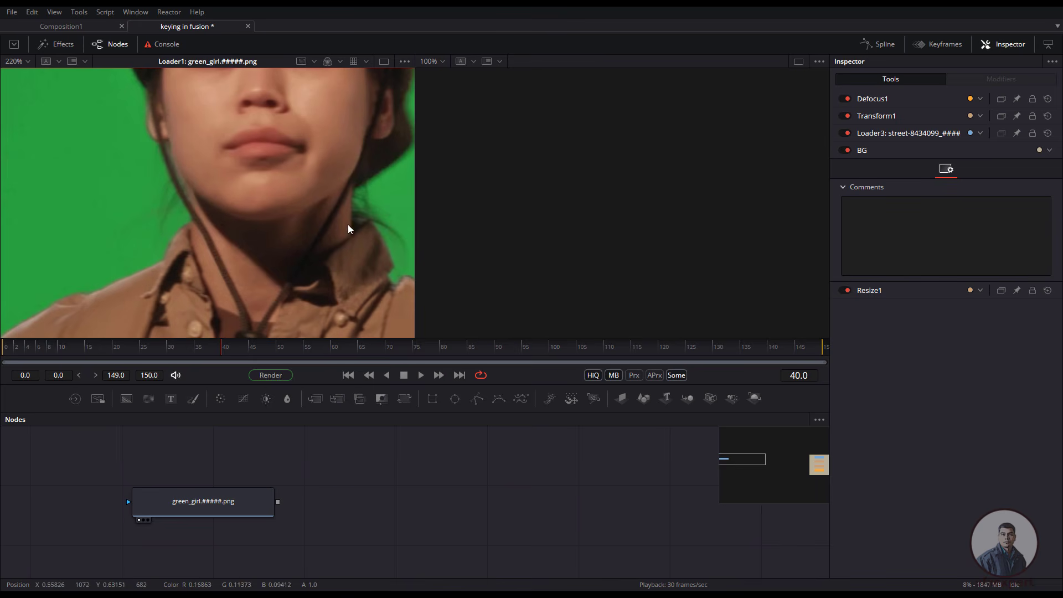
pyautogui.scroll(-3, 290, 286)
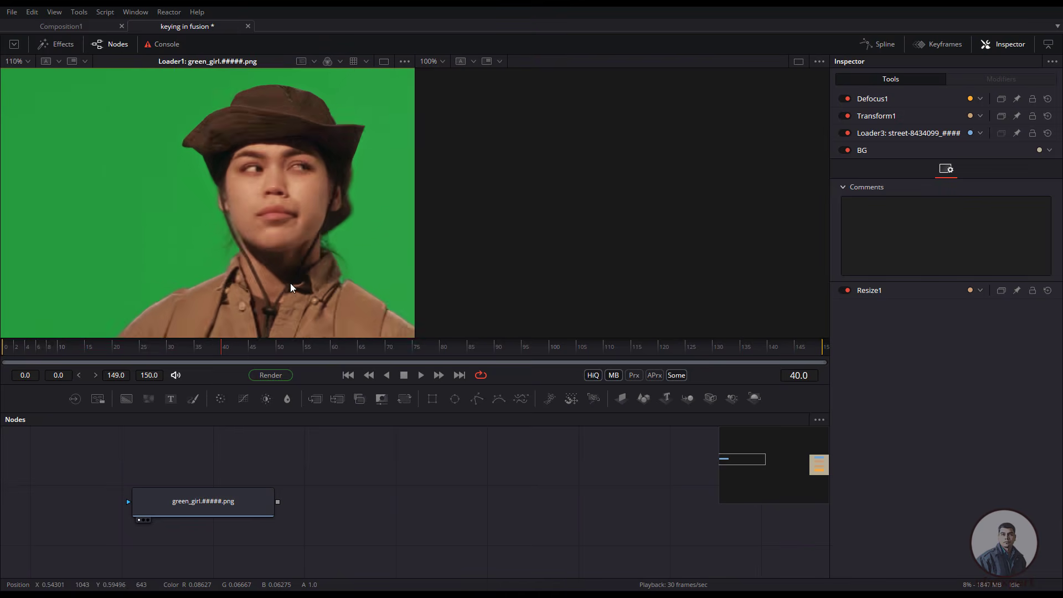
pyautogui.scroll(-2, 290, 284)
pyautogui.hotkey('ctrl', 'f')
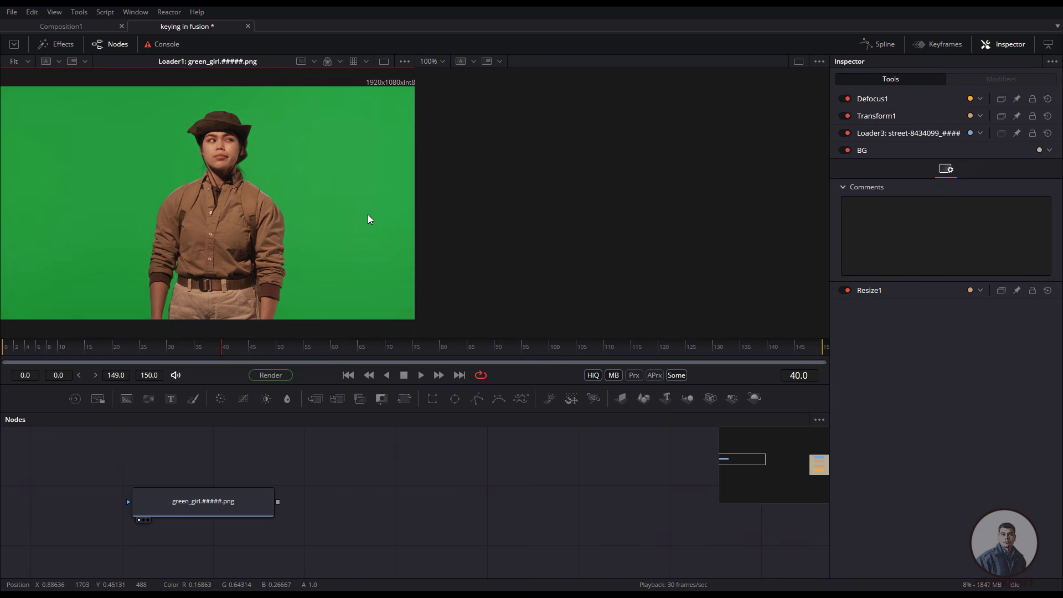
# Step: Add a Delta Keyer node to the composition beside the green_girl footage node
pyautogui.click(336, 509)
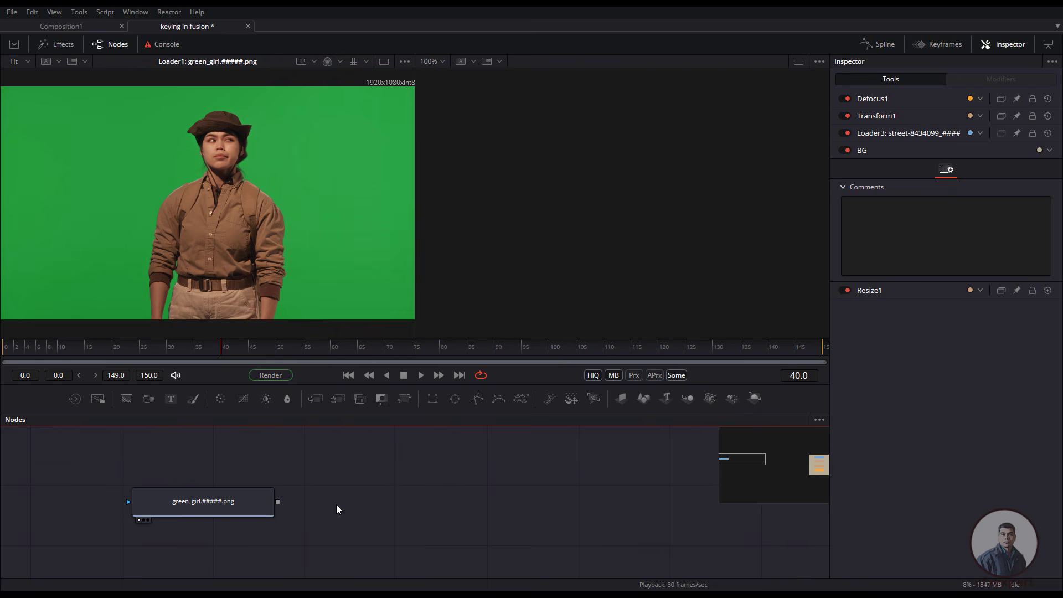
pyautogui.hotkey('shift', 'space')
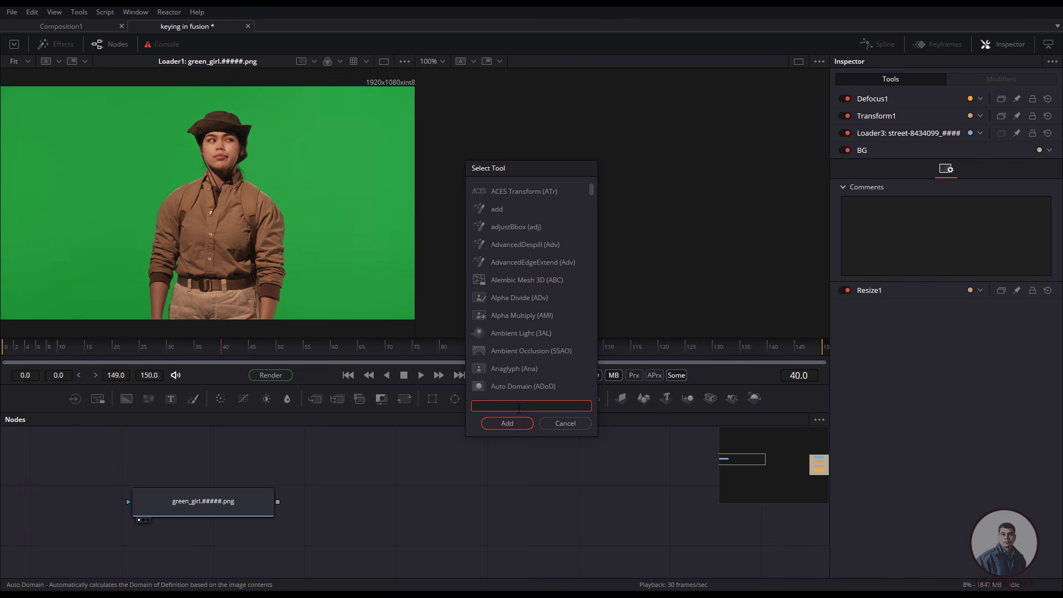
pyautogui.write('del')
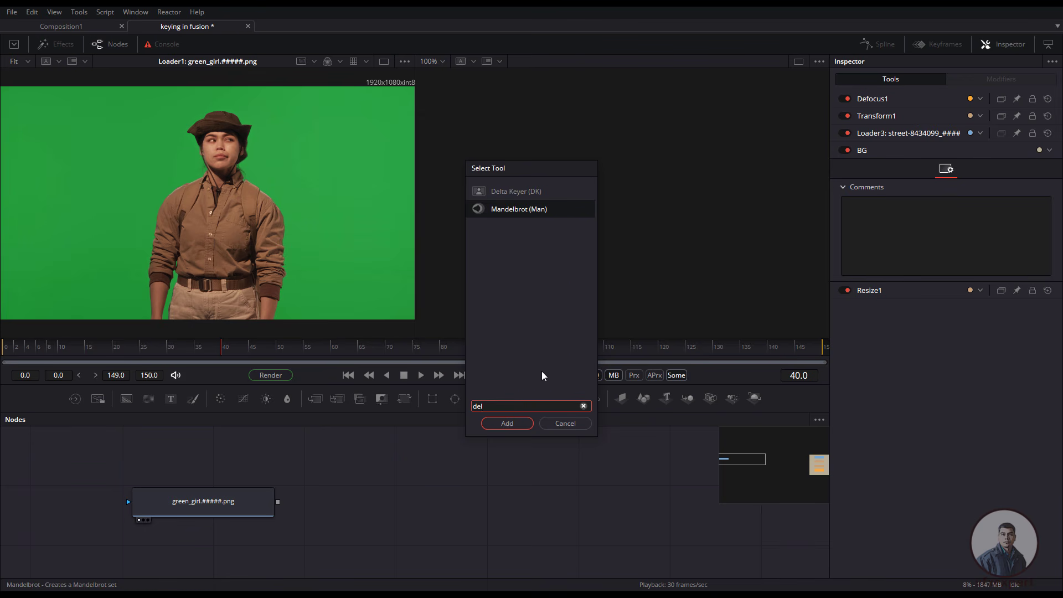
pyautogui.click(529, 192)
pyautogui.click(528, 427)
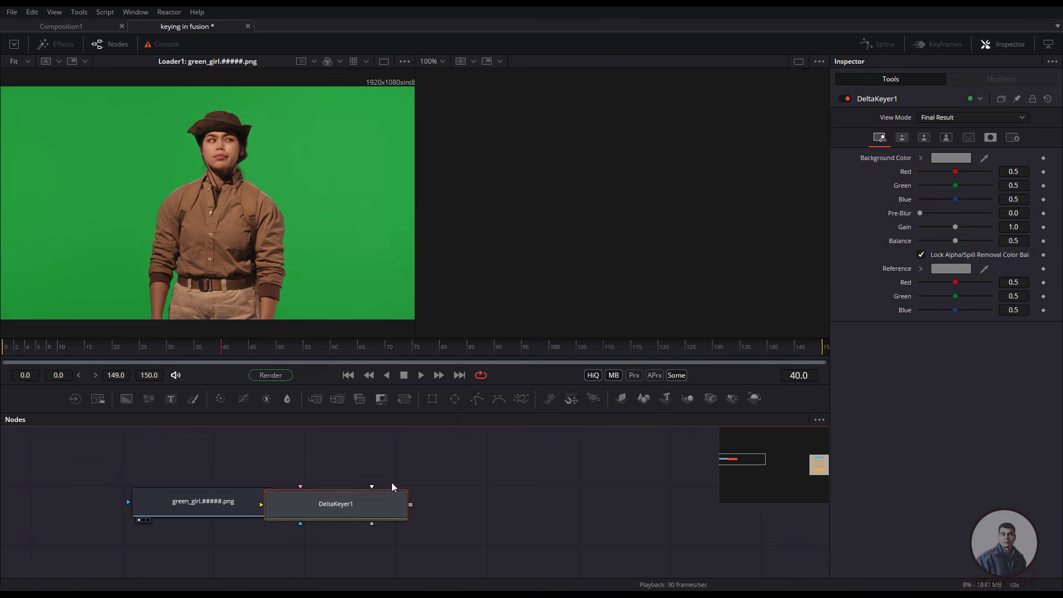
# Step: Connect the green_girl footage to the DeltaKeyer's Input and display the keyer in the first viewer
pyautogui.click(230, 497)
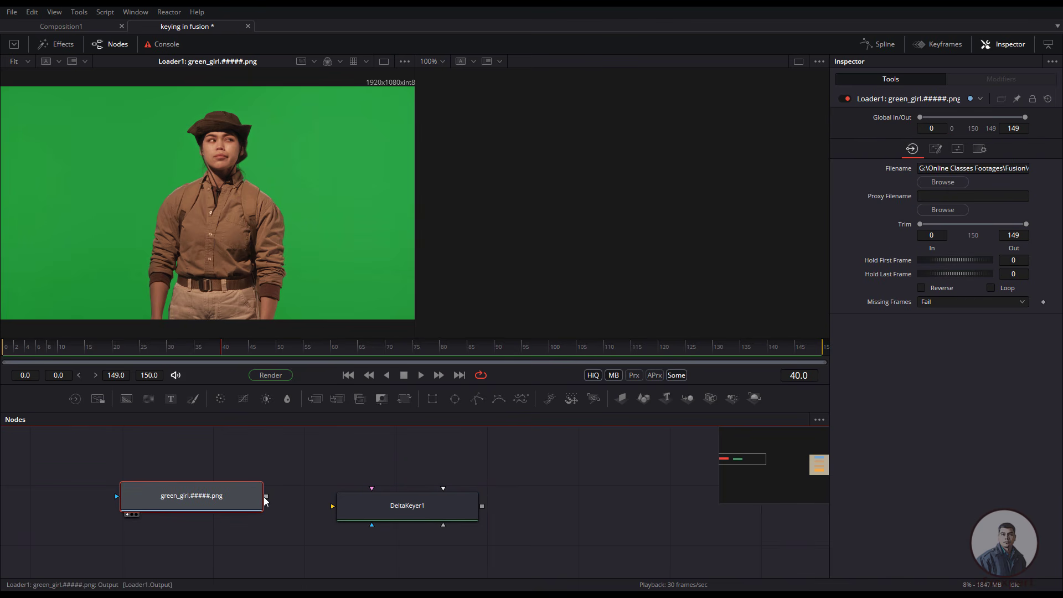
pyautogui.moveTo(266, 500); pyautogui.dragTo(387, 505)
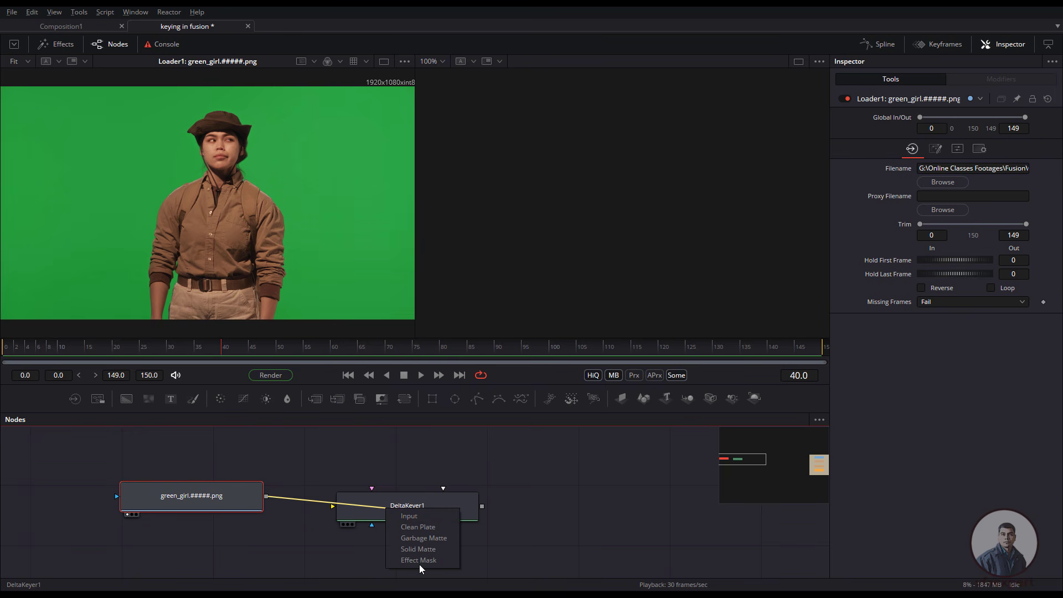
pyautogui.click(410, 517)
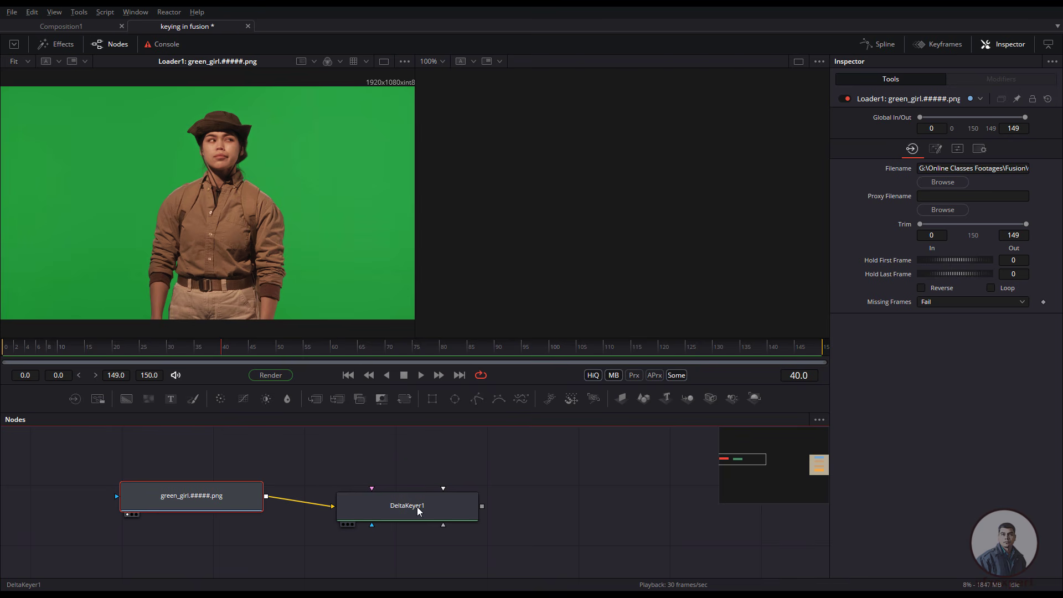
pyautogui.moveTo(418, 507); pyautogui.dragTo(424, 504)
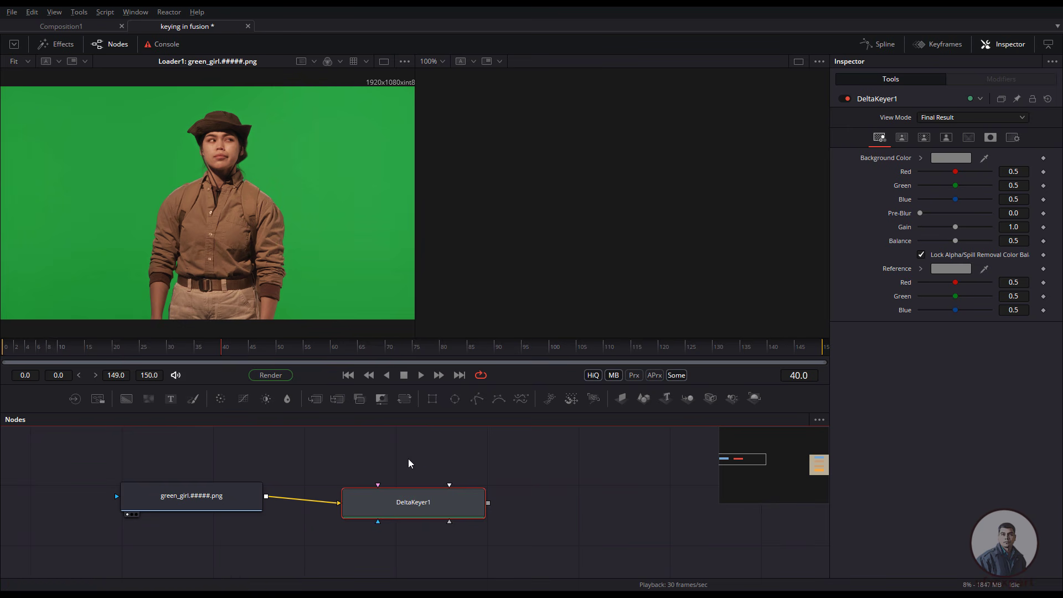
pyautogui.press('1')
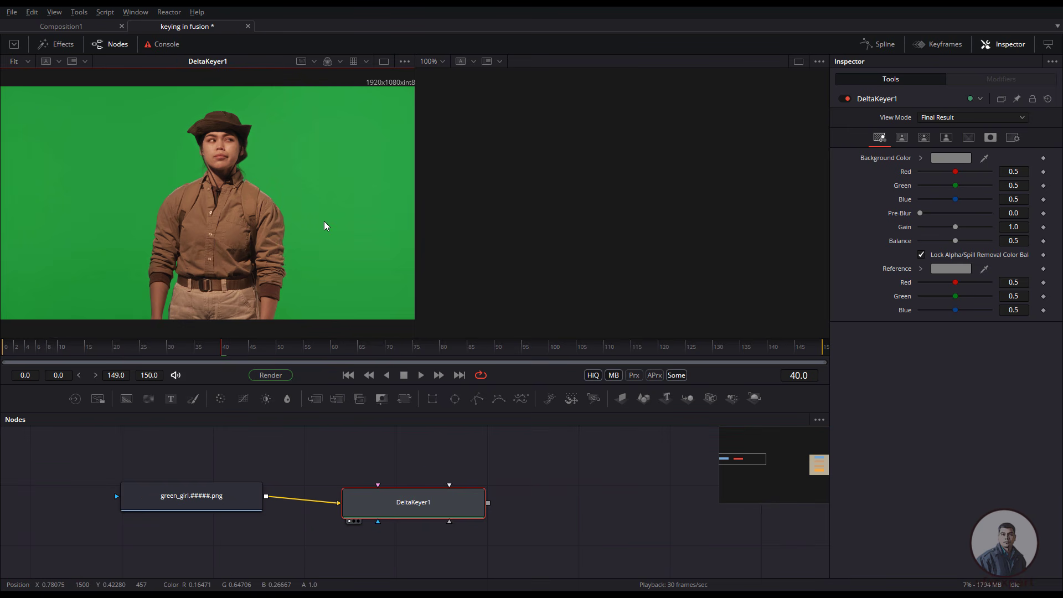
pyautogui.moveTo(217, 347)
pyautogui.mouseDown()
pyautogui.moveTo(151, 350)
pyautogui.moveTo(233, 346)
pyautogui.moveTo(222, 348)
pyautogui.mouseUp()
# Step: Sample the green backdrop around the woman as the DeltaKeyer's background color
pyautogui.moveTo(421, 503); pyautogui.dragTo(420, 497)
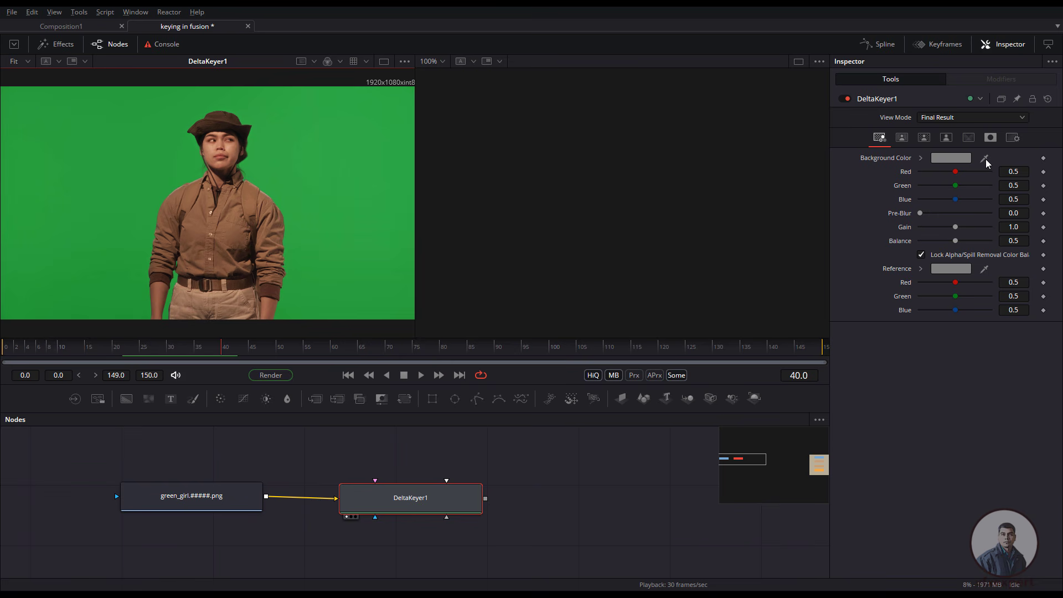
pyautogui.moveTo(985, 158); pyautogui.dragTo(622, 180)
pyautogui.moveTo(396, 162); pyautogui.dragTo(328, 261)
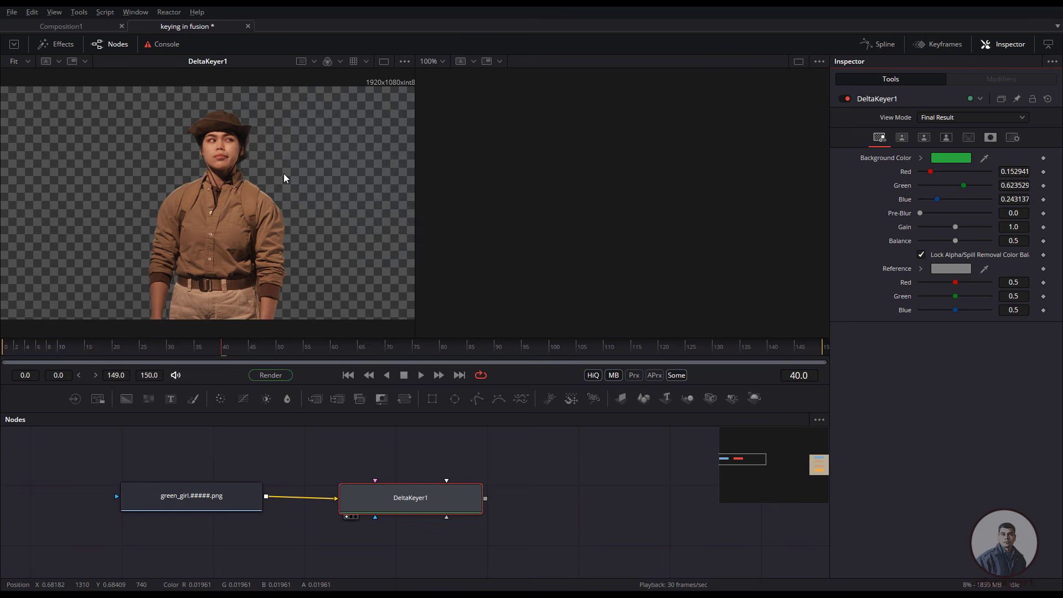
# Step: Show the key's alpha channel and examine the backdrop and the figure's matte for noise at frame 40
pyautogui.click(313, 166)
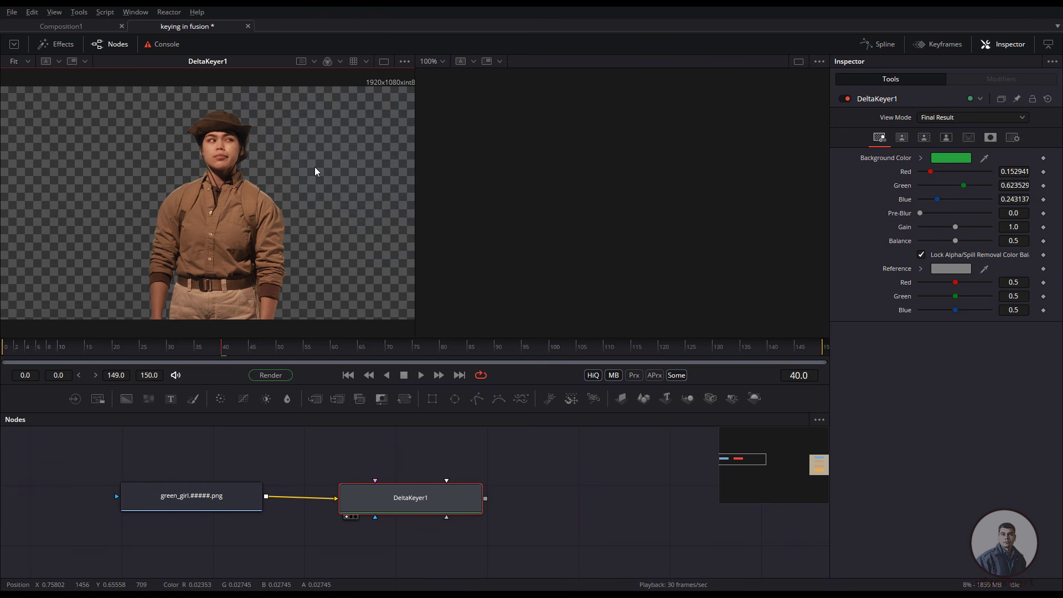
pyautogui.press('a')
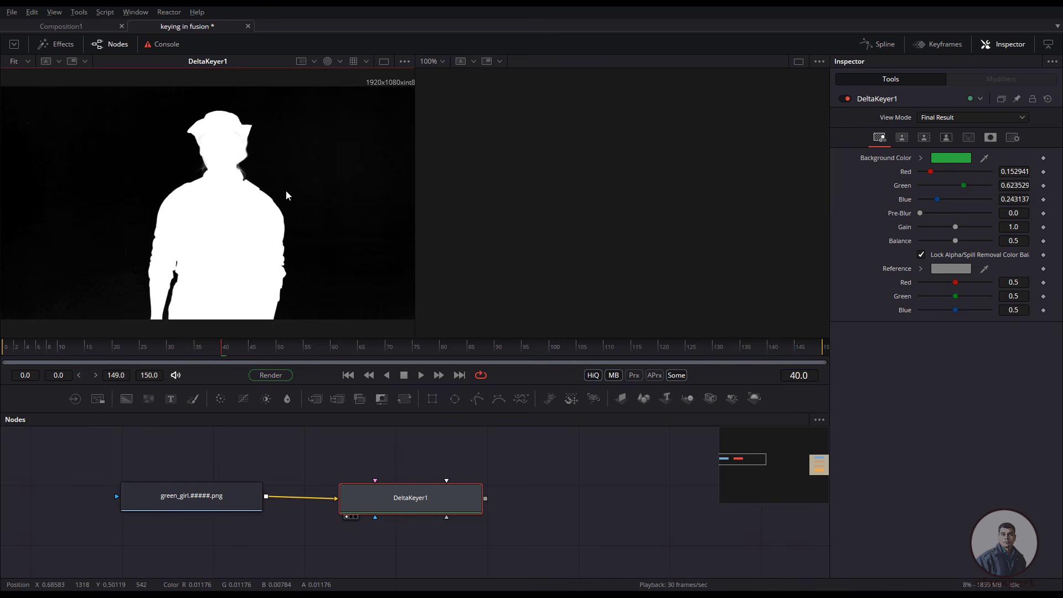
pyautogui.scroll(2, 331, 224)
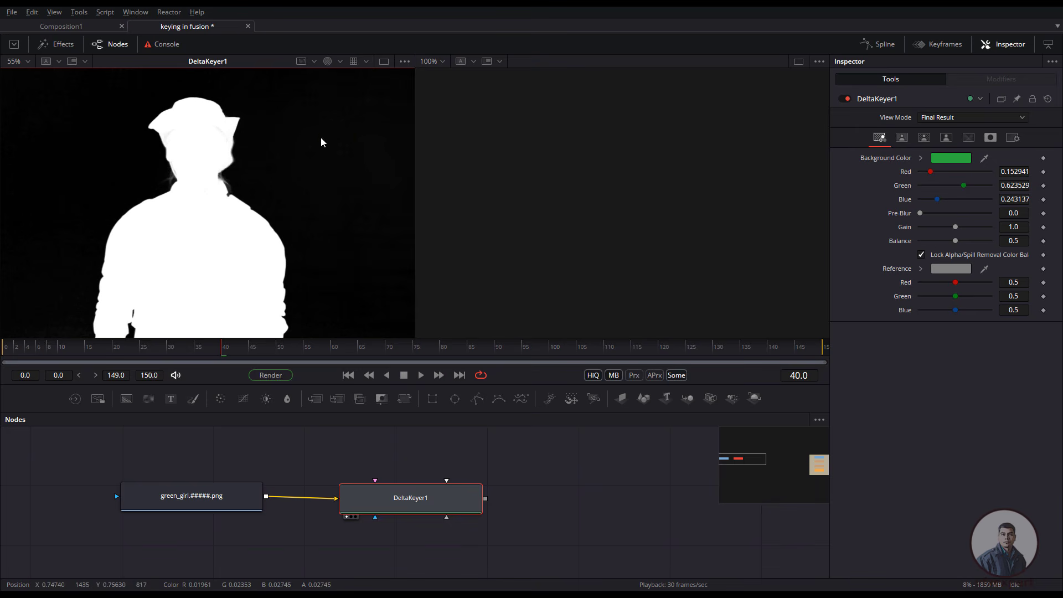
pyautogui.scroll(-2, 356, 263)
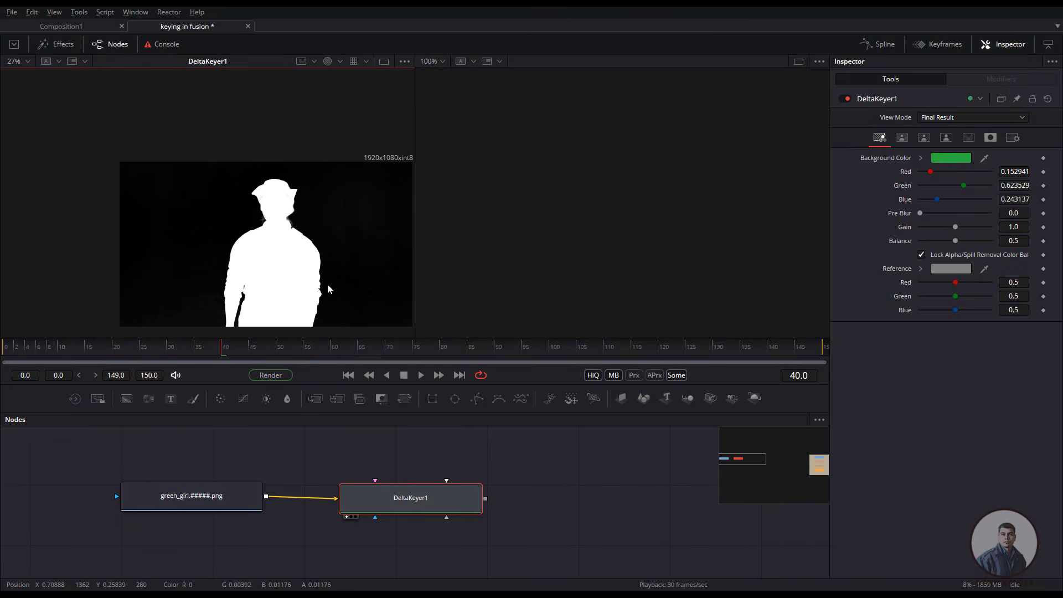
pyautogui.scroll(2, 310, 274)
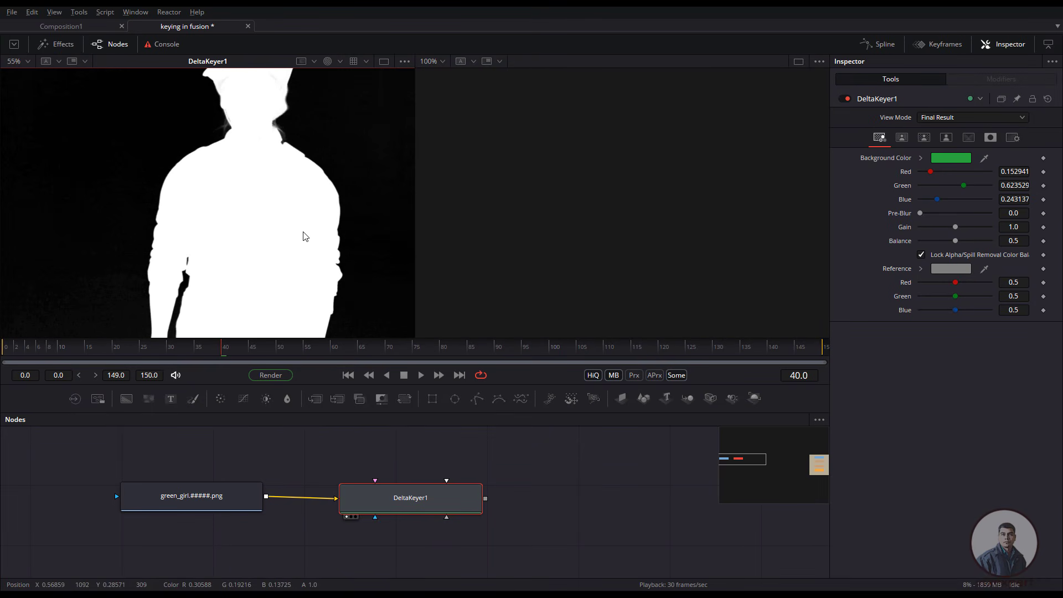
pyautogui.moveTo(329, 205); pyautogui.dragTo(313, 276)
pyautogui.moveTo(266, 249); pyautogui.dragTo(327, 254)
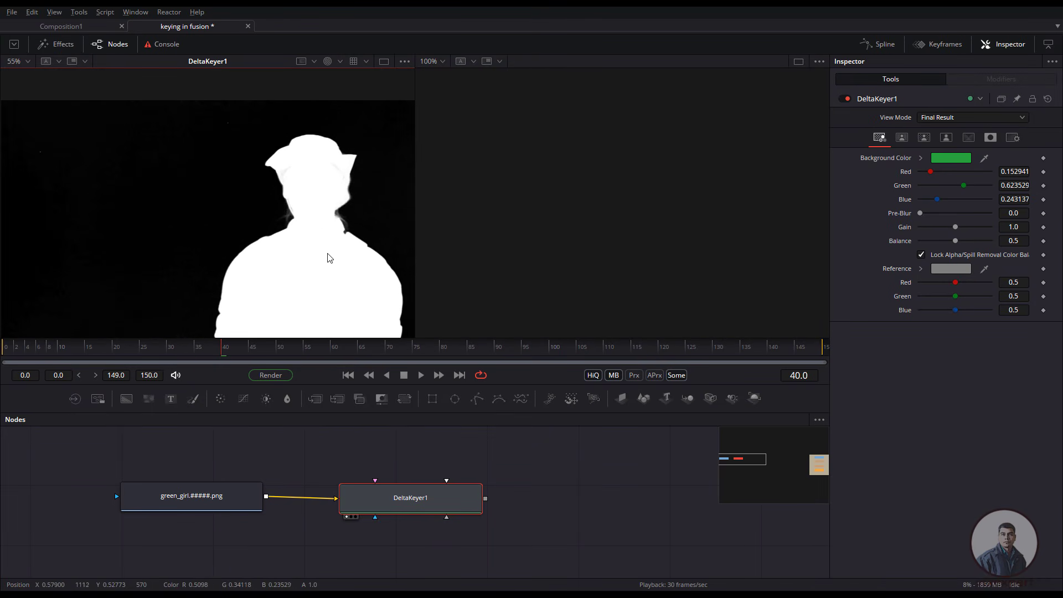
pyautogui.moveTo(239, 254); pyautogui.dragTo(323, 255)
pyautogui.scroll(1, 160, 194)
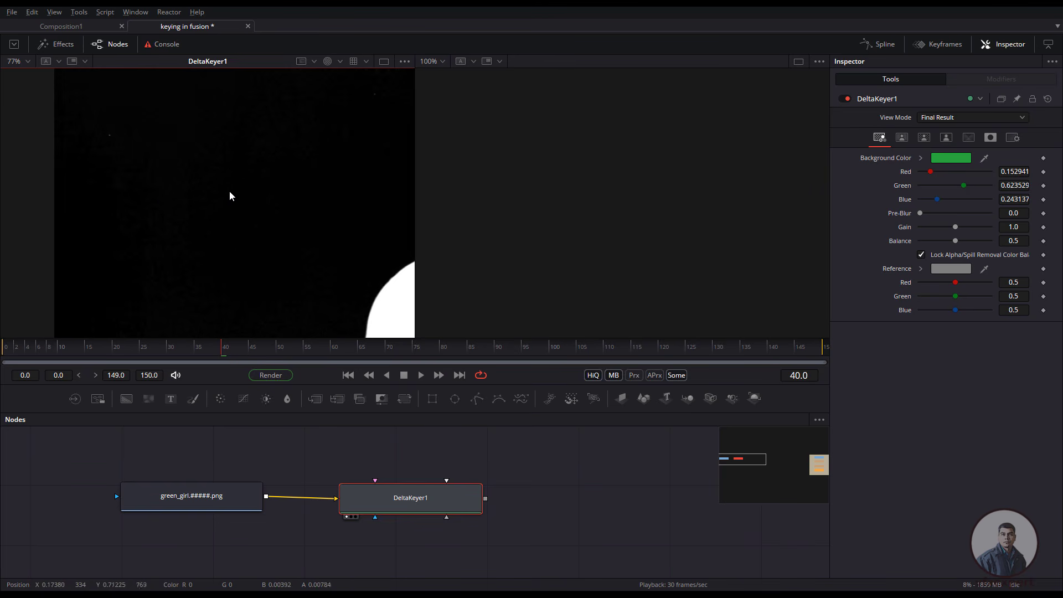
pyautogui.scroll(-2, 234, 221)
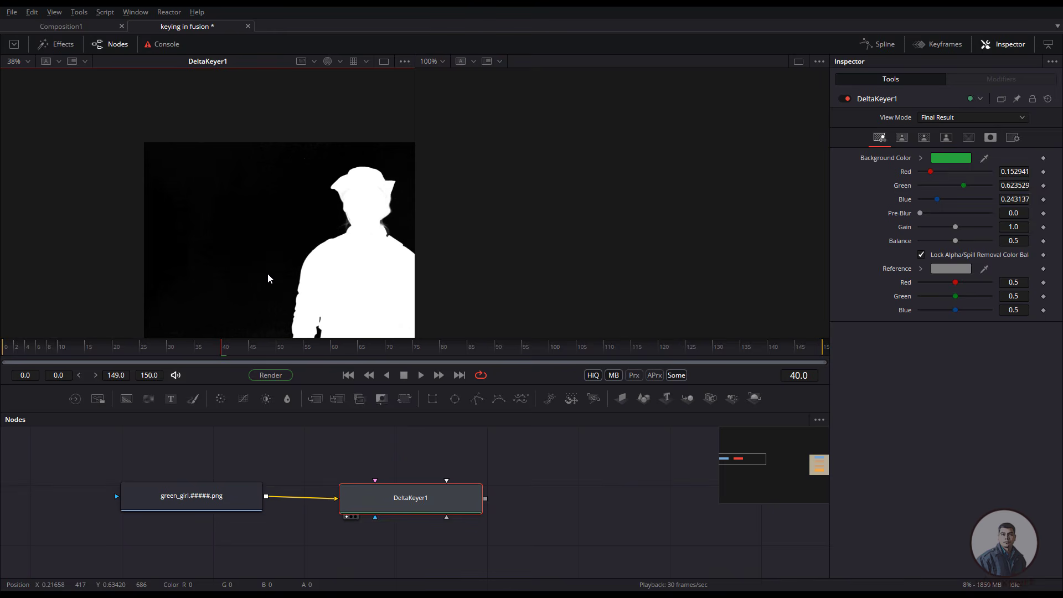
pyautogui.moveTo(327, 275); pyautogui.dragTo(234, 223)
# Step: Go to frame 51 and examine the matte's backdrop and the head area for impurities
pyautogui.moveTo(227, 347); pyautogui.dragTo(281, 348)
pyautogui.moveTo(173, 226); pyautogui.dragTo(231, 238)
pyautogui.scroll(2, 188, 246)
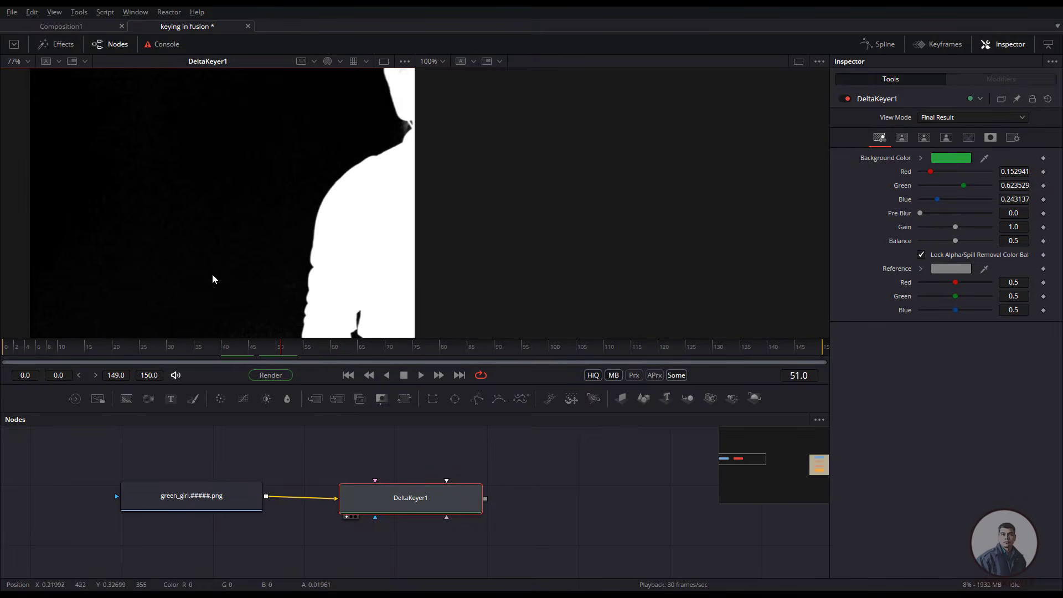
pyautogui.scroll(-2, 211, 274)
pyautogui.moveTo(325, 236)
pyautogui.mouseDown()
pyautogui.moveTo(234, 223)
pyautogui.moveTo(267, 237)
pyautogui.mouseUp()
pyautogui.scroll(4, 243, 156)
pyautogui.moveTo(211, 156); pyautogui.dragTo(150, 206)
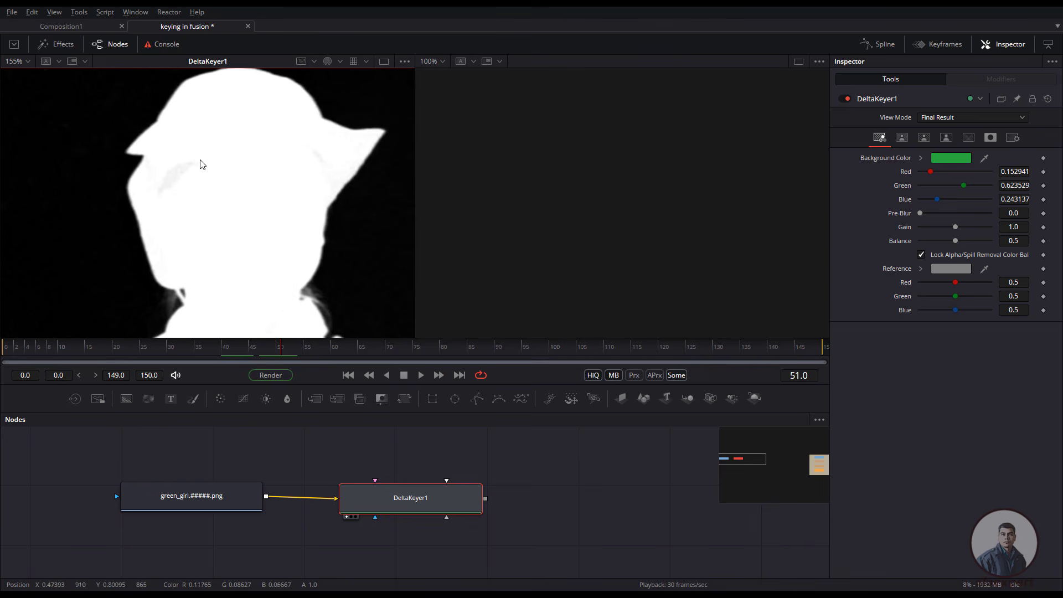
pyautogui.moveTo(205, 154); pyautogui.dragTo(153, 208)
pyautogui.moveTo(175, 179); pyautogui.dragTo(199, 176)
# Step: Show the viewer's Gain/Gamma controls, lower the gamma to check the matte, and reset it to default
pyautogui.click(405, 62)
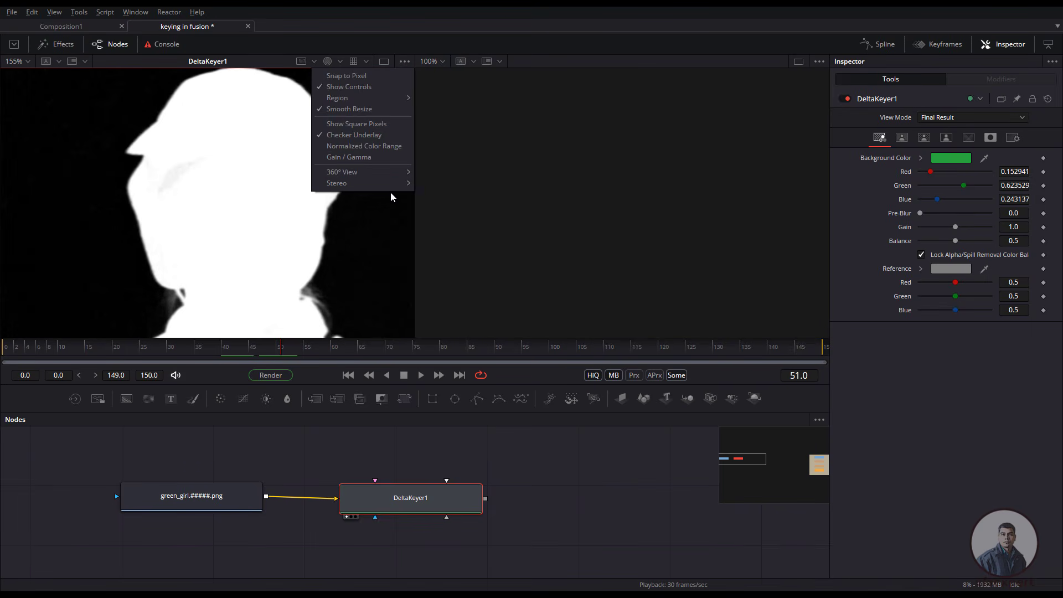
pyautogui.click(364, 158)
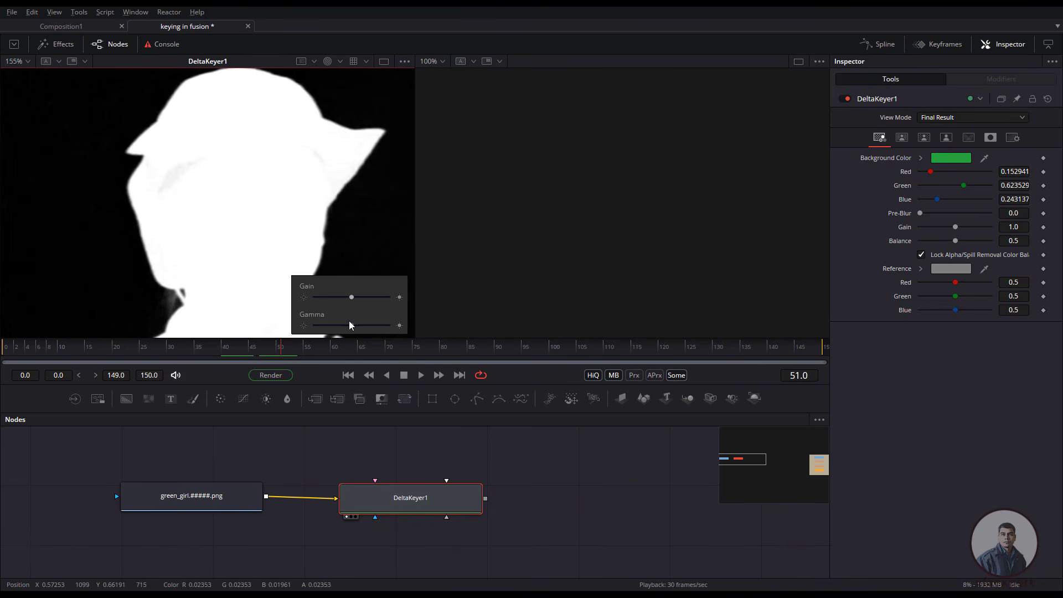
pyautogui.moveTo(353, 326); pyautogui.dragTo(339, 327)
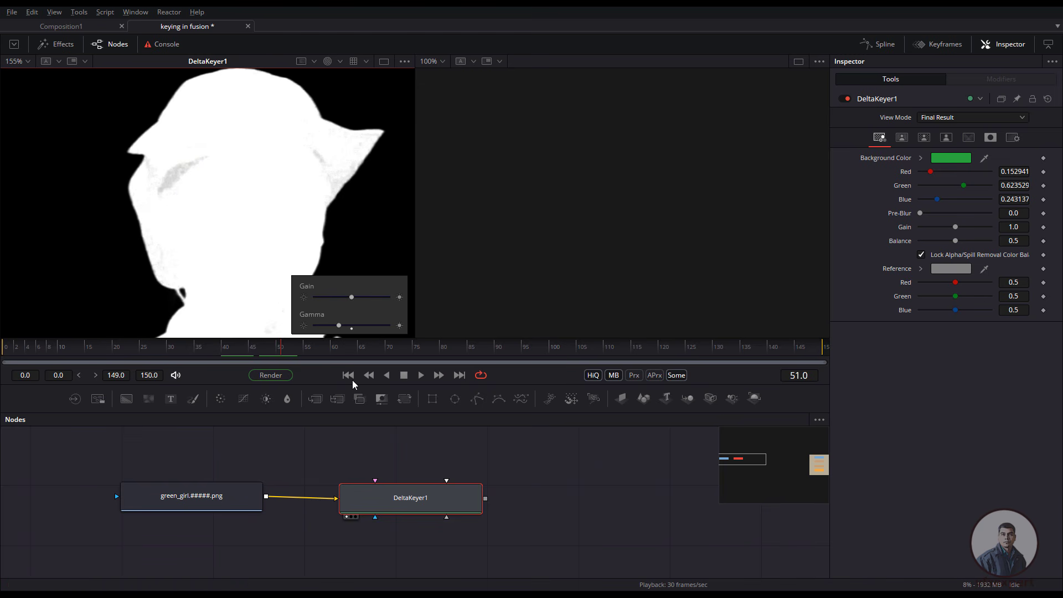
pyautogui.click(351, 327)
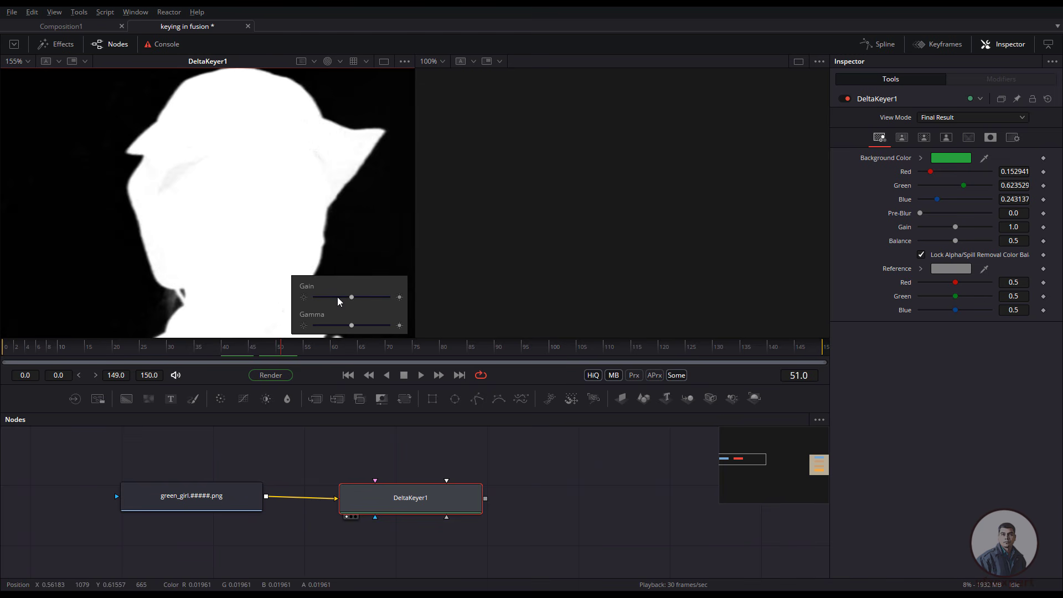
pyautogui.scroll(-2, 239, 233)
pyautogui.moveTo(273, 244); pyautogui.dragTo(237, 215)
pyautogui.moveTo(284, 189); pyautogui.dragTo(351, 208)
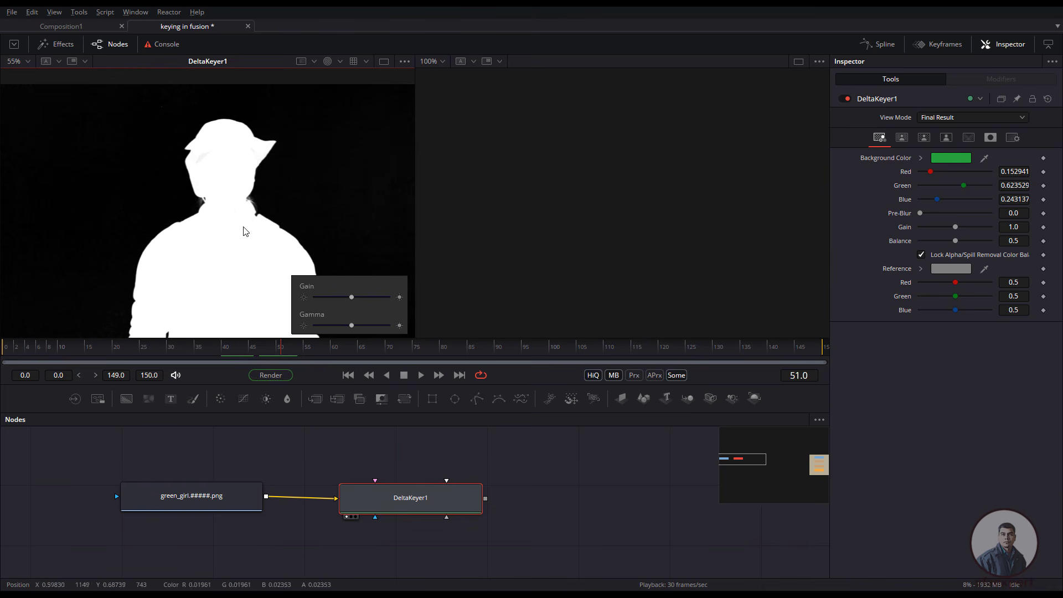
# Step: Move the DeltaKeyer node farther away from the green_girl footage node to leave room between them
pyautogui.click(398, 505)
pyautogui.moveTo(399, 505); pyautogui.dragTo(466, 504)
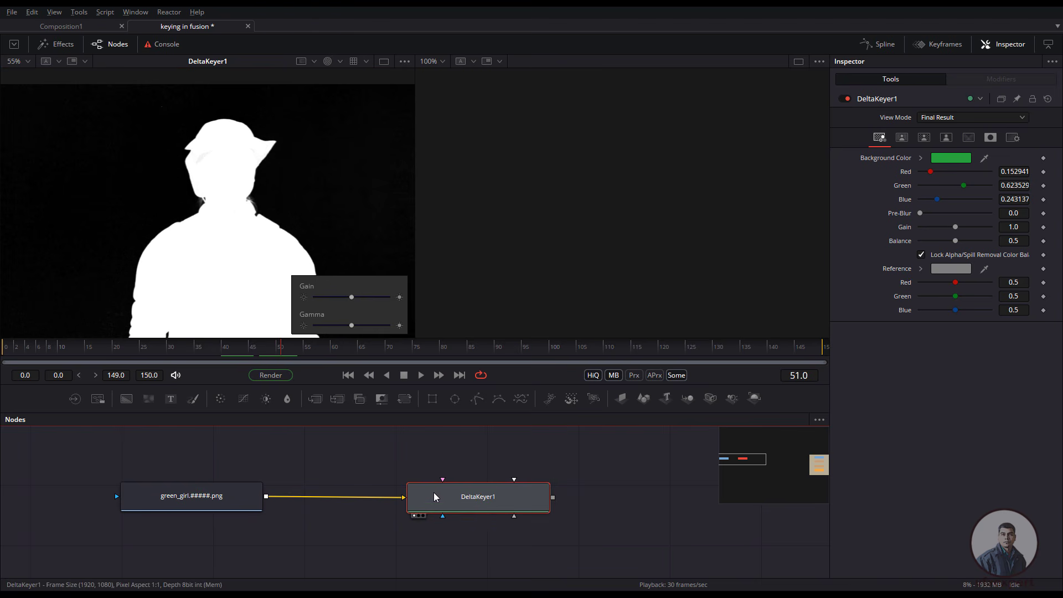
# Step: Display the original green_girl footage in full color in the viewer, with the whole figure in view
pyautogui.moveTo(165, 517); pyautogui.dragTo(211, 207)
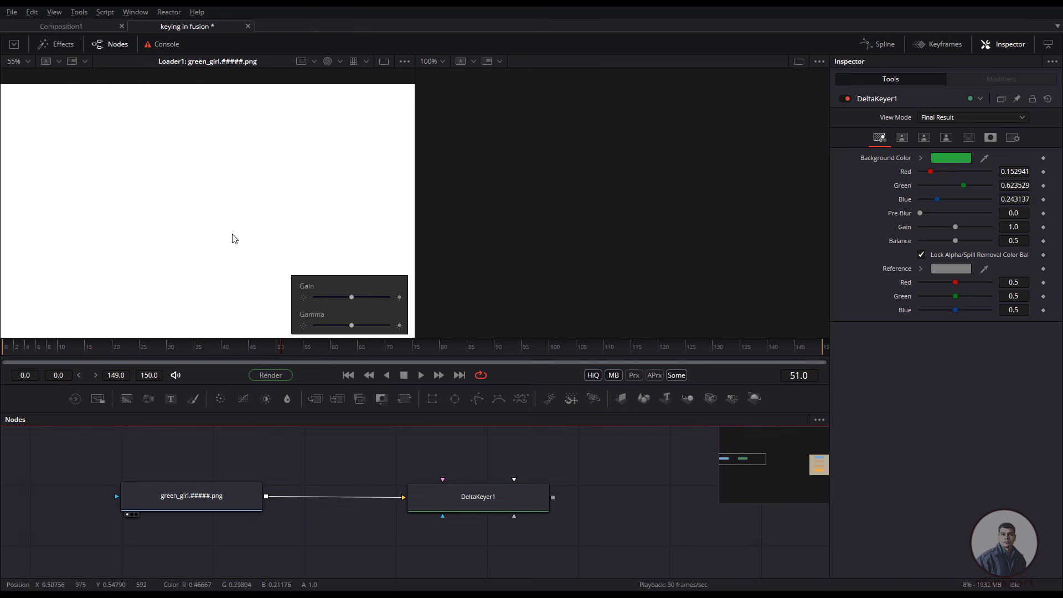
pyautogui.moveTo(221, 250); pyautogui.dragTo(226, 227)
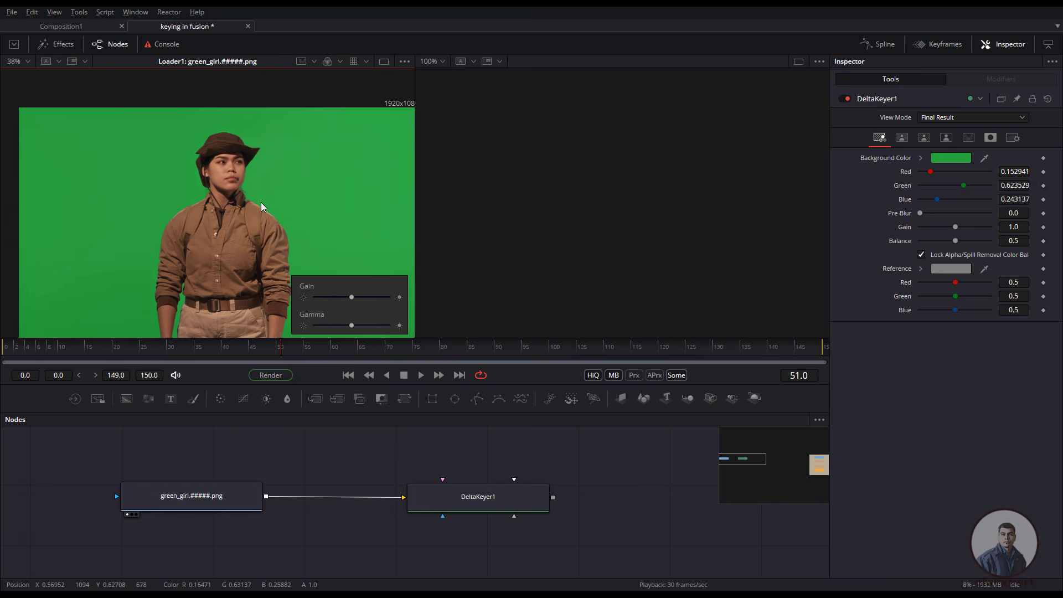
pyautogui.moveTo(280, 228); pyautogui.dragTo(263, 226)
# Step: Insert a Remove Noise node between the green_girl footage and DeltaKeyer1, spacing the nodes out to make room
pyautogui.moveTo(453, 496); pyautogui.dragTo(515, 498)
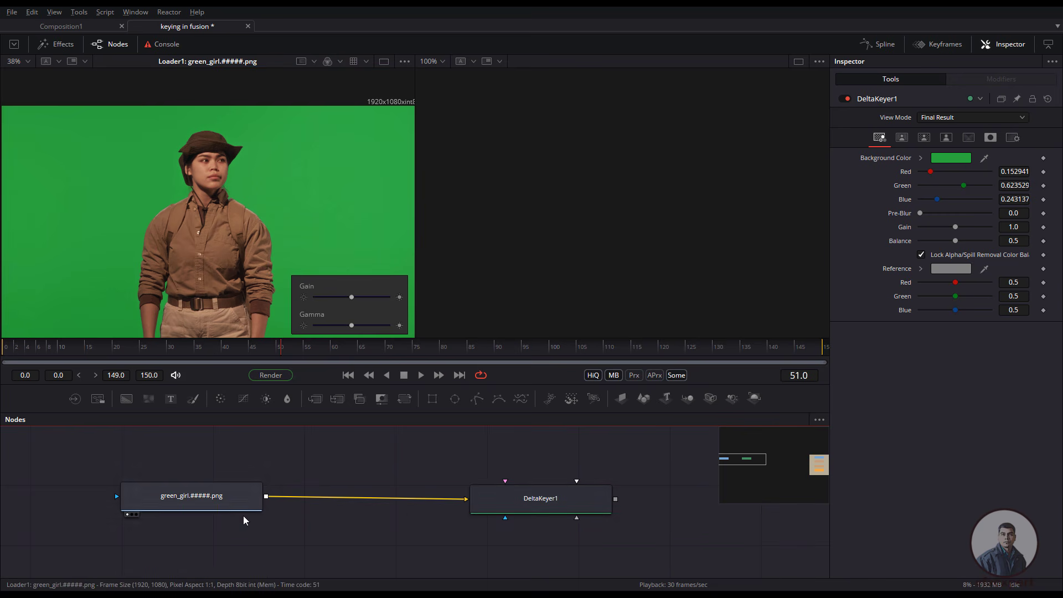
pyautogui.moveTo(239, 505); pyautogui.dragTo(210, 507)
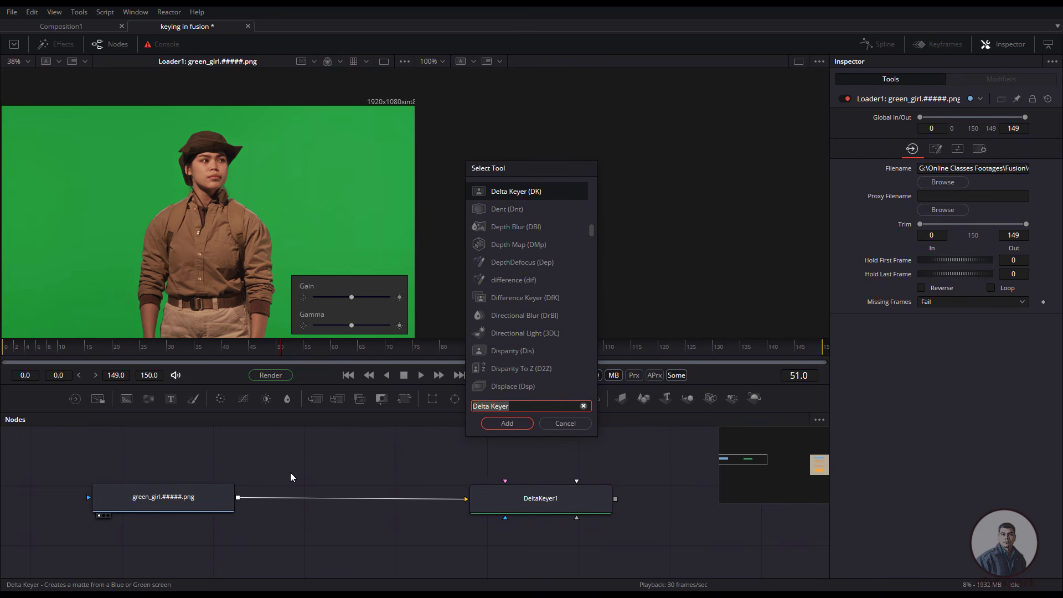
pyautogui.write('no')
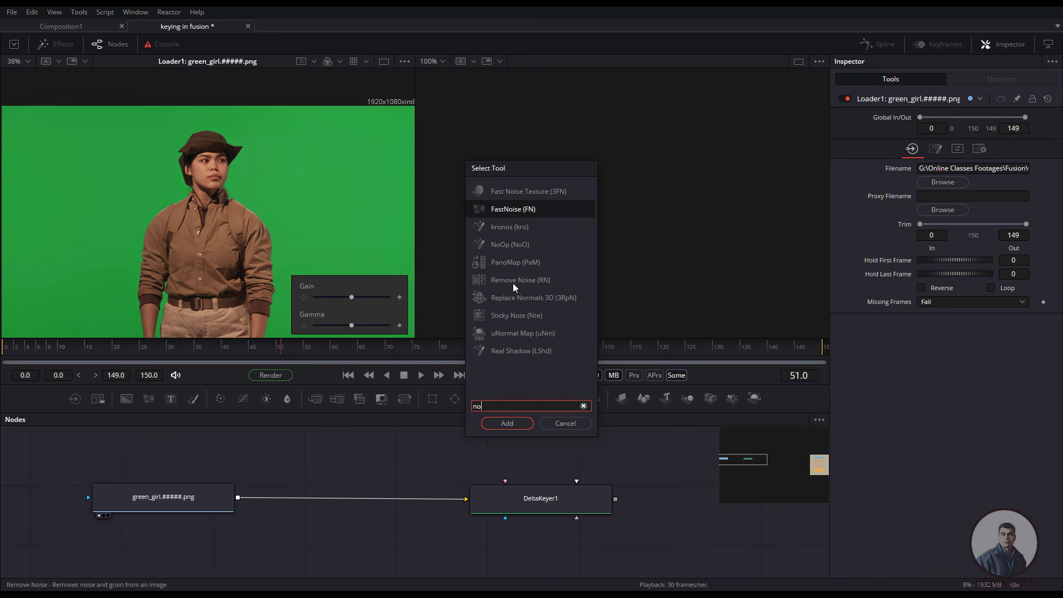
pyautogui.click(535, 286)
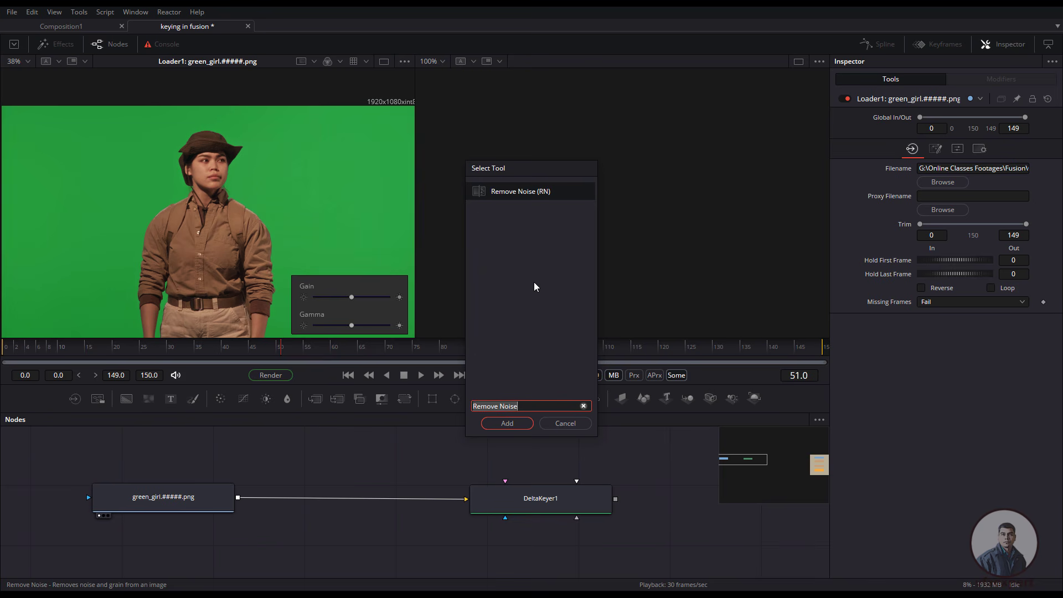
pyautogui.click(507, 423)
pyautogui.moveTo(300, 478); pyautogui.dragTo(360, 515)
pyautogui.moveTo(214, 541); pyautogui.dragTo(204, 532)
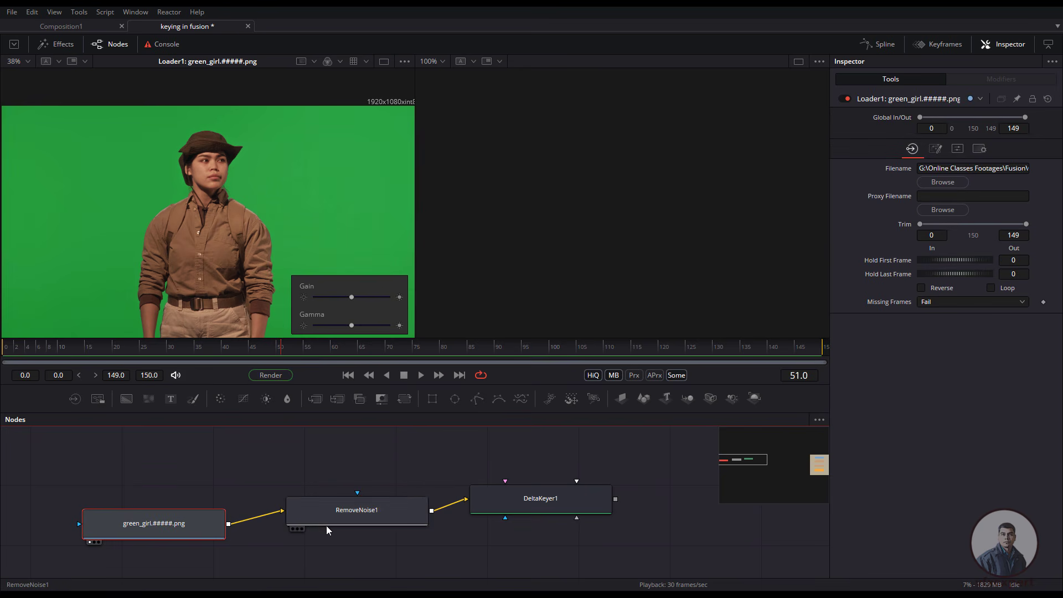
# Step: View RemoveNoise1, lock its color channels together, and set Softness to 0.00039 and Detail to 0.402
pyautogui.moveTo(327, 526); pyautogui.dragTo(242, 191)
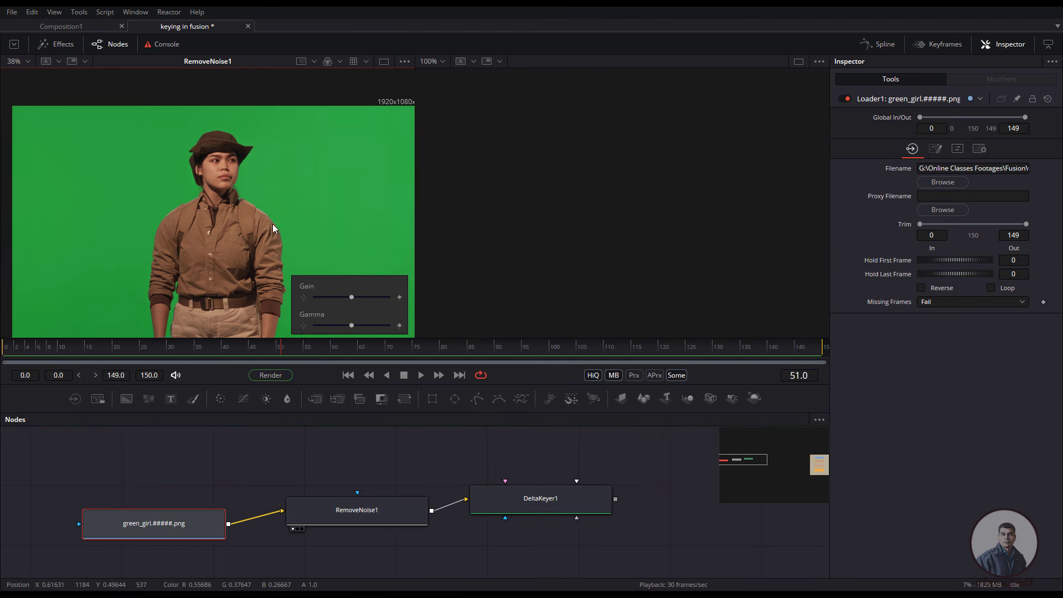
pyautogui.scroll(5, 273, 224)
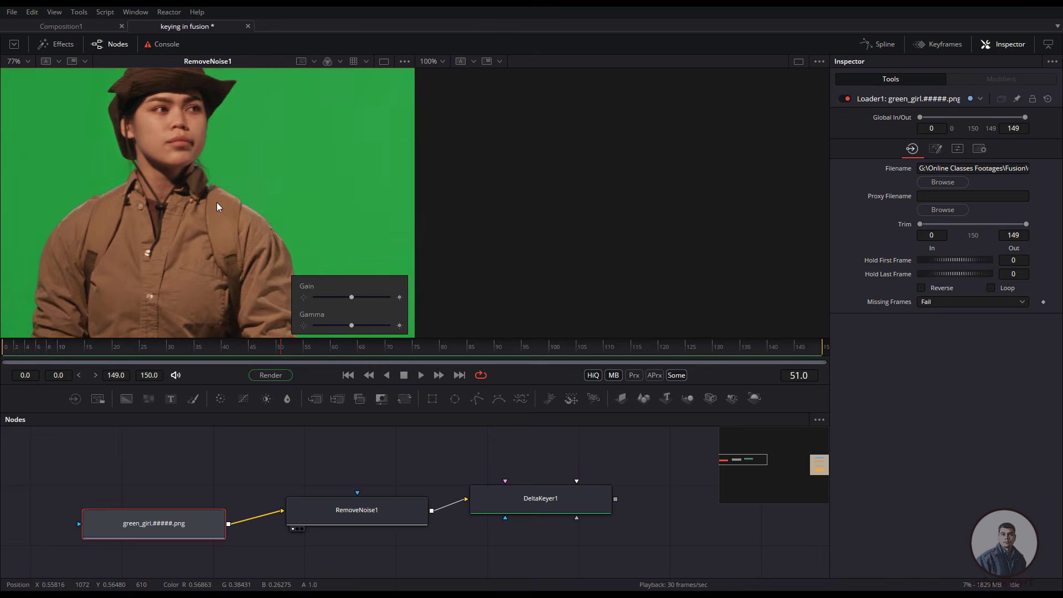
pyautogui.click(388, 523)
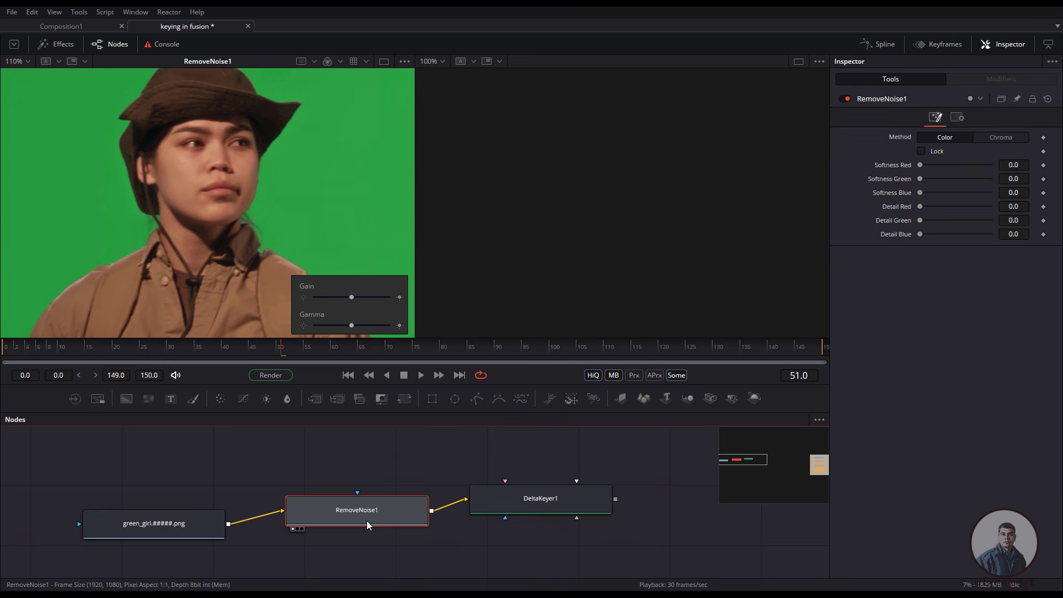
pyautogui.click(922, 153)
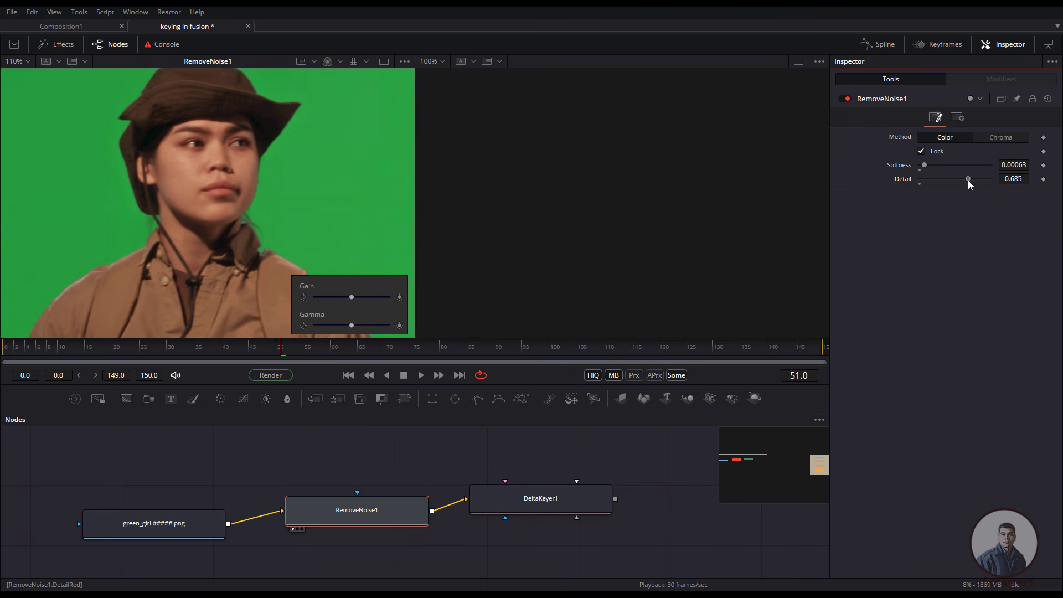
pyautogui.moveTo(952, 181); pyautogui.dragTo(945, 181)
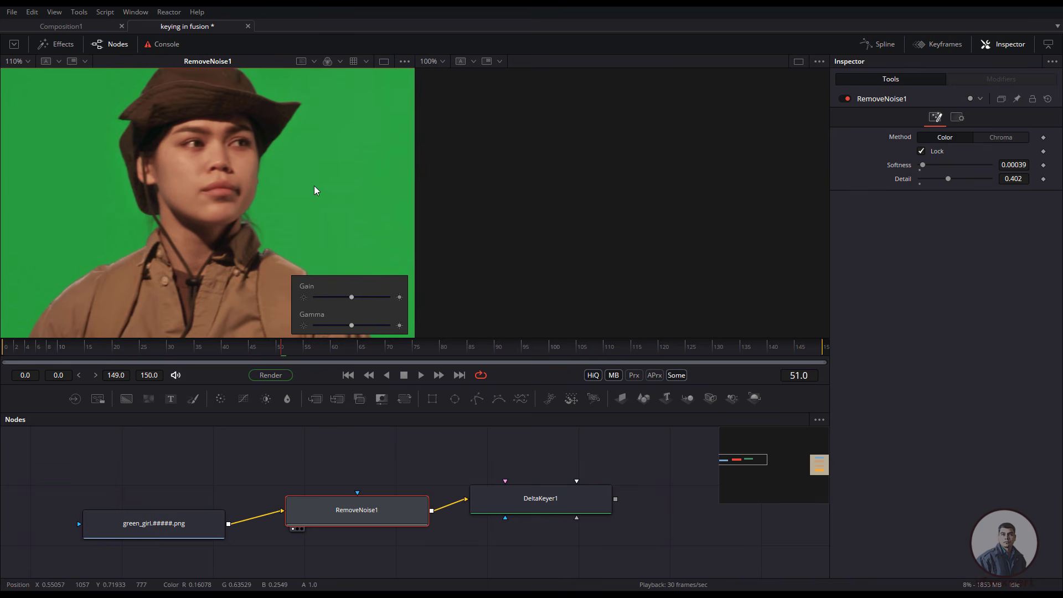
# Step: Show DeltaKeyer1's alpha channel in the viewer and examine the matte's backdrop for remaining noise
pyautogui.scroll(-8, 190, 215)
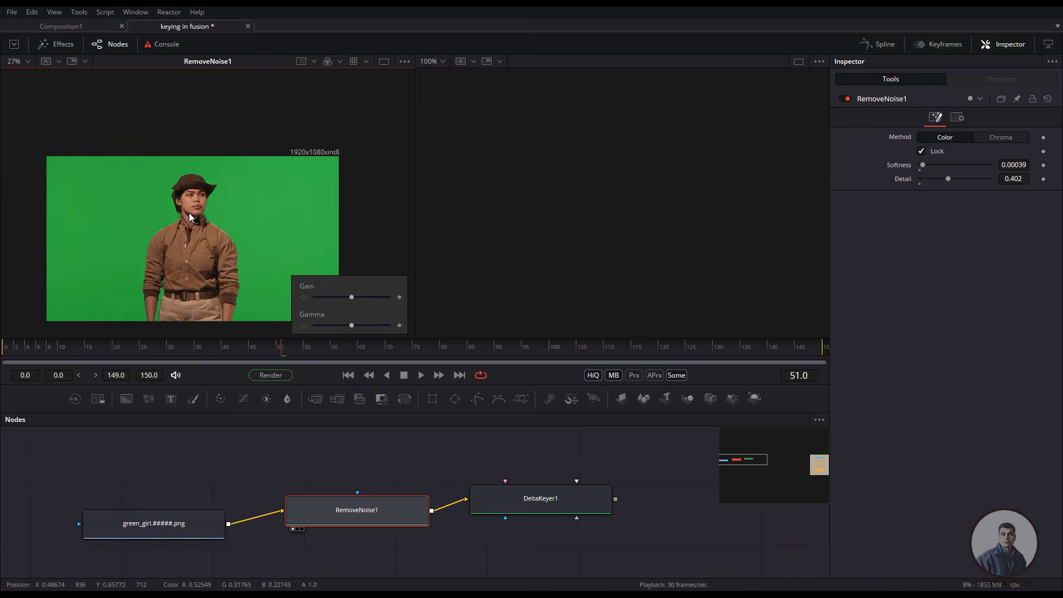
pyautogui.scroll(2, 226, 232)
pyautogui.moveTo(230, 253); pyautogui.dragTo(241, 254)
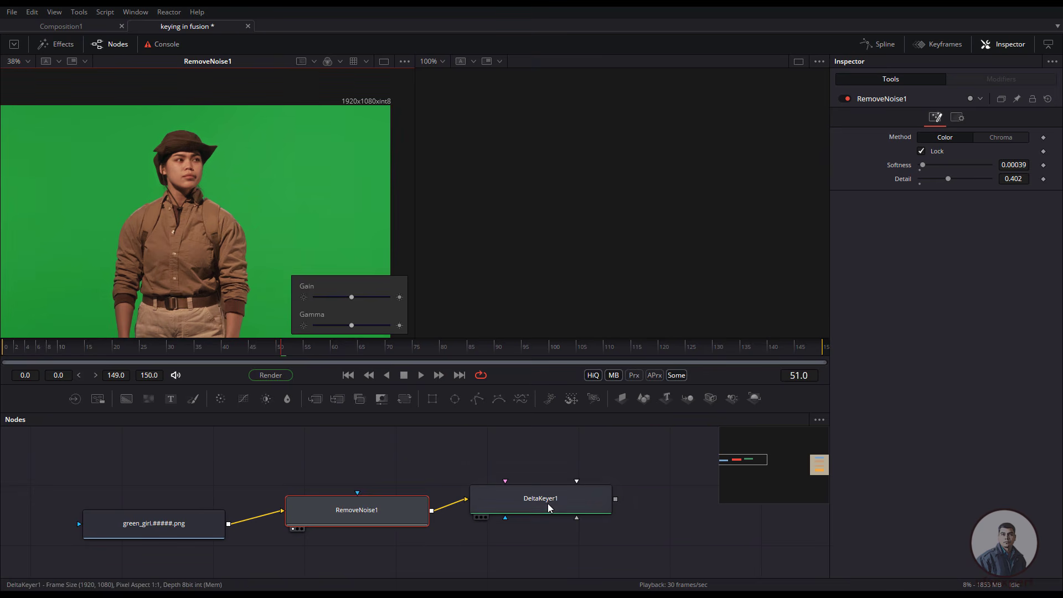
pyautogui.moveTo(547, 503); pyautogui.dragTo(325, 227)
pyautogui.press('a')
pyautogui.scroll(2, 111, 213)
pyautogui.moveTo(112, 217); pyautogui.dragTo(147, 208)
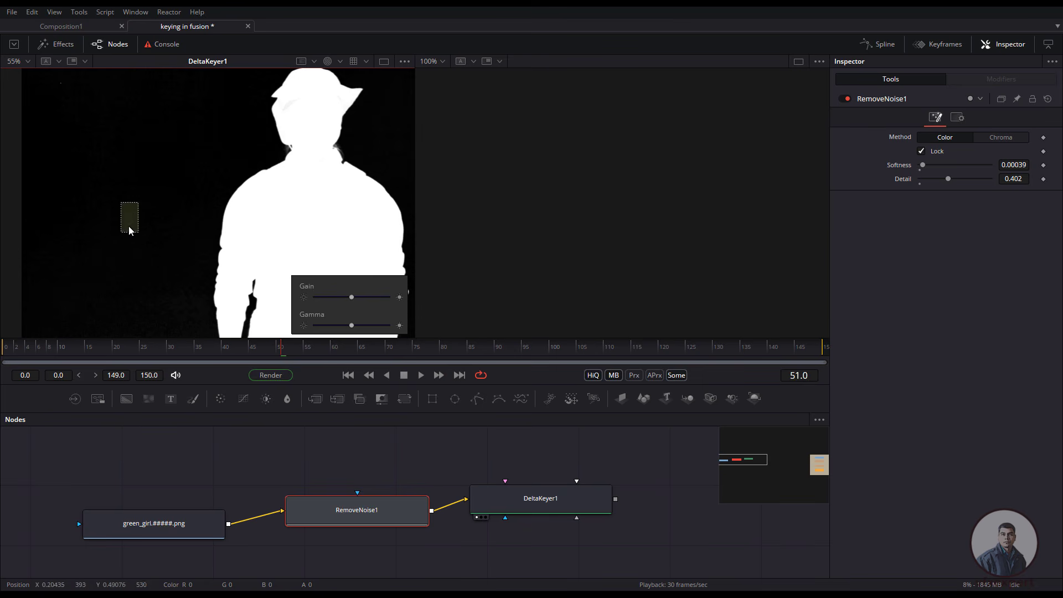
# Step: Set DeltaKeyer1's Gain to 1.087, comparing the backdrop and neck edges against a higher gain of 1.181
pyautogui.click(536, 509)
pyautogui.moveTo(516, 546); pyautogui.dragTo(405, 544)
pyautogui.scroll(-2, 431, 537)
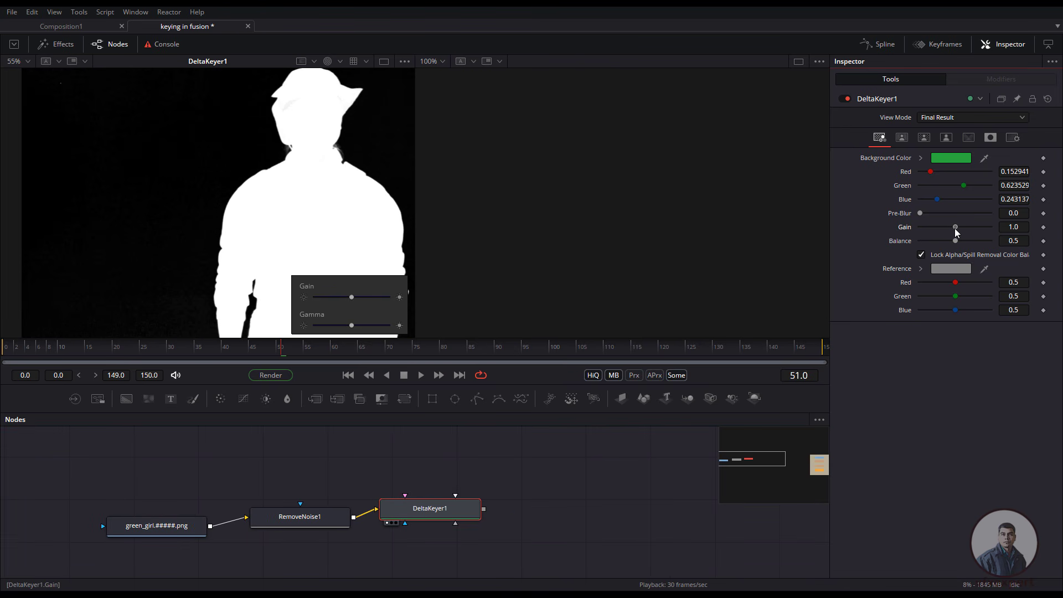
pyautogui.moveTo(956, 231); pyautogui.dragTo(959, 231)
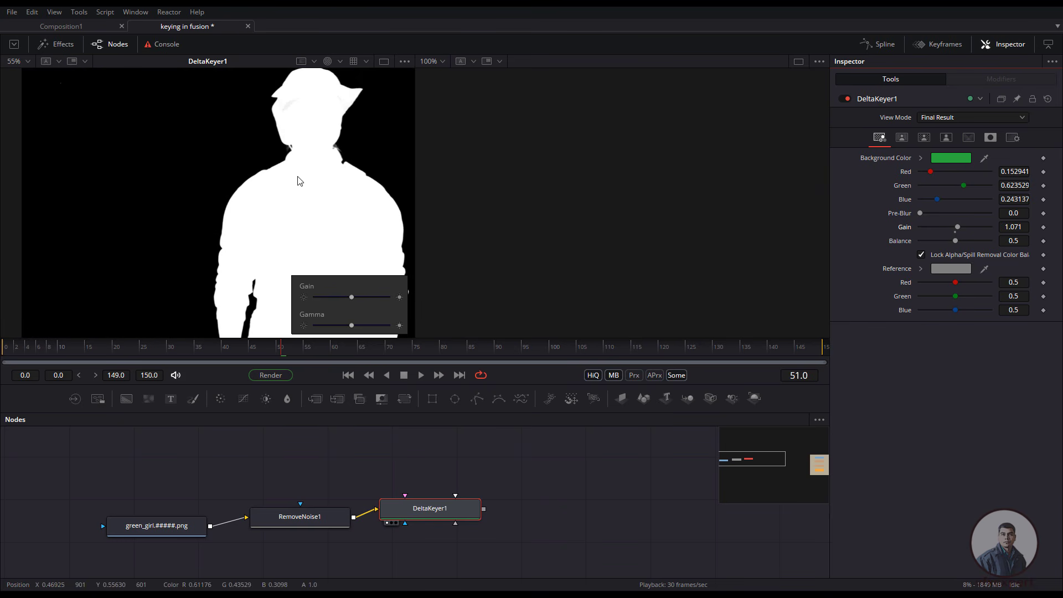
pyautogui.scroll(3, 257, 218)
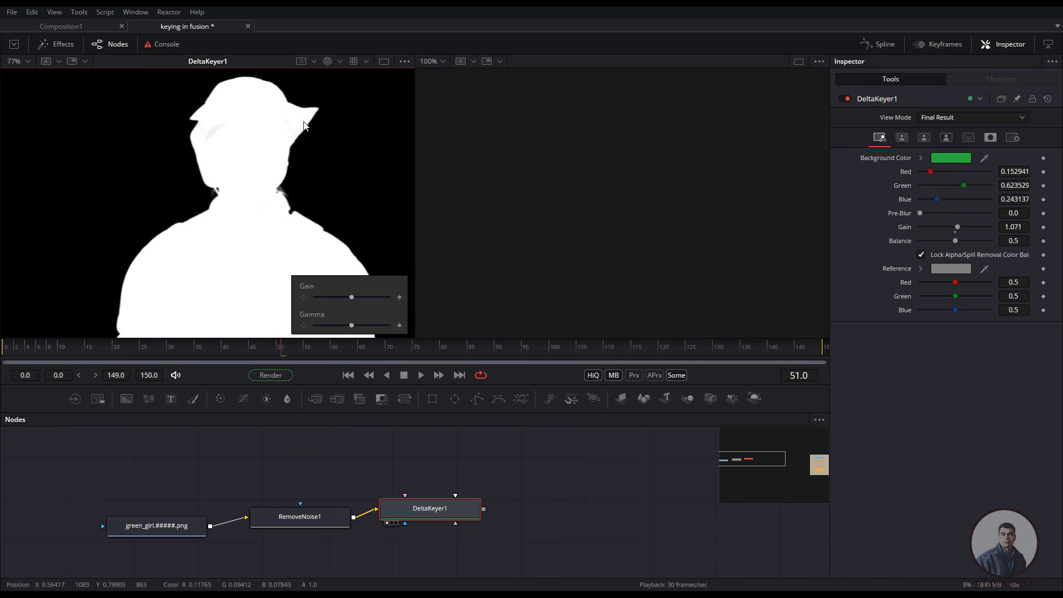
pyautogui.moveTo(958, 228); pyautogui.dragTo(961, 228)
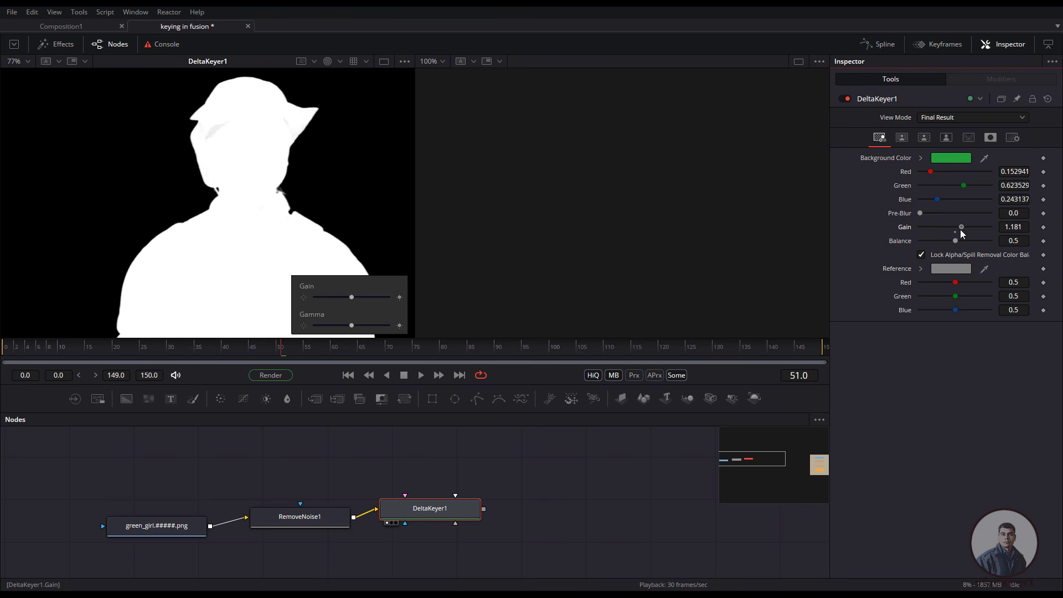
pyautogui.scroll(5, 267, 189)
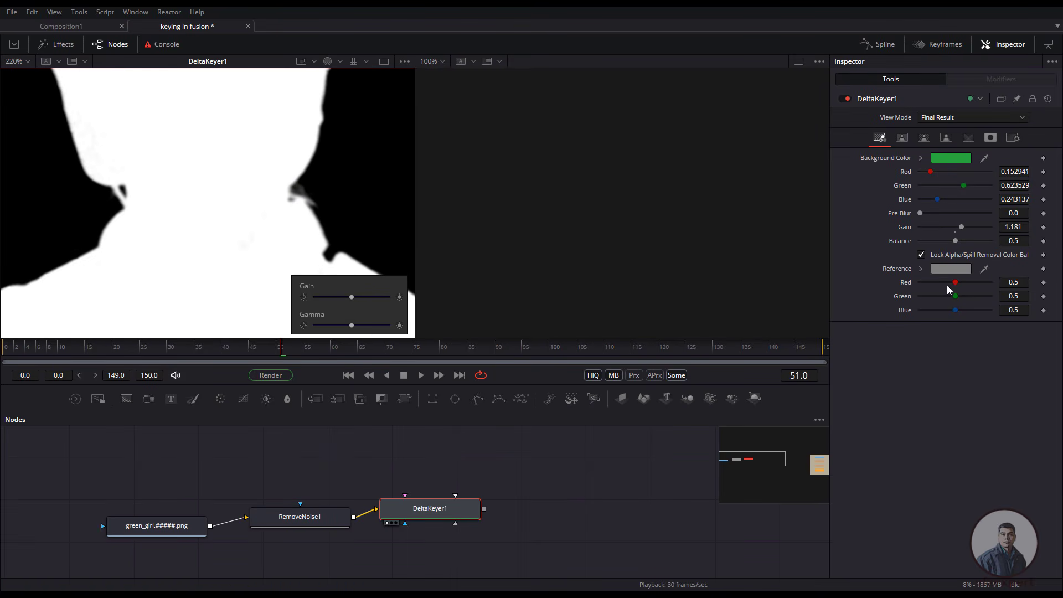
pyautogui.moveTo(962, 229); pyautogui.dragTo(961, 231)
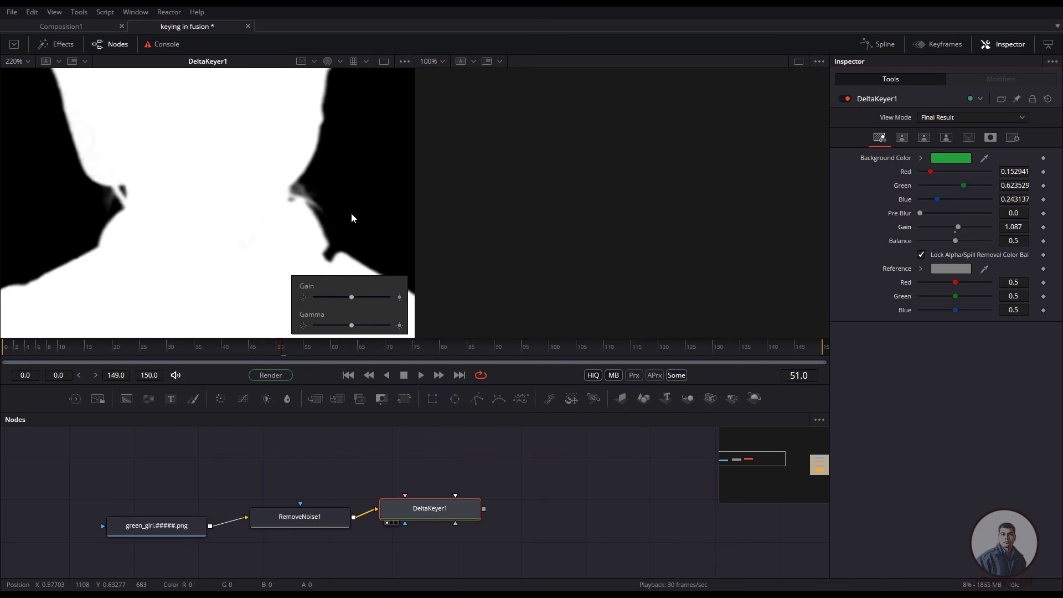
# Step: Lower the viewer's gamma slightly and examine the face, hat and shoulders of the matte for gray patches
pyautogui.scroll(-5, 227, 243)
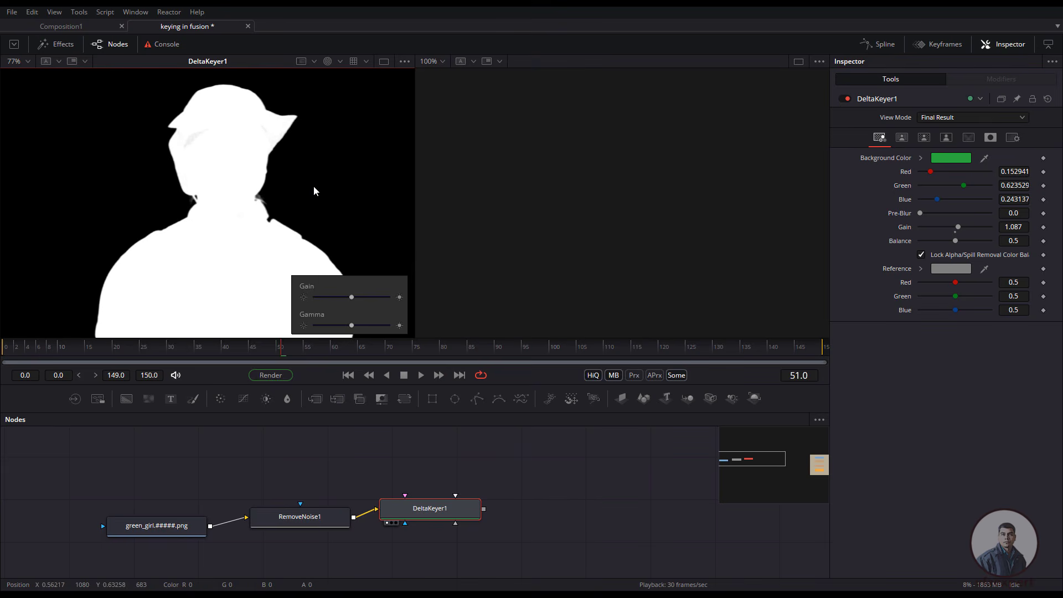
pyautogui.moveTo(252, 279); pyautogui.dragTo(312, 259)
pyautogui.scroll(-2, 206, 265)
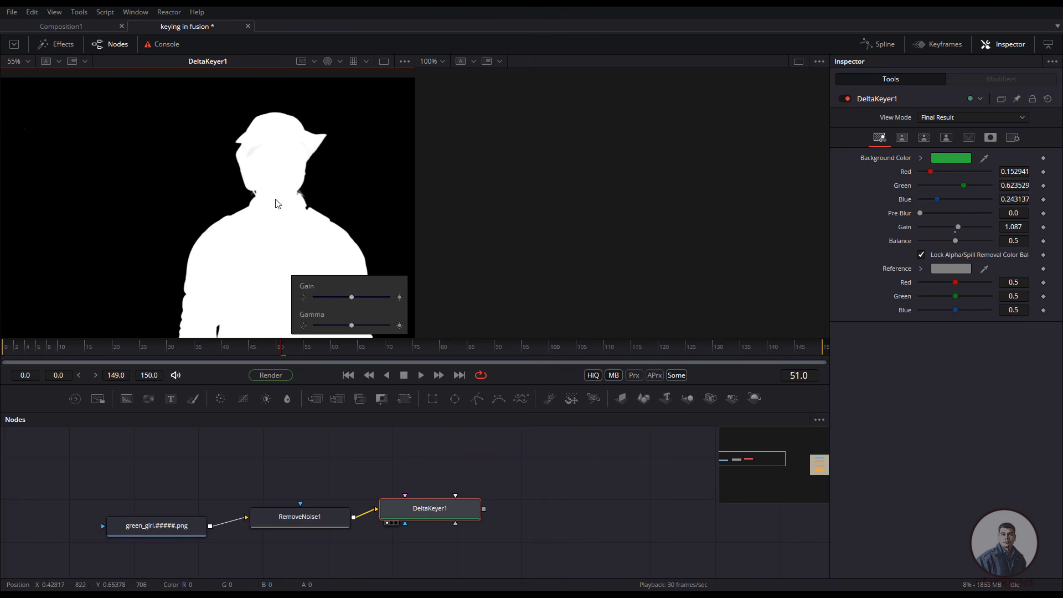
pyautogui.scroll(4, 278, 203)
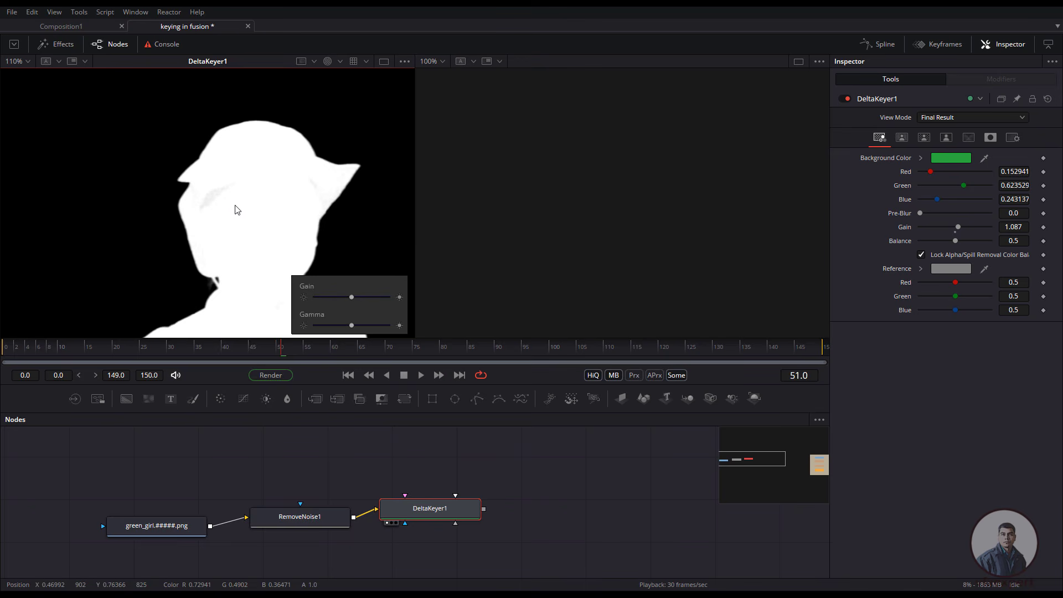
pyautogui.moveTo(351, 325); pyautogui.dragTo(344, 326)
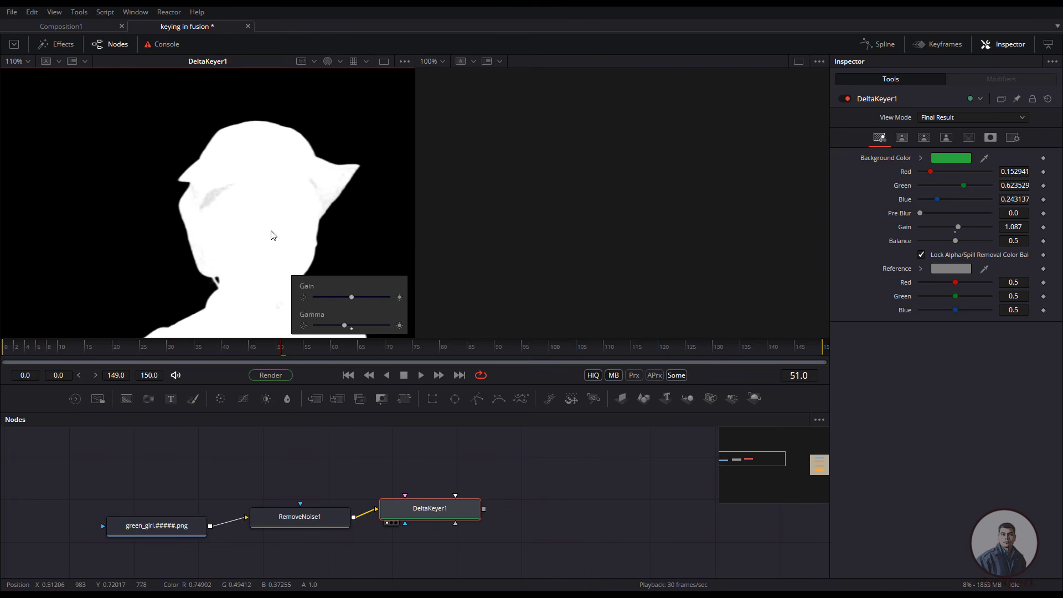
pyautogui.scroll(-2, 291, 206)
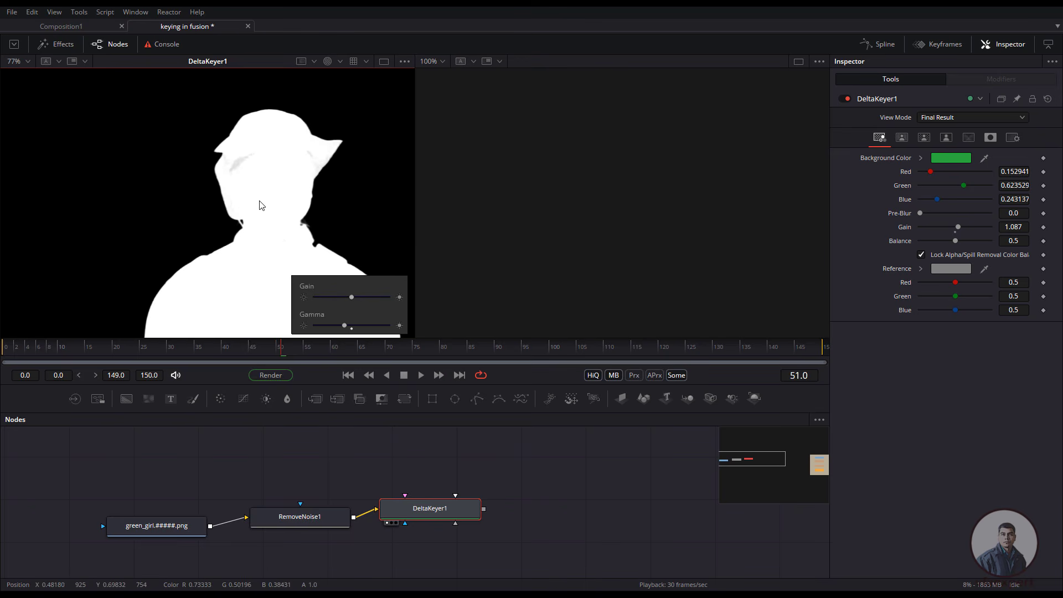
pyautogui.moveTo(266, 226); pyautogui.dragTo(257, 211)
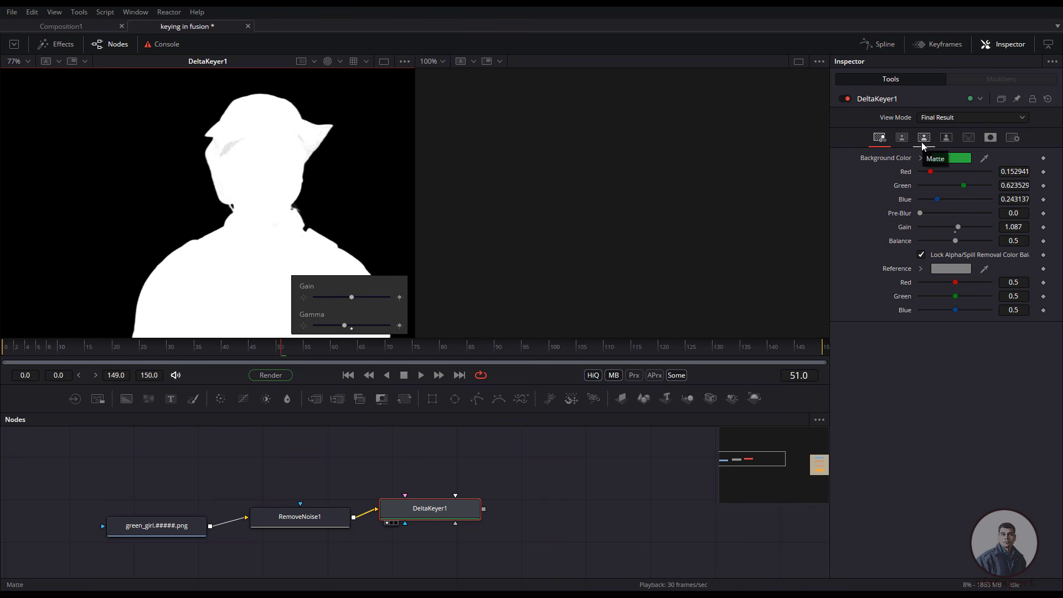
# Step: Reset the viewer's gamma to default and set DeltaKeyer1's Clean Foreground matte value to 0.00465
pyautogui.click(924, 138)
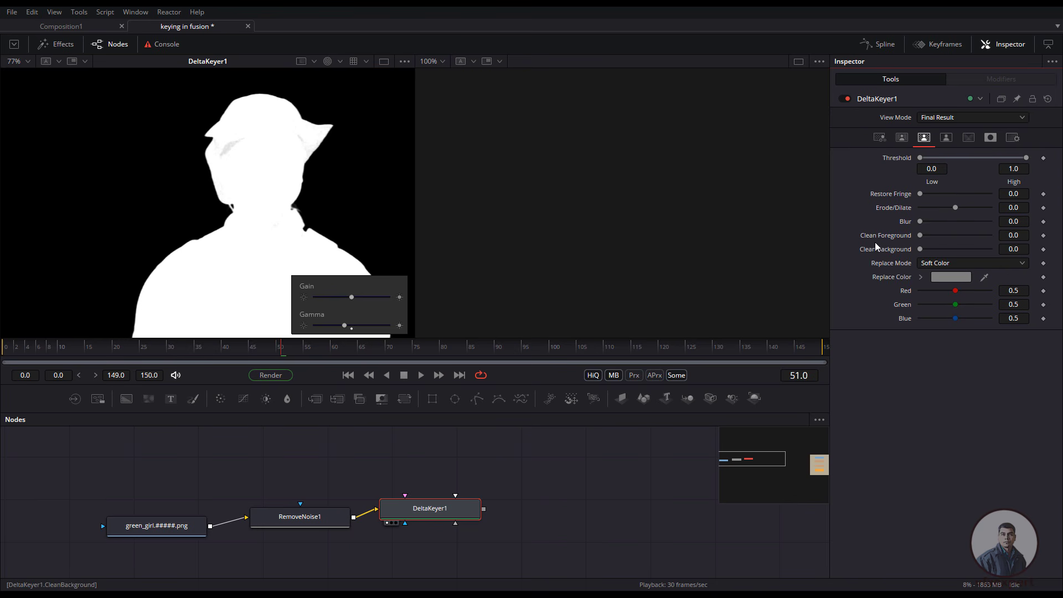
pyautogui.click(351, 329)
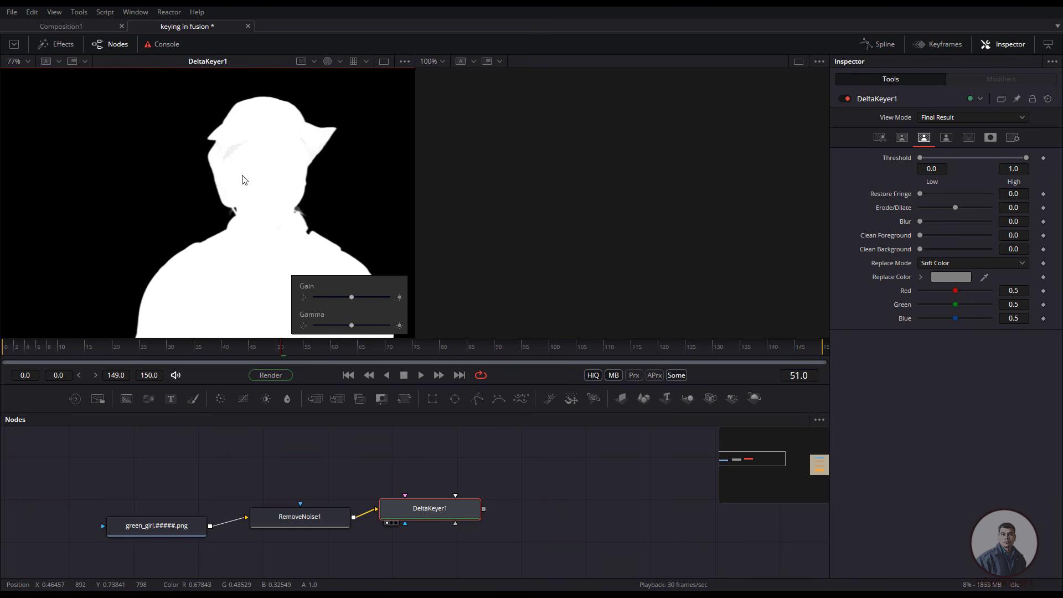
pyautogui.scroll(4, 242, 171)
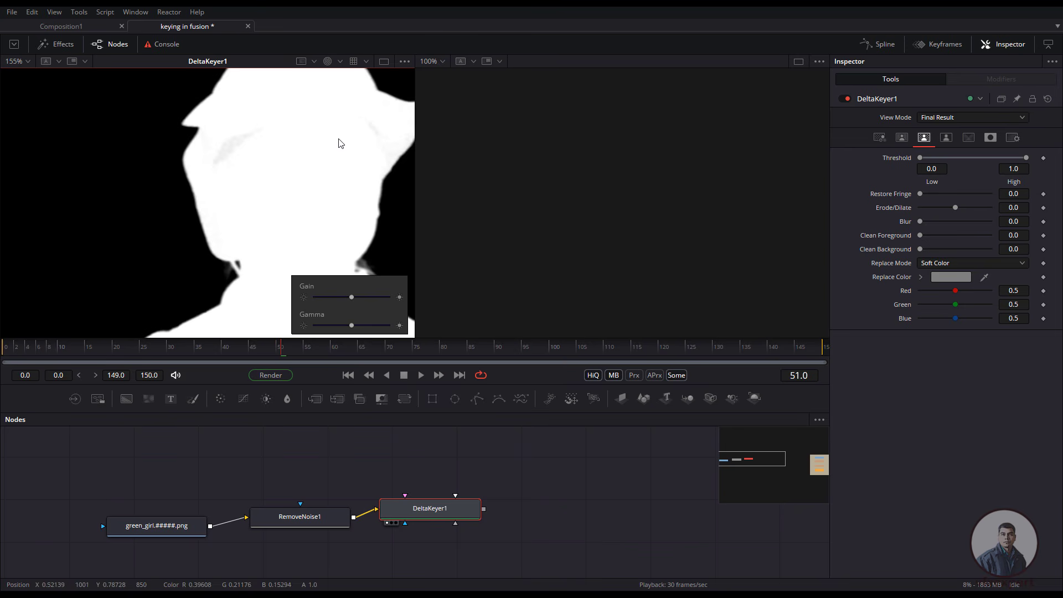
pyautogui.scroll(-2, 299, 197)
pyautogui.moveTo(297, 196); pyautogui.dragTo(313, 209)
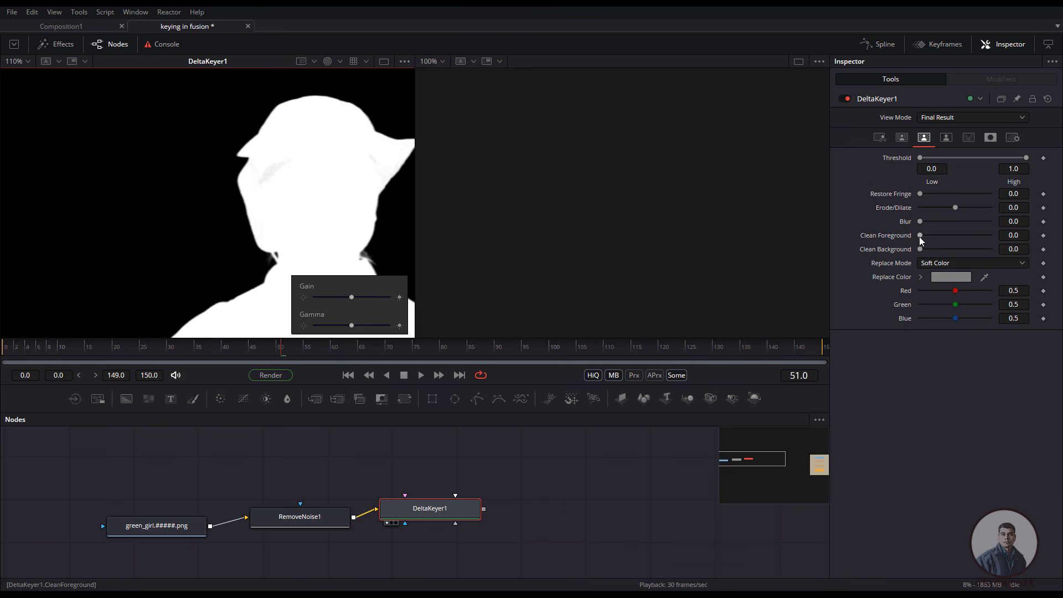
pyautogui.moveTo(919, 237); pyautogui.dragTo(955, 240)
# Step: Lower the viewer's gamma, go to frame 48, and examine the figure's matte and the edges around the neck
pyautogui.moveTo(333, 247); pyautogui.dragTo(272, 164)
pyautogui.scroll(-4, 224, 201)
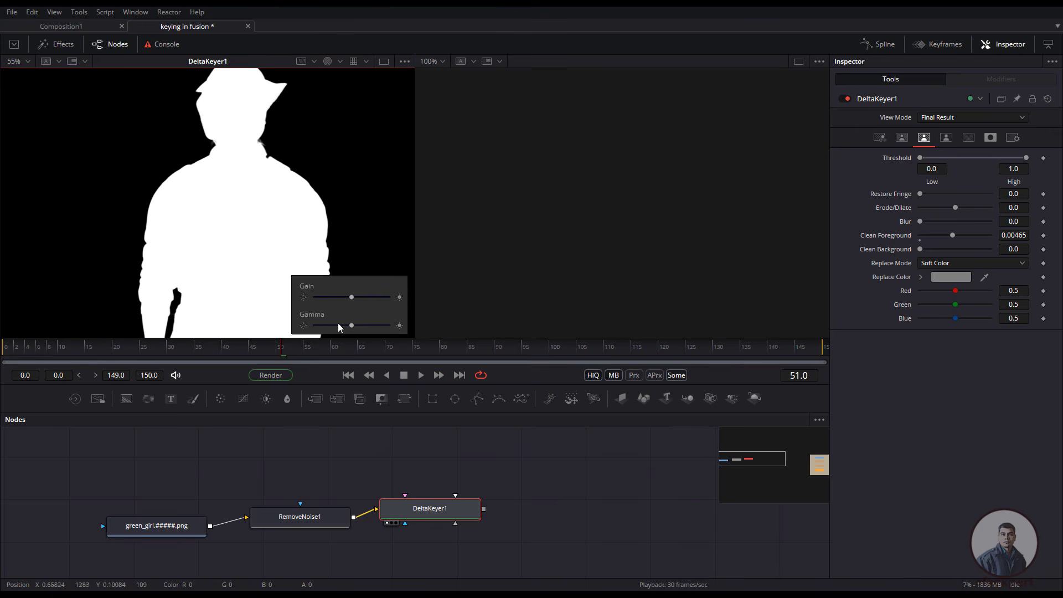
pyautogui.moveTo(351, 327); pyautogui.dragTo(343, 329)
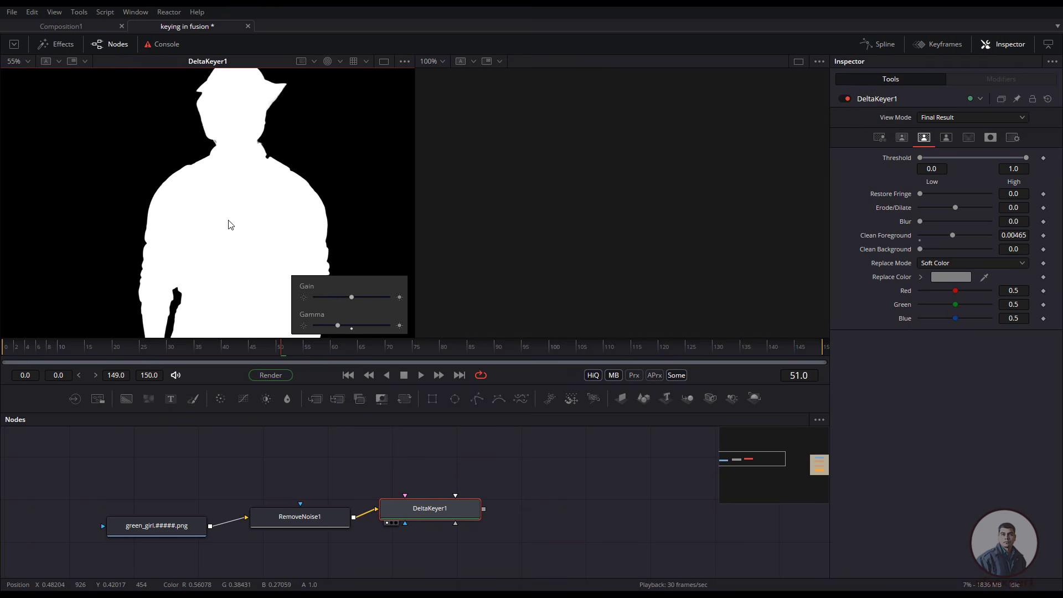
pyautogui.click(269, 351)
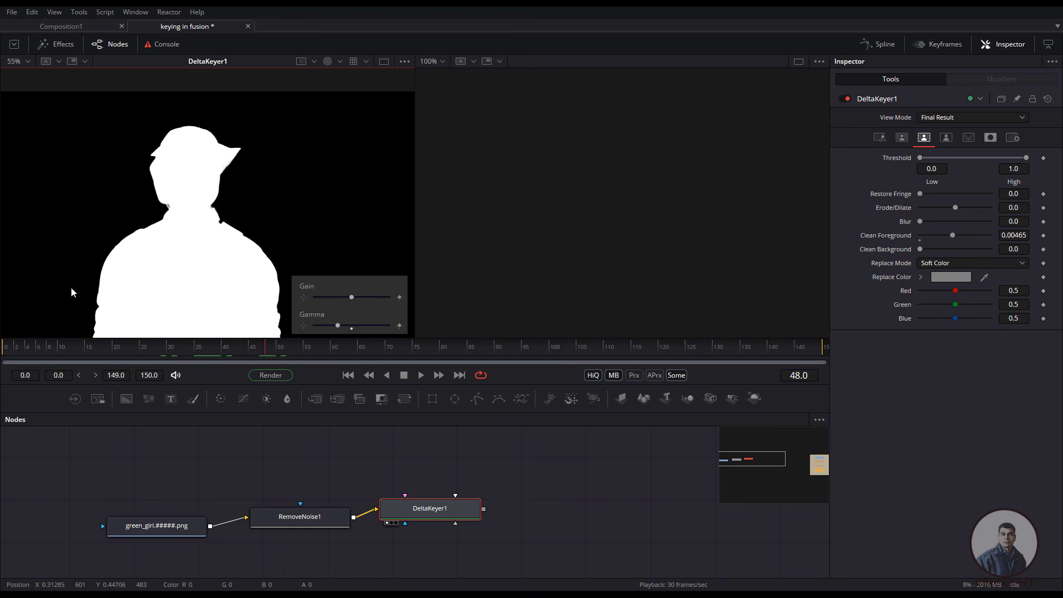
pyautogui.moveTo(156, 252); pyautogui.dragTo(204, 240)
pyautogui.scroll(6, 206, 245)
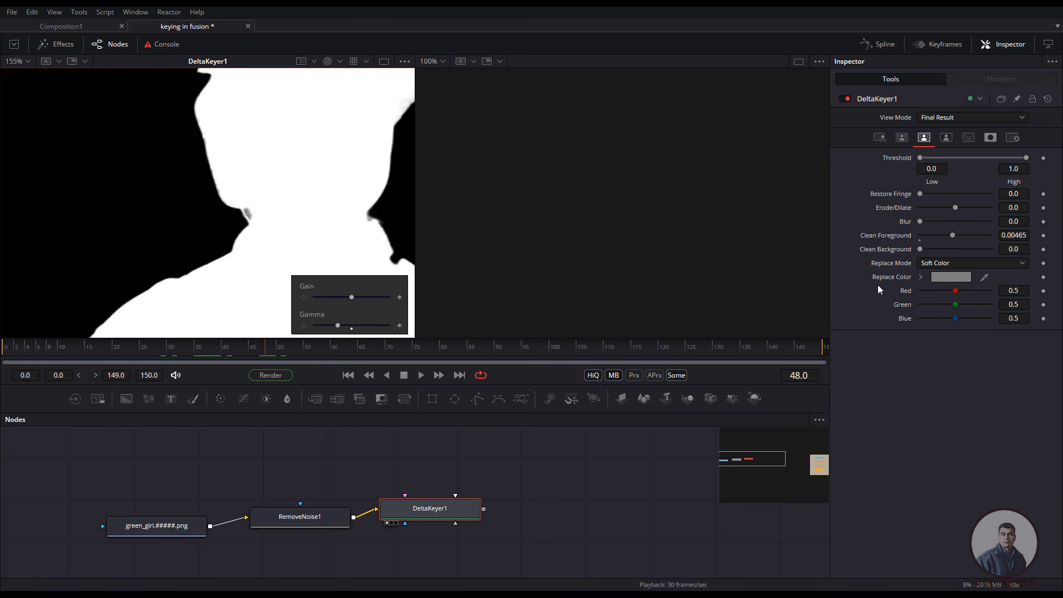
# Step: Set DeltaKeyer1's matte Blur to 0.00047, keeping Erode/Dilate at 0.0, and reset the viewer's gamma to default
pyautogui.moveTo(954, 209)
pyautogui.mouseDown()
pyautogui.moveTo(962, 213)
pyautogui.moveTo(946, 214)
pyautogui.mouseUp()
pyautogui.doubleClick(954, 212)
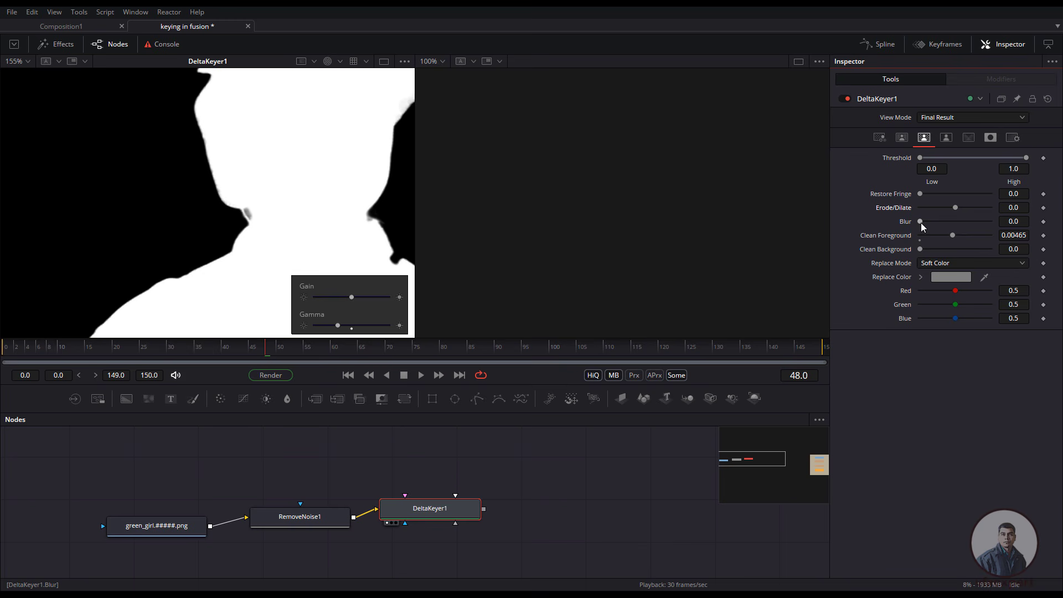
pyautogui.moveTo(920, 222); pyautogui.dragTo(922, 223)
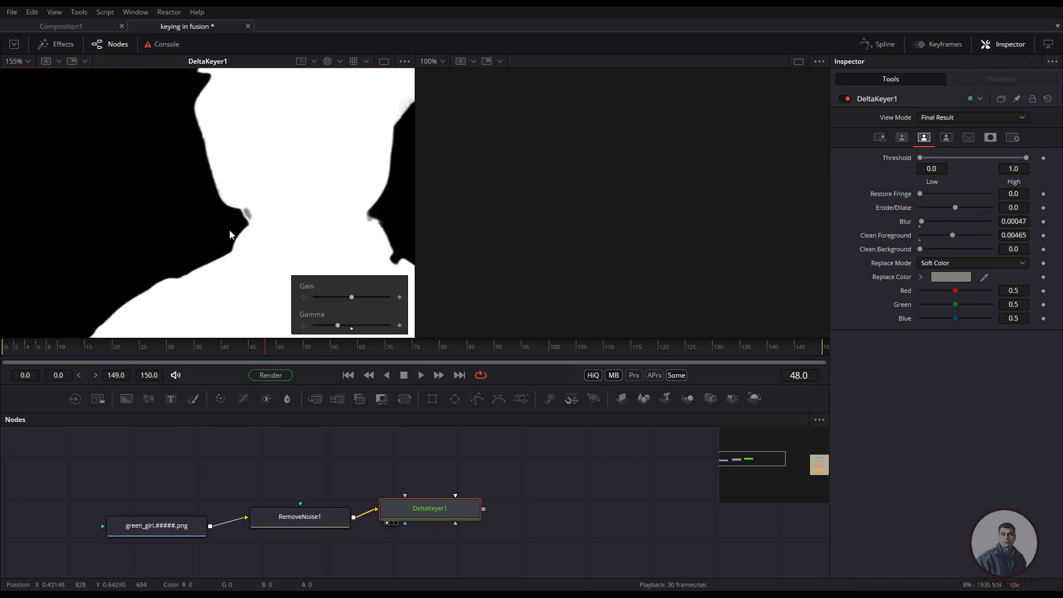
pyautogui.scroll(-8, 230, 235)
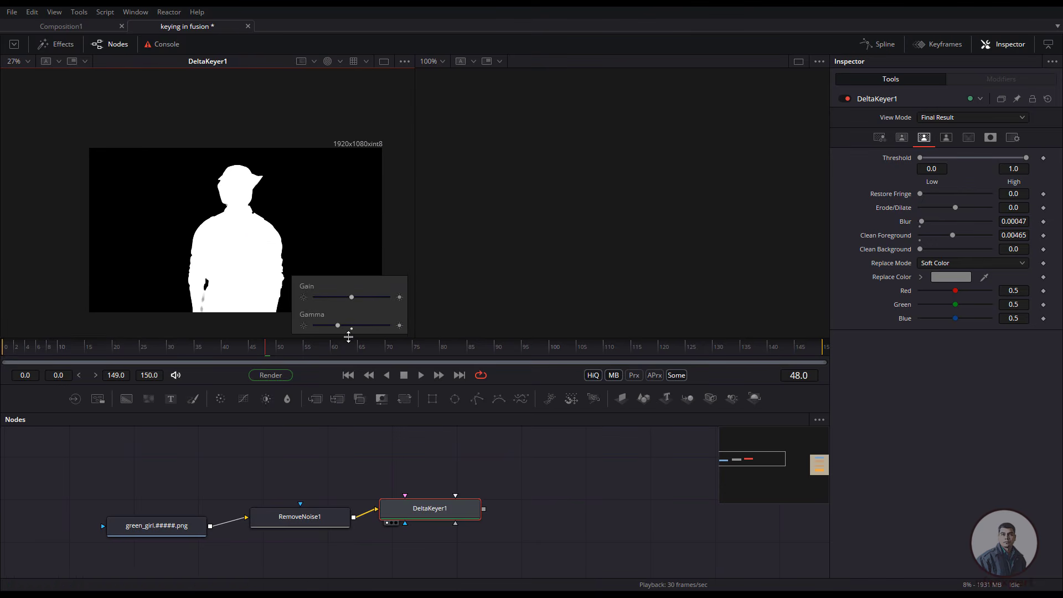
pyautogui.doubleClick(351, 327)
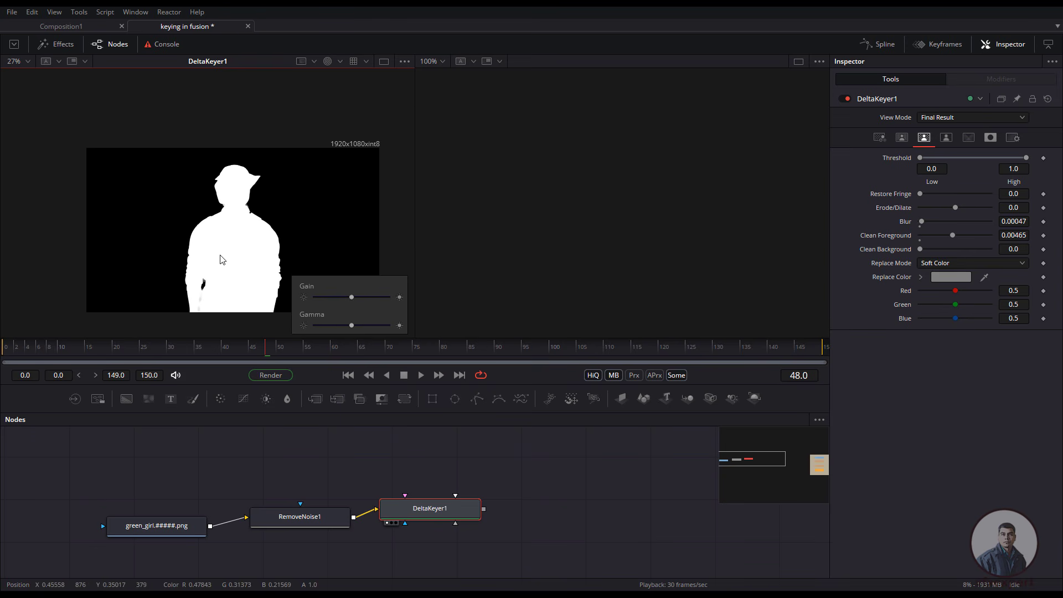
# Step: Go to frame 64 and examine the alpha matte around the neck and chin, comparing it with the color image
pyautogui.scroll(3, 222, 259)
pyautogui.moveTo(209, 349); pyautogui.dragTo(355, 355)
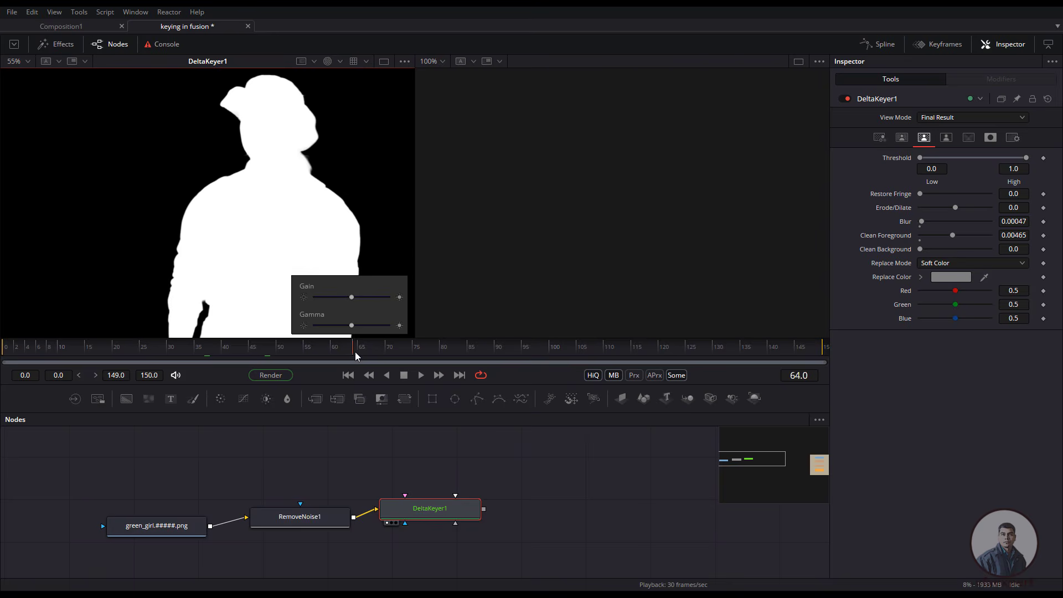
pyautogui.press('c')
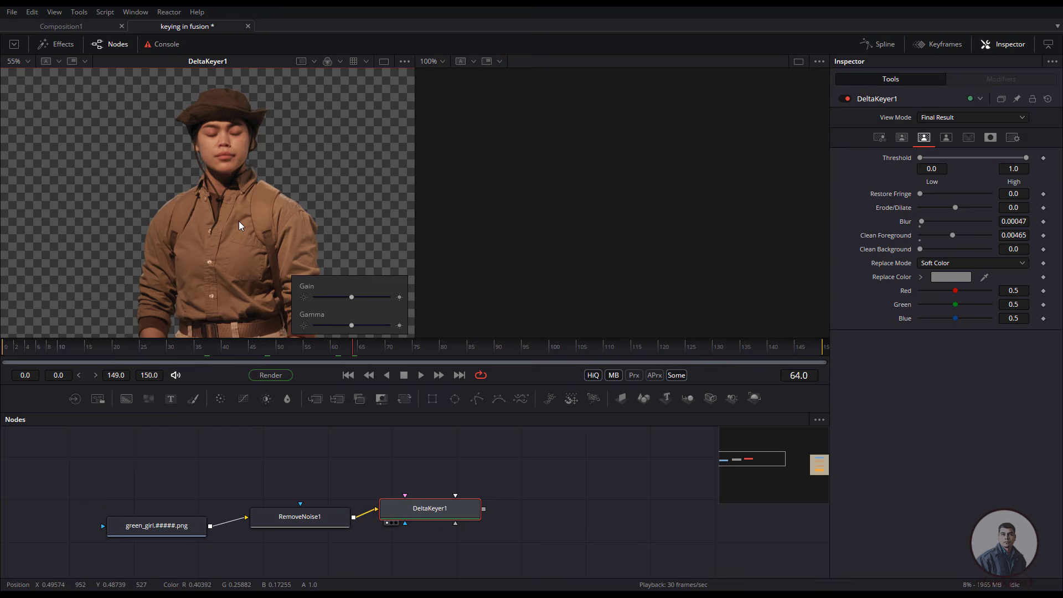
pyautogui.press('a')
pyautogui.scroll(4, 258, 192)
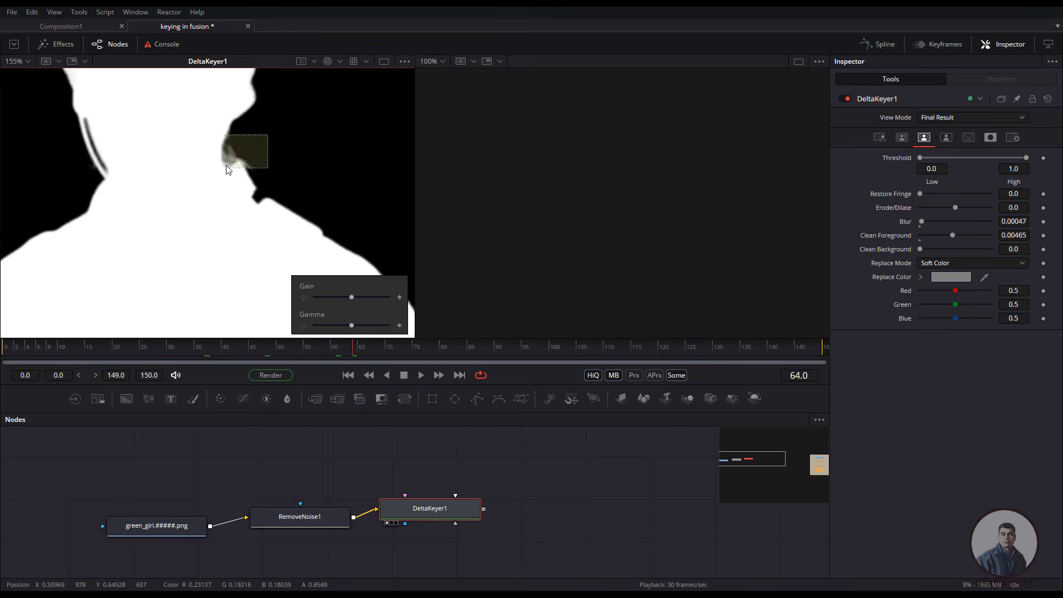
pyautogui.moveTo(245, 155)
pyautogui.mouseDown()
pyautogui.moveTo(211, 183)
pyautogui.moveTo(241, 171)
pyautogui.mouseUp()
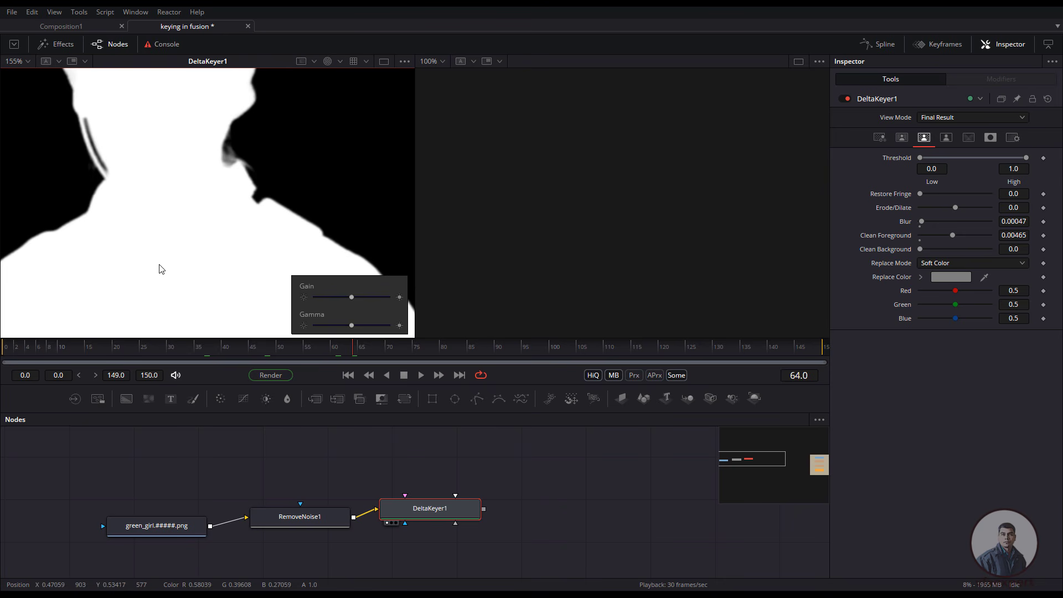
pyautogui.moveTo(139, 239); pyautogui.dragTo(181, 269)
# Step: Show the keyed color image and scrub to frame 71, examining the woman against transparency
pyautogui.press('c')
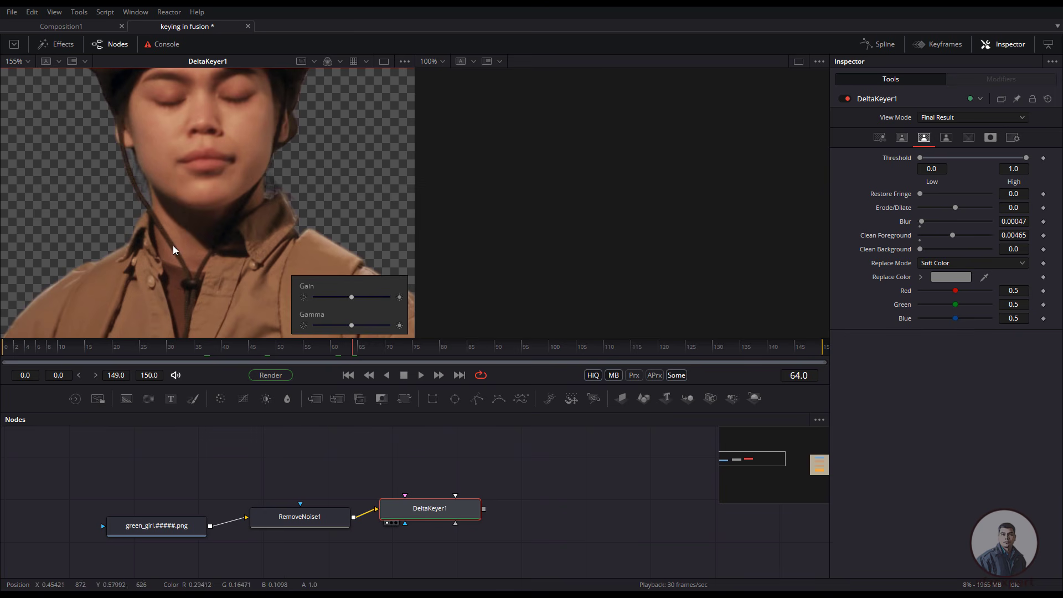
pyautogui.scroll(-5, 208, 264)
pyautogui.scroll(-2, 208, 264)
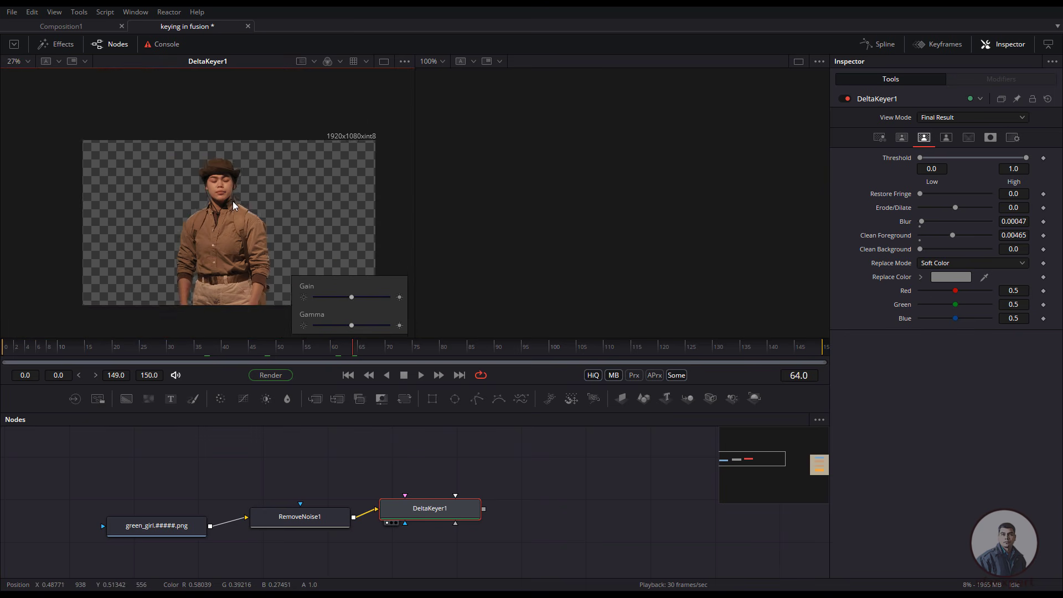
pyautogui.moveTo(195, 342); pyautogui.dragTo(390, 351)
pyautogui.scroll(2, 227, 227)
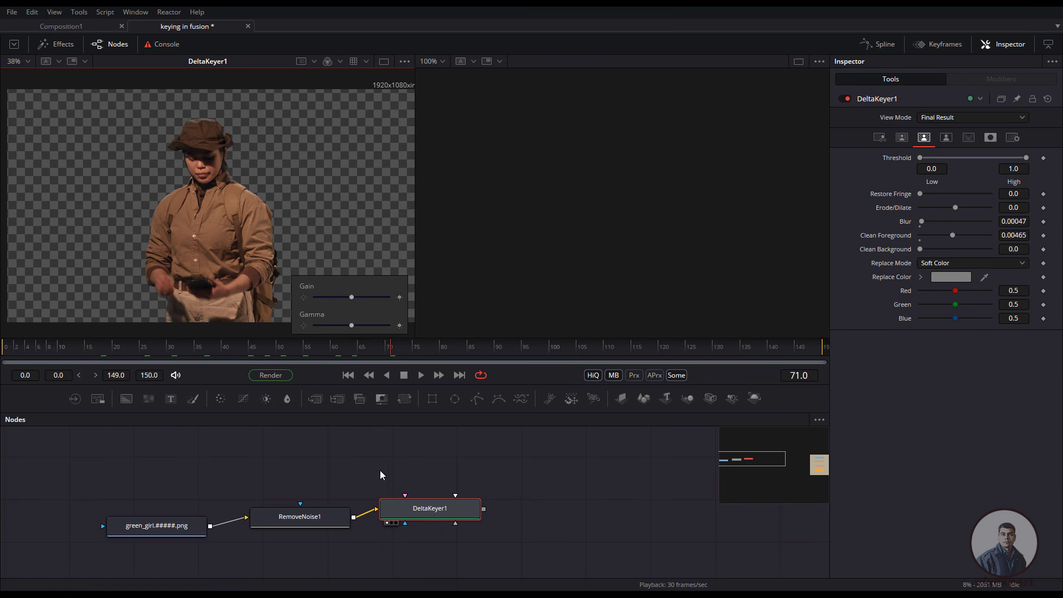
pyautogui.scroll(-2, 332, 469)
# Step: View the street image loader, Resize1 and Defocus1 of the BG group in turn to examine the prepared background
pyautogui.moveTo(610, 479); pyautogui.dragTo(344, 238)
pyautogui.scroll(-1, 248, 201)
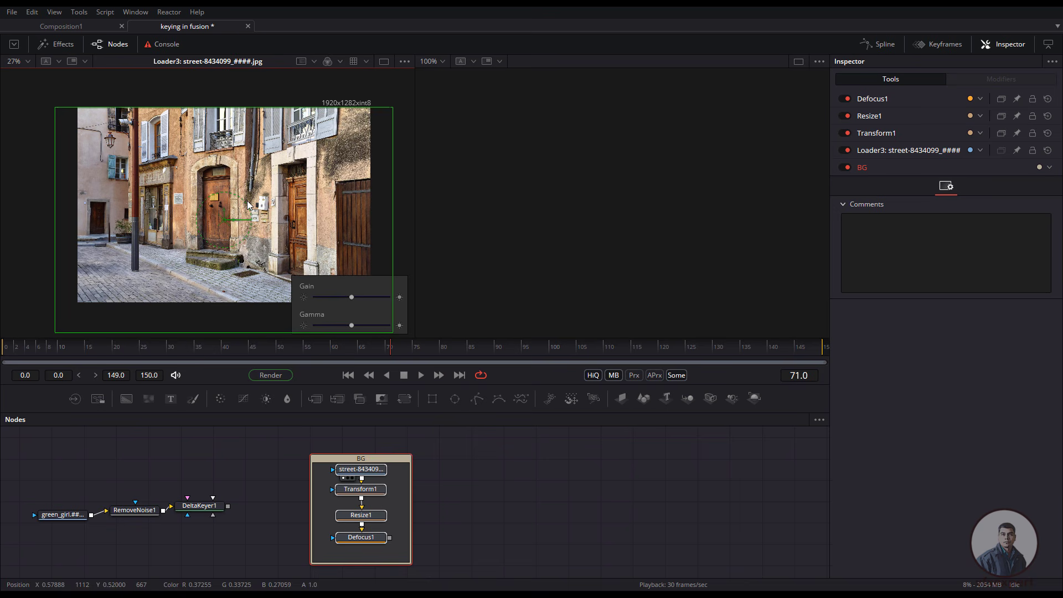
pyautogui.moveTo(454, 493); pyautogui.dragTo(460, 498)
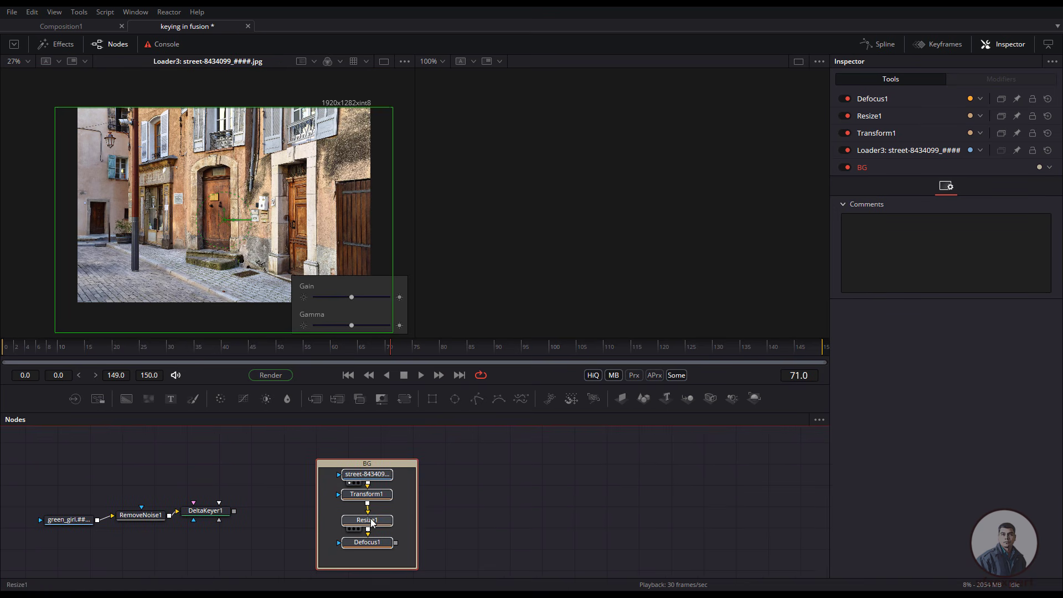
pyautogui.moveTo(371, 519); pyautogui.dragTo(334, 199)
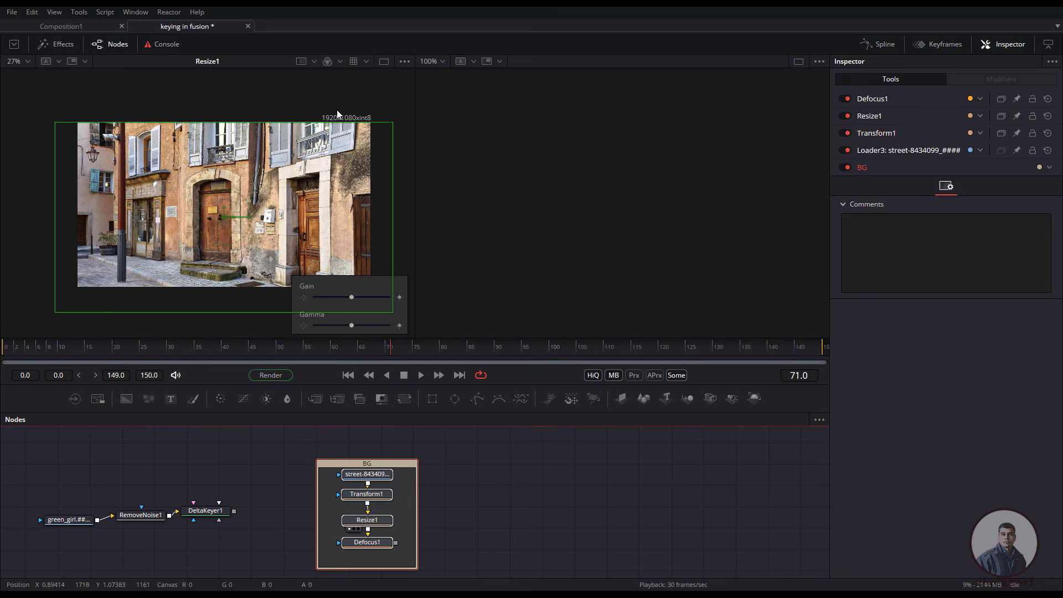
pyautogui.click(221, 489)
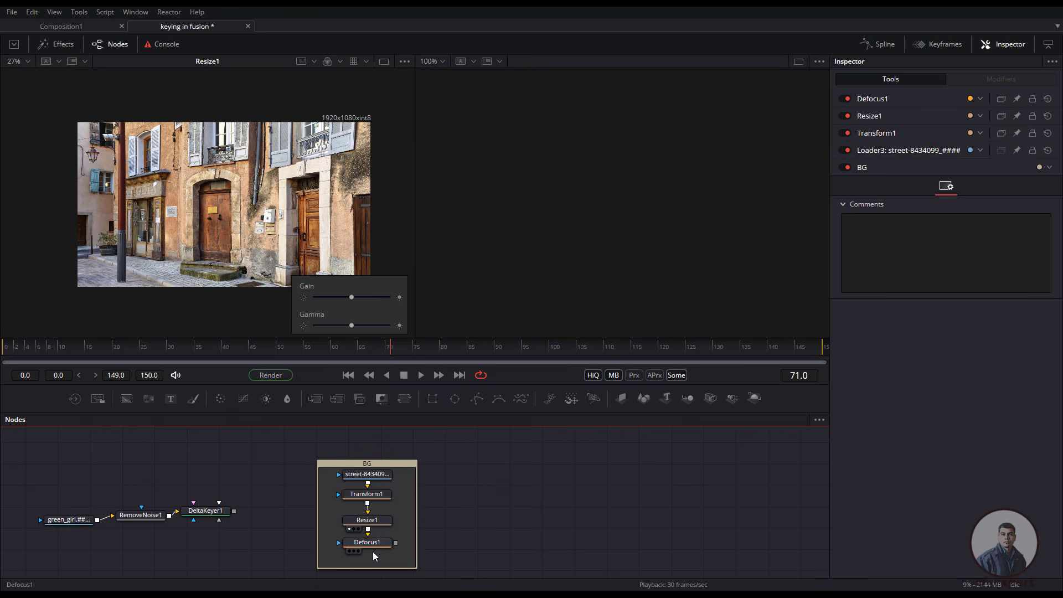
pyautogui.moveTo(367, 542); pyautogui.dragTo(350, 238)
pyautogui.click(291, 149)
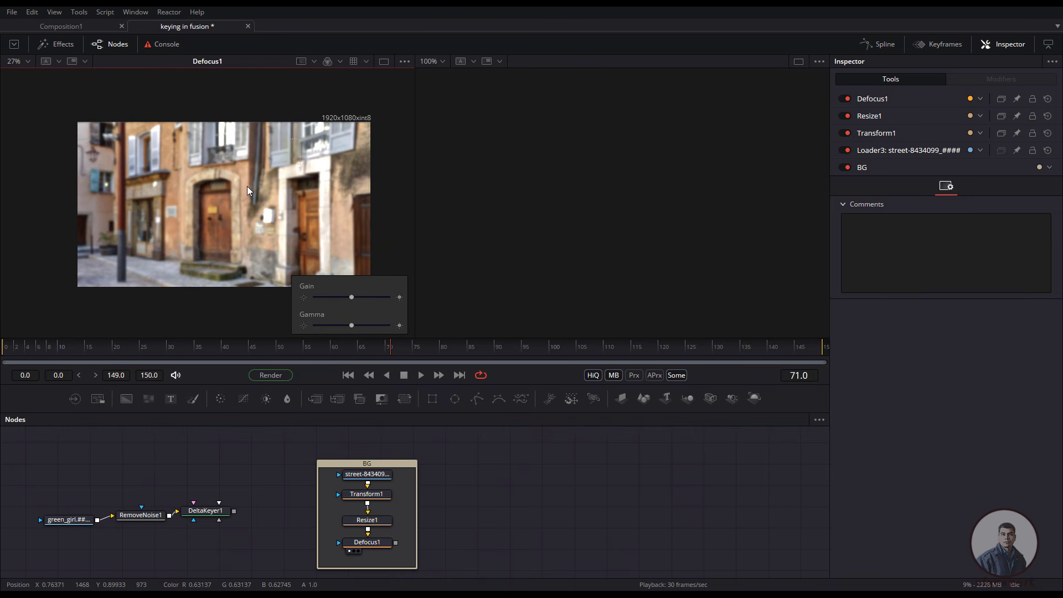
# Step: Add a Merge node in the space below and between the DeltaKeyer1 chain and the BG group
pyautogui.moveTo(449, 476); pyautogui.dragTo(477, 451)
pyautogui.moveTo(290, 464); pyautogui.dragTo(273, 452)
pyautogui.moveTo(31, 533); pyautogui.dragTo(190, 490)
pyautogui.click(192, 493)
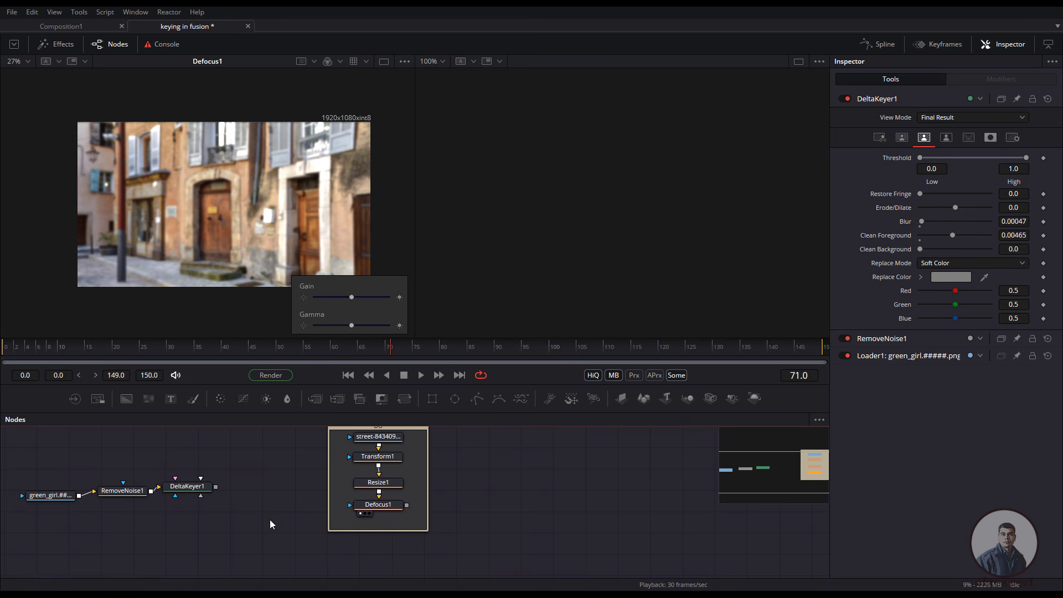
pyautogui.moveTo(245, 521); pyautogui.dragTo(253, 520)
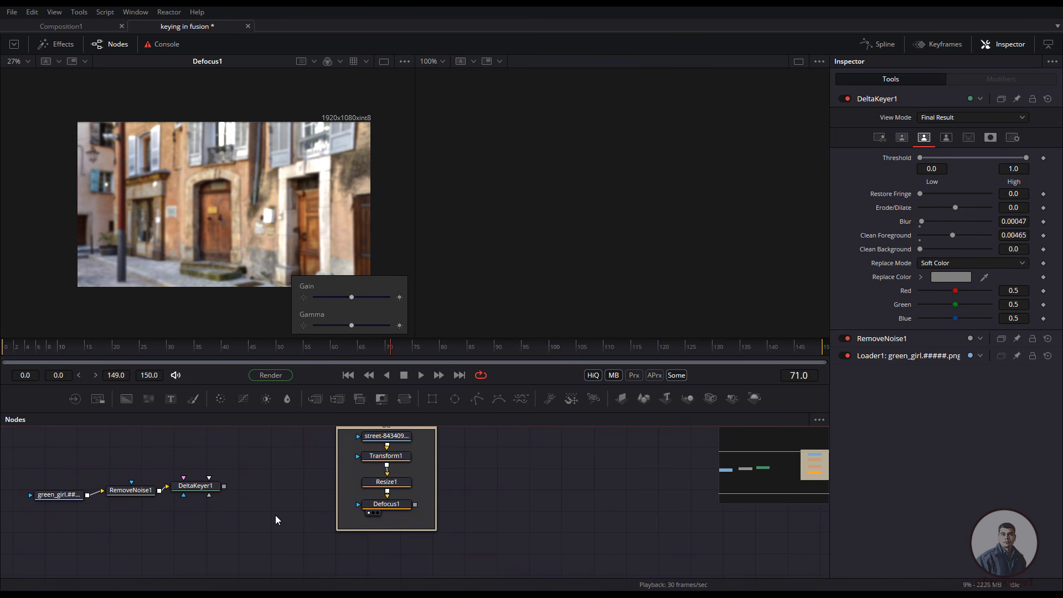
pyautogui.hotkey('shift', 'space')
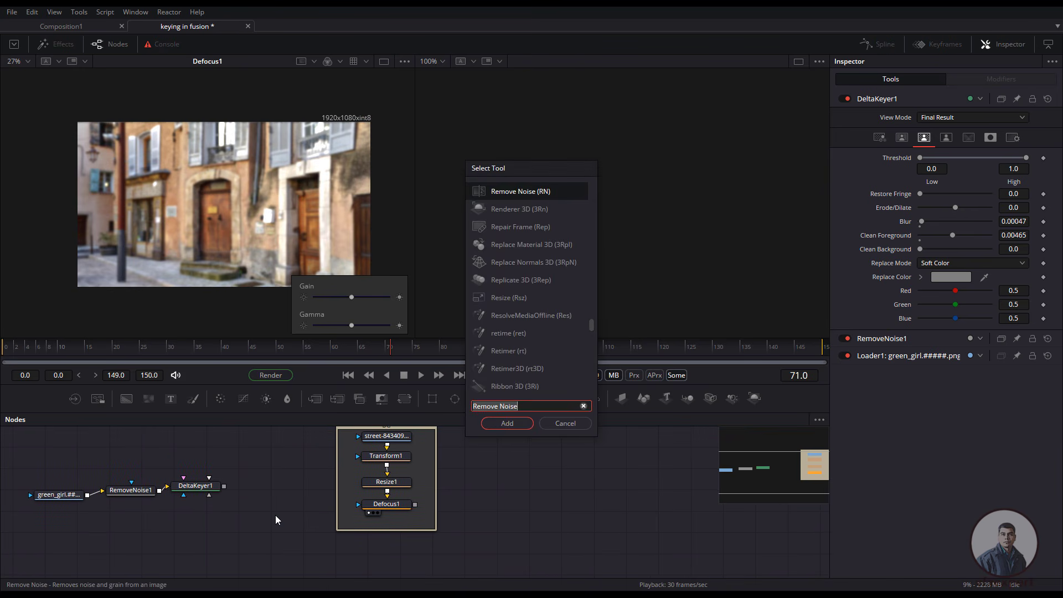
pyautogui.write('mer')
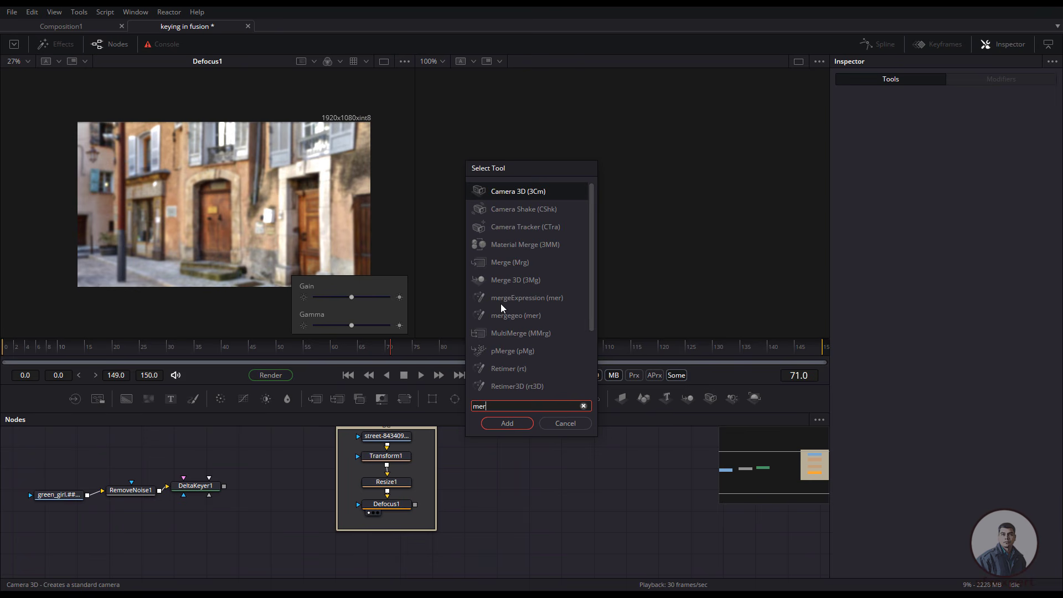
pyautogui.click(510, 262)
pyautogui.click(507, 423)
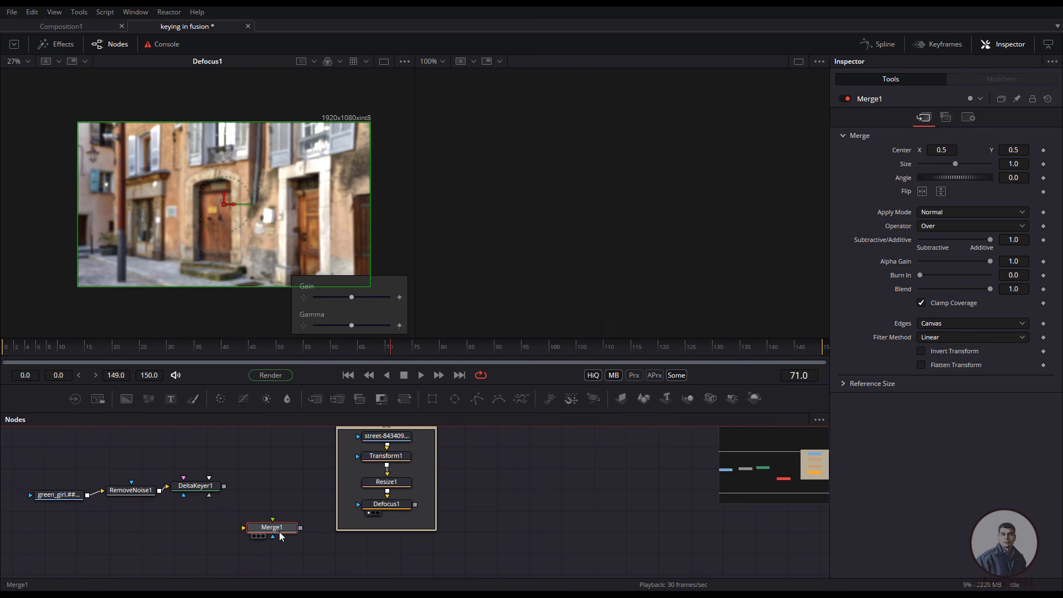
pyautogui.moveTo(280, 532); pyautogui.dragTo(280, 549)
# Step: Connect Defocus1 to Merge1's background input and DeltaKeyer1 to its foreground input
pyautogui.scroll(-3, 305, 507)
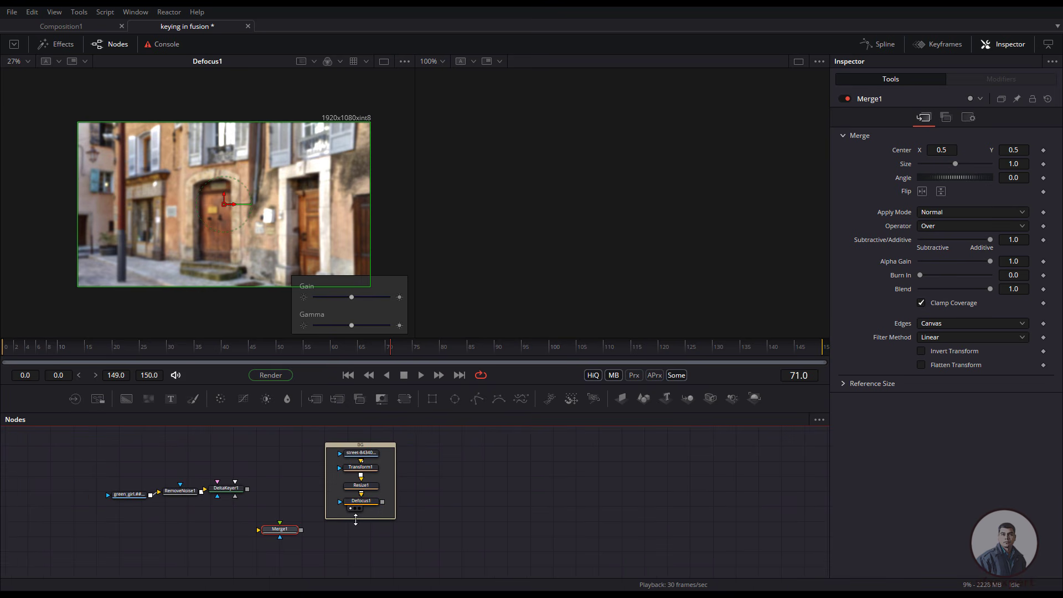
pyautogui.moveTo(383, 503); pyautogui.dragTo(304, 538)
pyautogui.moveTo(247, 489); pyautogui.dragTo(272, 535)
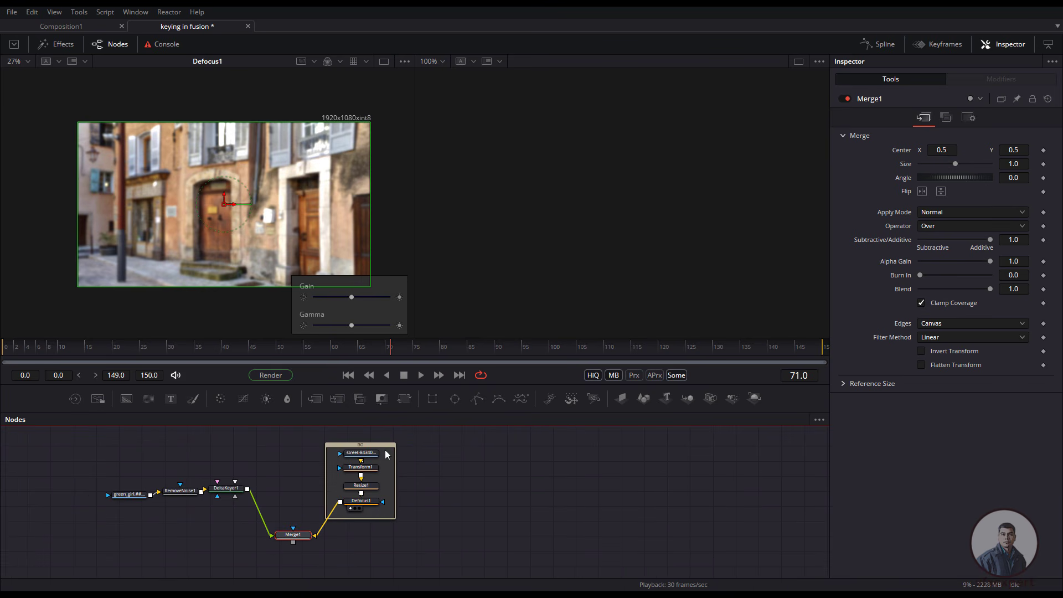
# Step: Rearrange the node graph so the BG group sits directly above Merge1, with the keyer chain beside it
pyautogui.moveTo(384, 449); pyautogui.dragTo(359, 441)
pyautogui.scroll(-2, 365, 503)
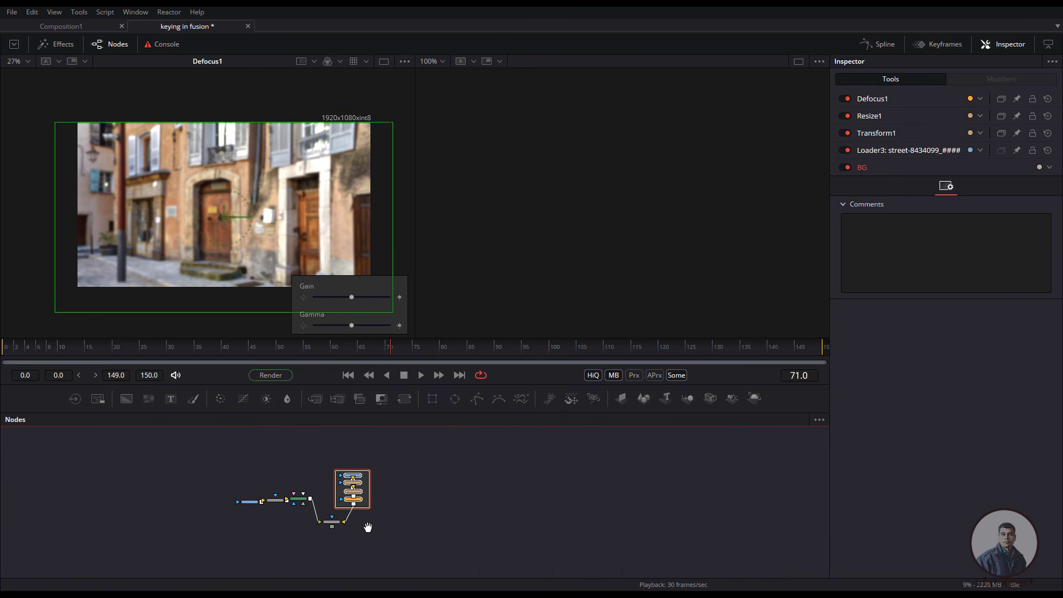
pyautogui.moveTo(368, 524); pyautogui.dragTo(378, 485)
pyautogui.scroll(1, 358, 513)
pyautogui.scroll(2, 360, 515)
pyautogui.moveTo(314, 543); pyautogui.dragTo(340, 502)
# Step: Display Merge1 in the viewer, go to frame 25 and examine the woman's edges against the street background
pyautogui.moveTo(349, 501); pyautogui.dragTo(269, 215)
pyautogui.scroll(3, 269, 216)
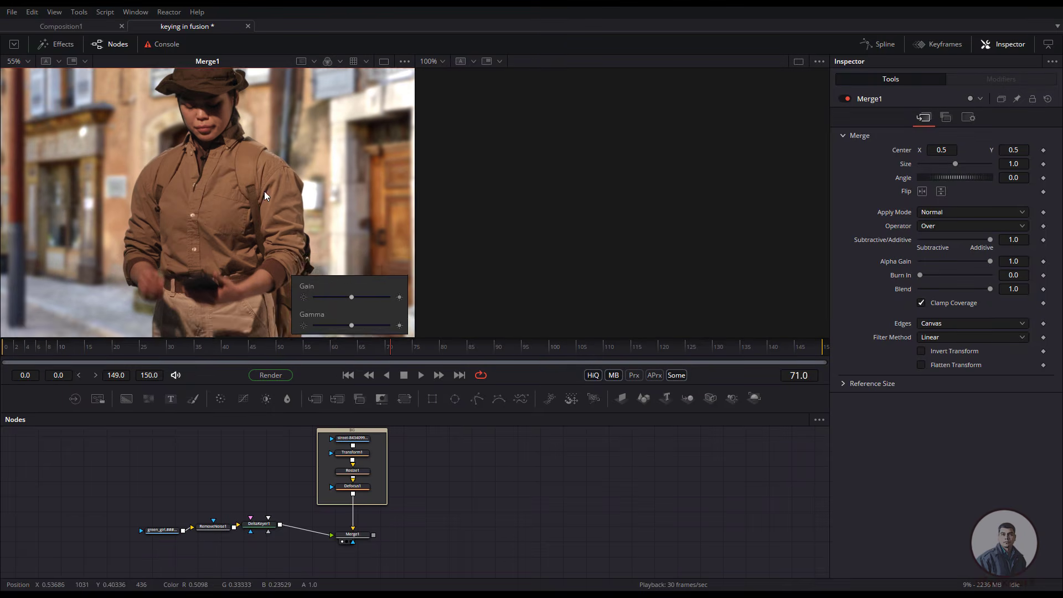
pyautogui.click(157, 349)
pyautogui.moveTo(157, 349); pyautogui.dragTo(140, 364)
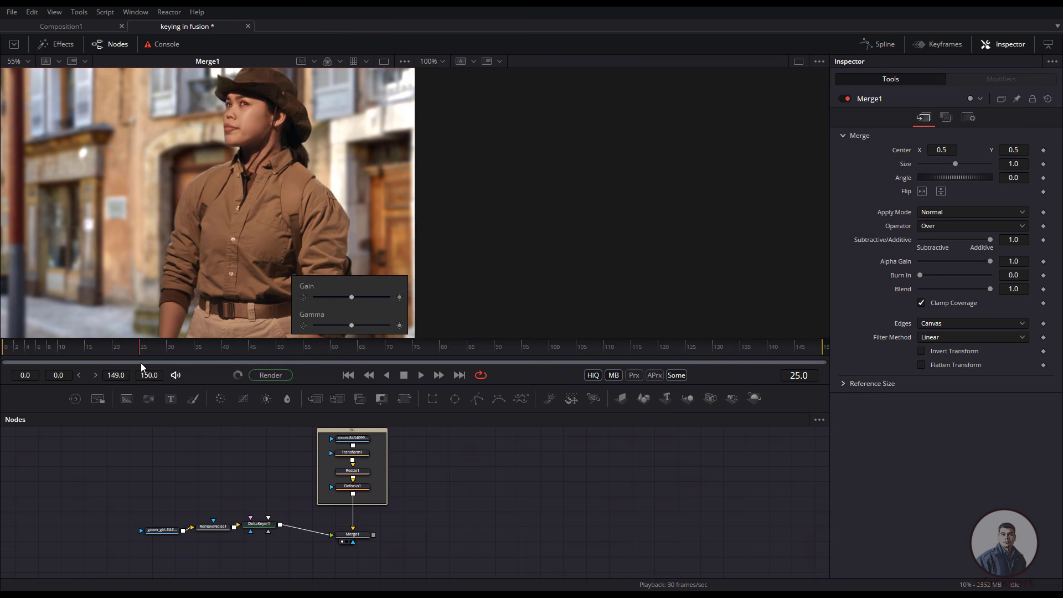
pyautogui.scroll(2, 190, 241)
pyautogui.scroll(2, 190, 238)
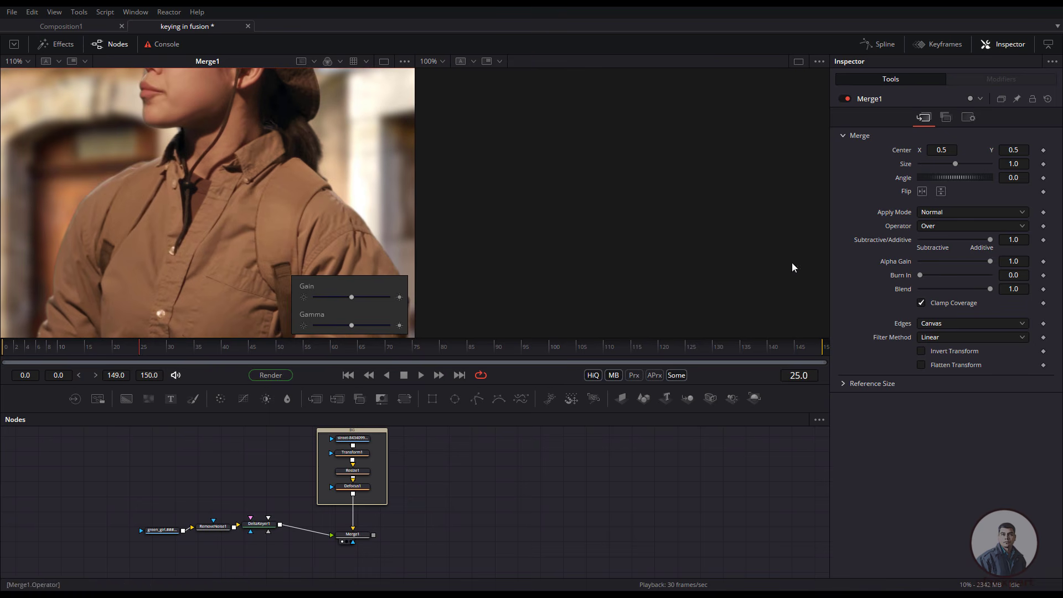
# Step: Set DeltaKeyer1's Spill Method to Rare, comparing it with Medium on the composite
pyautogui.scroll(2, 262, 546)
pyautogui.scroll(1, 262, 546)
pyautogui.click(260, 510)
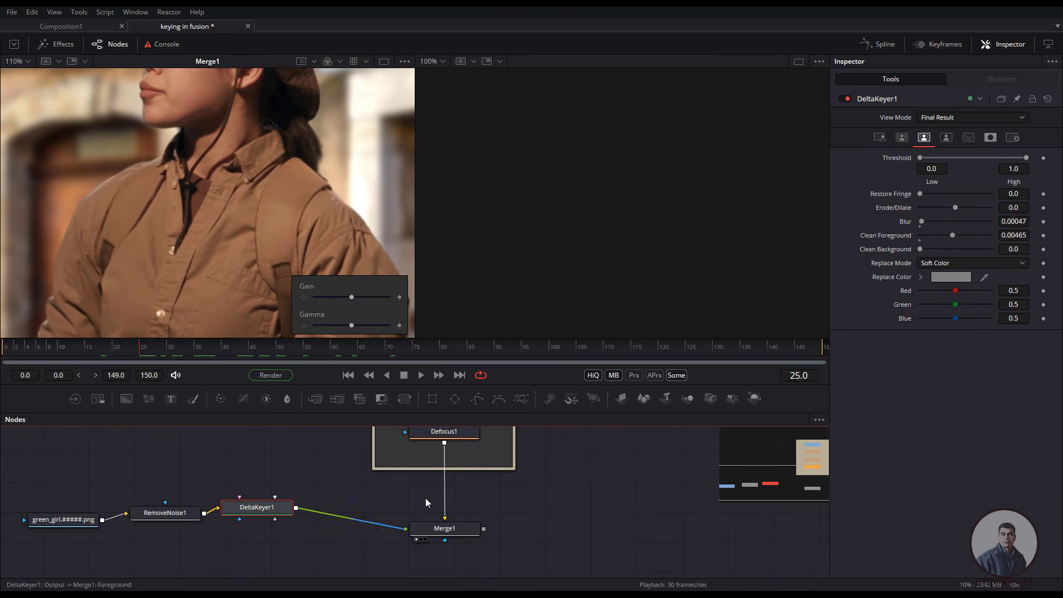
pyautogui.click(946, 138)
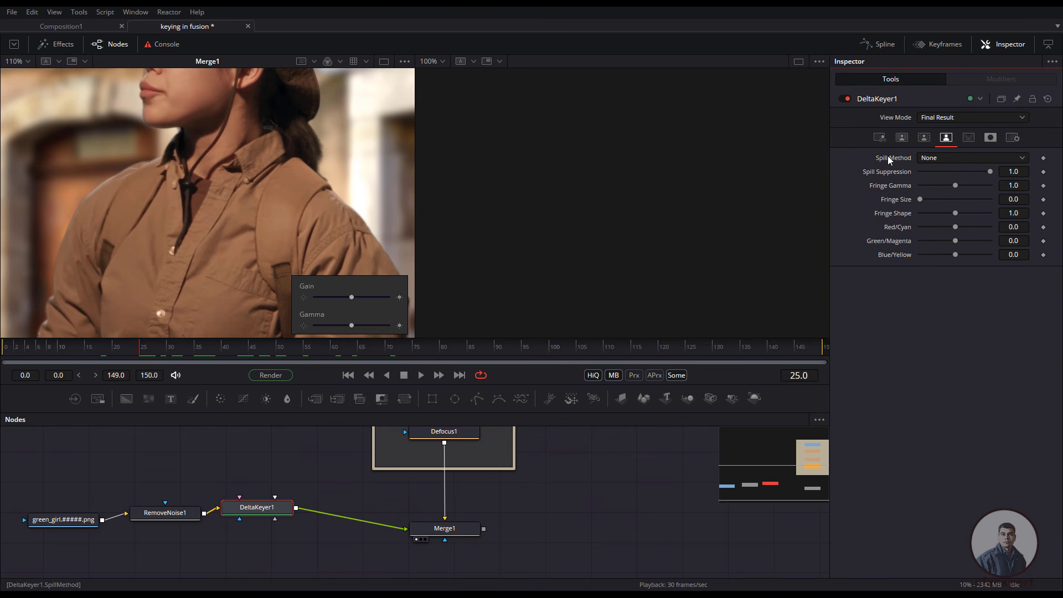
pyautogui.click(931, 159)
pyautogui.click(943, 184)
pyautogui.click(941, 157)
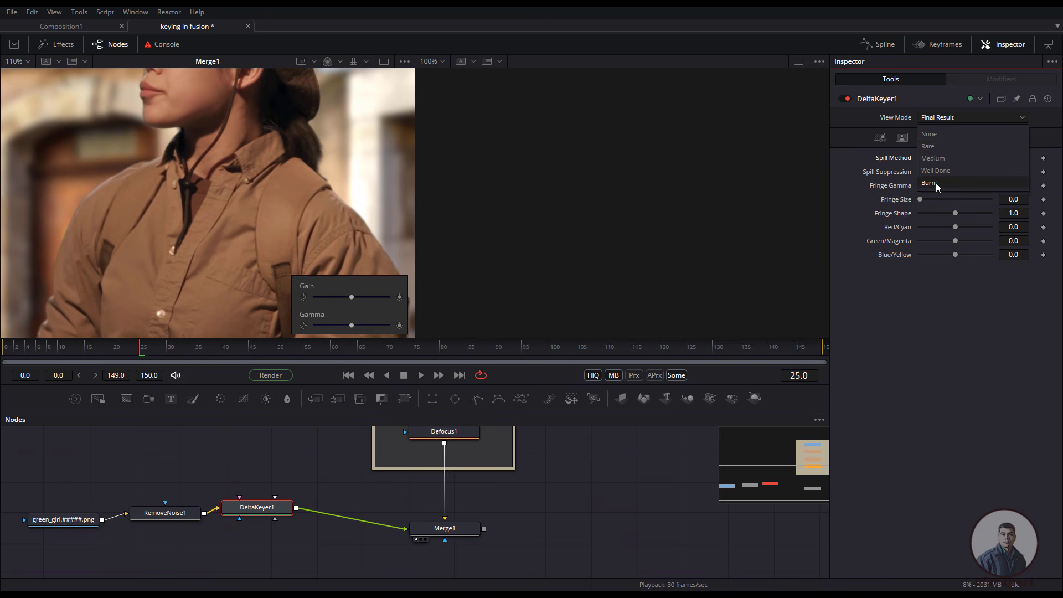
pyautogui.click(934, 146)
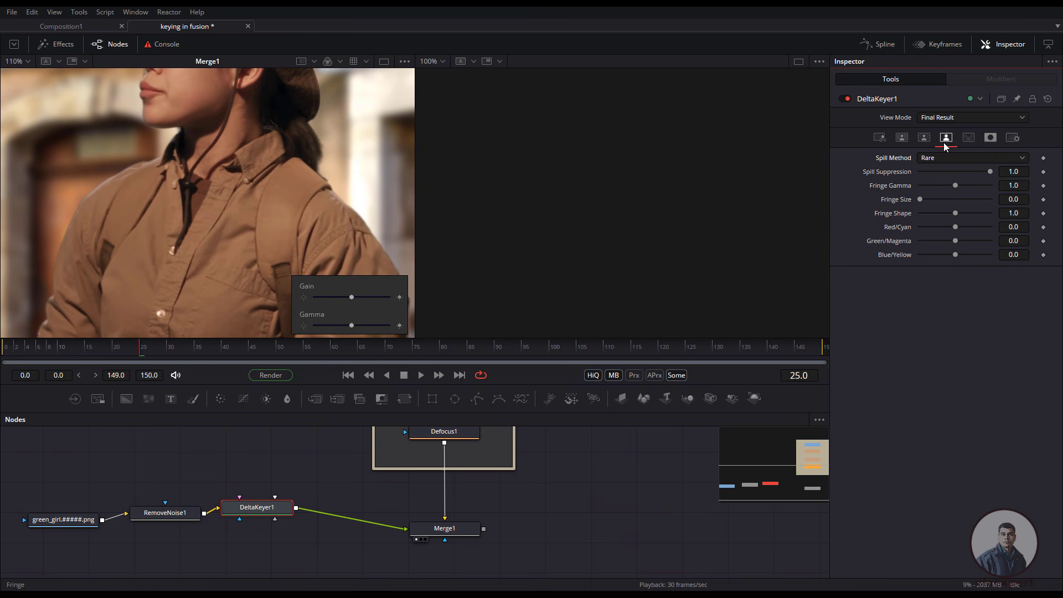
# Step: Show DeltaKeyer1's key color settings and scrub the full composite to frame 5 to check the figure
pyautogui.click(880, 137)
pyautogui.scroll(-8, 218, 262)
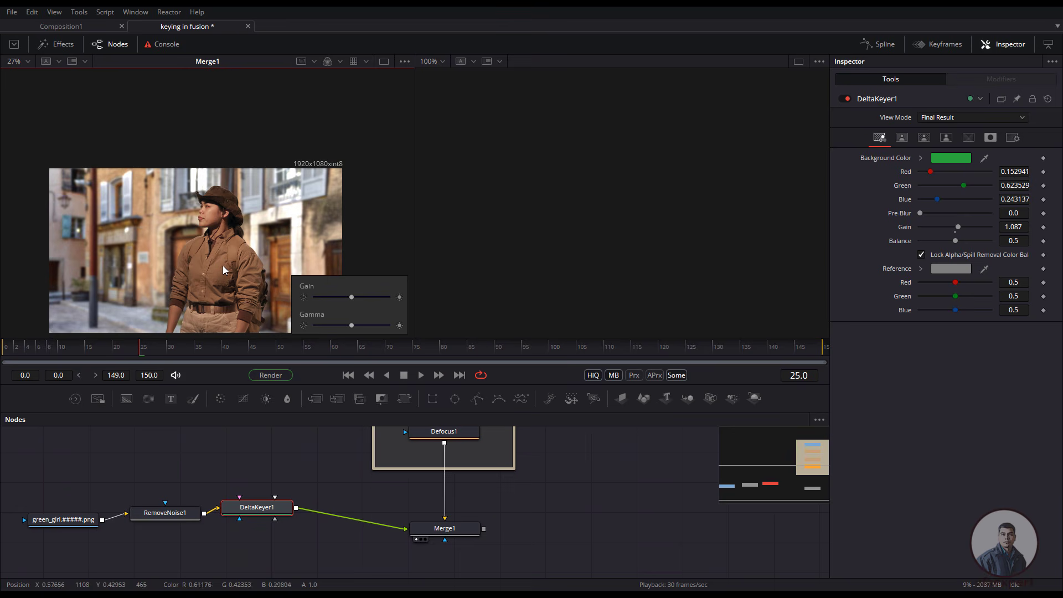
pyautogui.moveTo(222, 264); pyautogui.dragTo(233, 217)
pyautogui.scroll(2, 248, 214)
pyautogui.moveTo(256, 348); pyautogui.dragTo(31, 346)
pyautogui.scroll(-1, 232, 206)
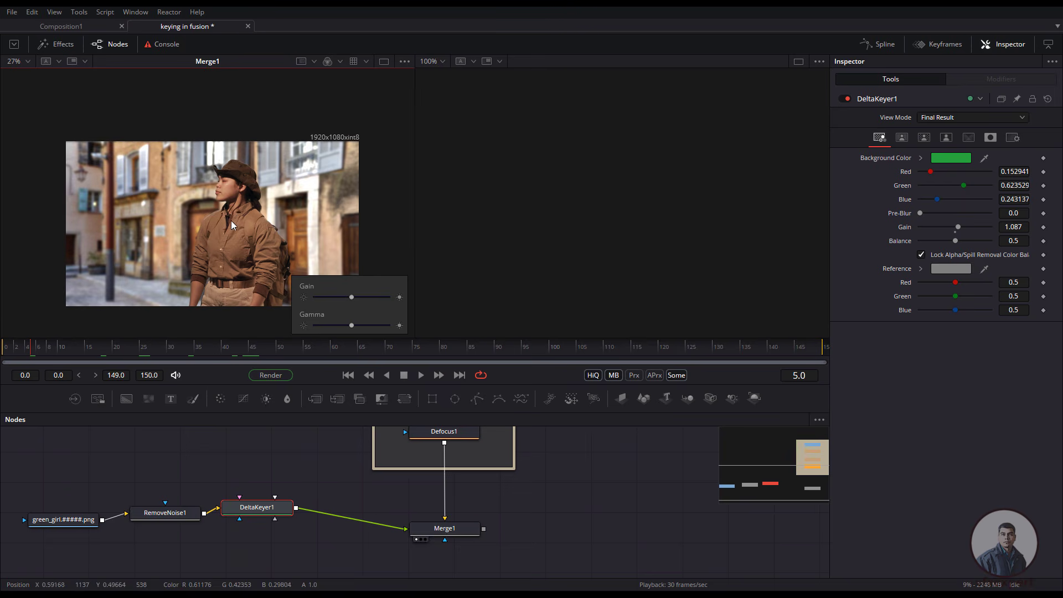
pyautogui.moveTo(232, 221); pyautogui.dragTo(217, 211)
# Step: Shift DeltaKeyer1 closer to Merge1 and paste a copy of the green_girl loader and RemoveNoise1 into empty space beyond Merge1
pyautogui.moveTo(483, 504); pyautogui.dragTo(412, 504)
pyautogui.scroll(-2, 407, 501)
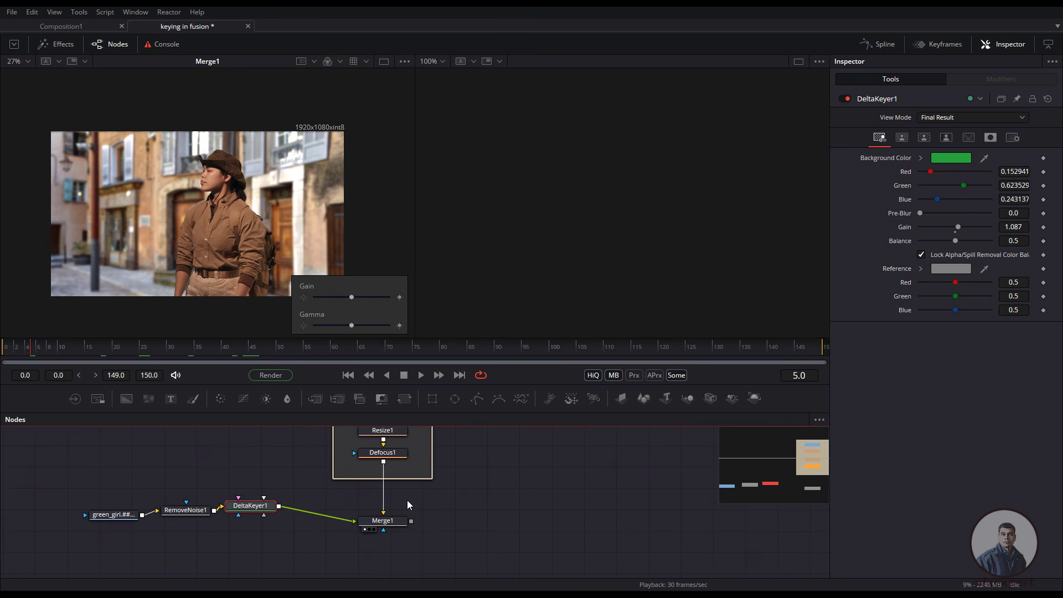
pyautogui.moveTo(258, 514); pyautogui.dragTo(280, 520)
pyautogui.moveTo(8, 482); pyautogui.dragTo(215, 537)
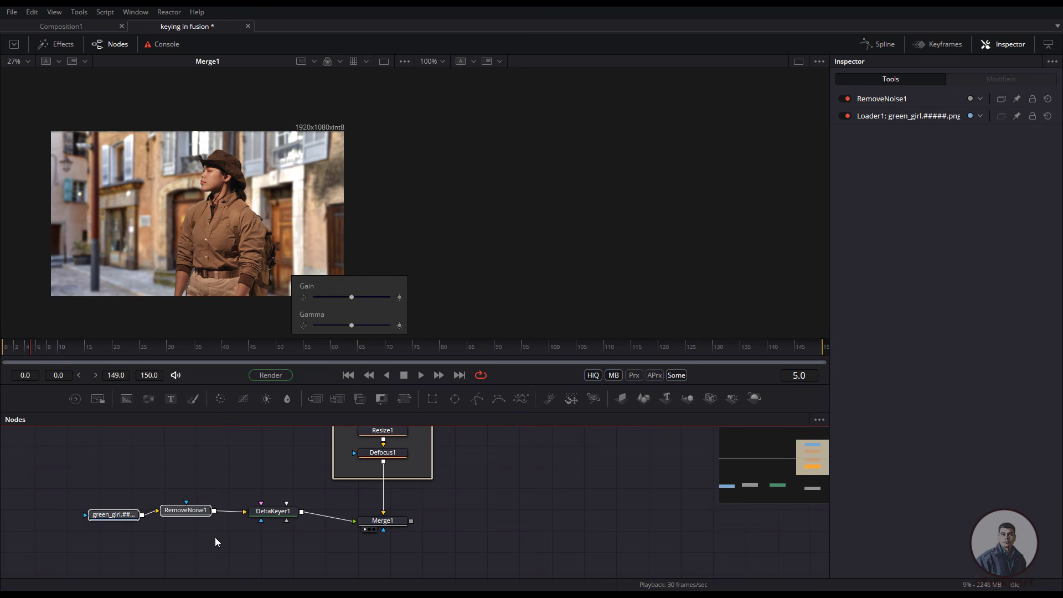
pyautogui.moveTo(462, 517); pyautogui.dragTo(235, 535)
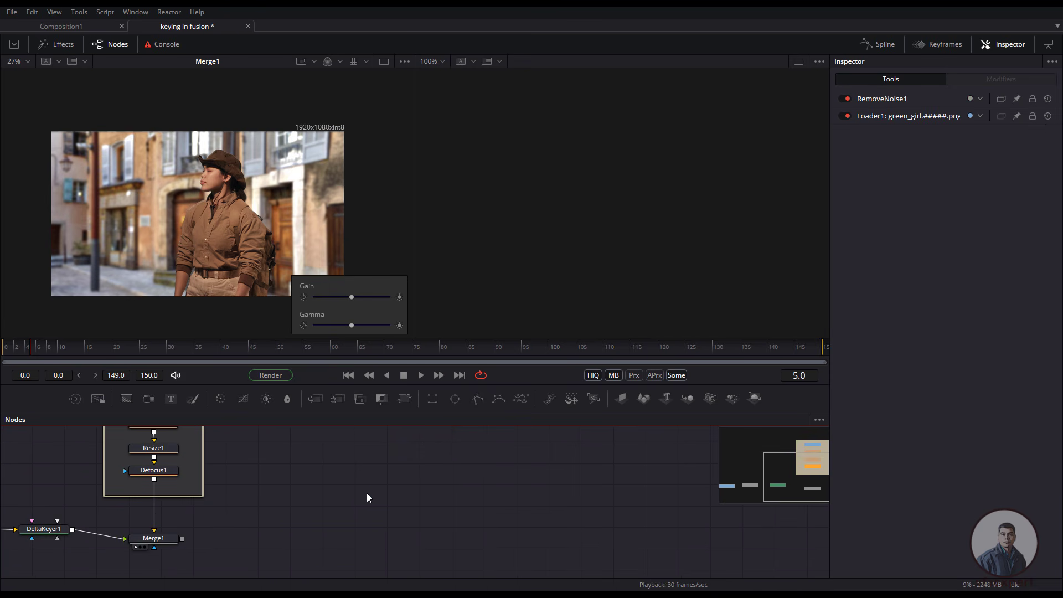
pyautogui.hotkey('ctrl', 'v')
pyautogui.moveTo(453, 492); pyautogui.dragTo(430, 514)
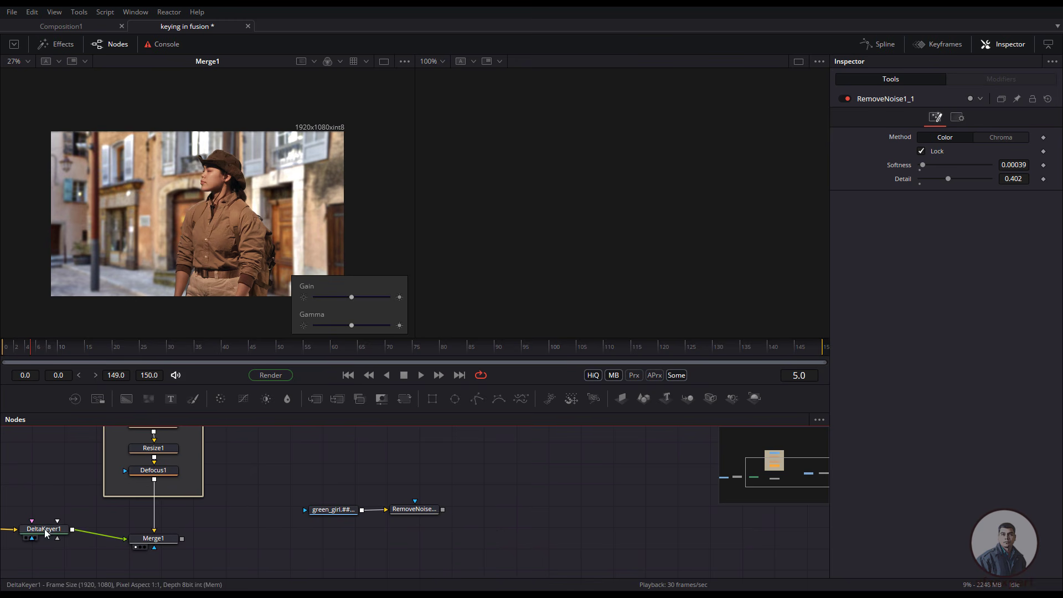
# Step: Display the copied RemoveNoise1_1 in the viewer and go to frame 41 to check the woman against the green screen
pyautogui.moveTo(407, 483); pyautogui.dragTo(329, 486)
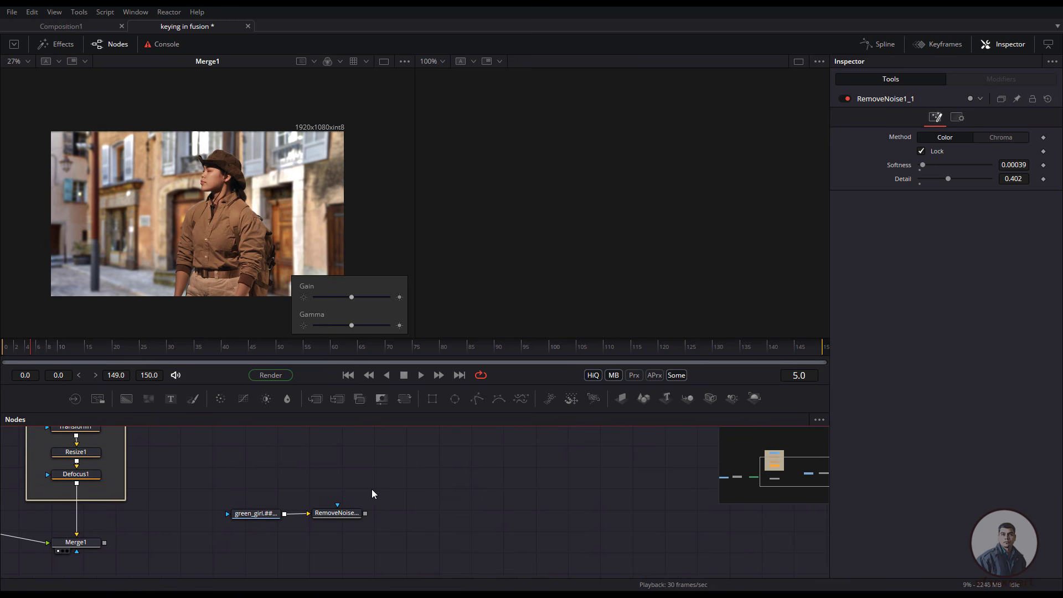
pyautogui.click(314, 514)
pyautogui.press('1')
pyautogui.scroll(3, 244, 232)
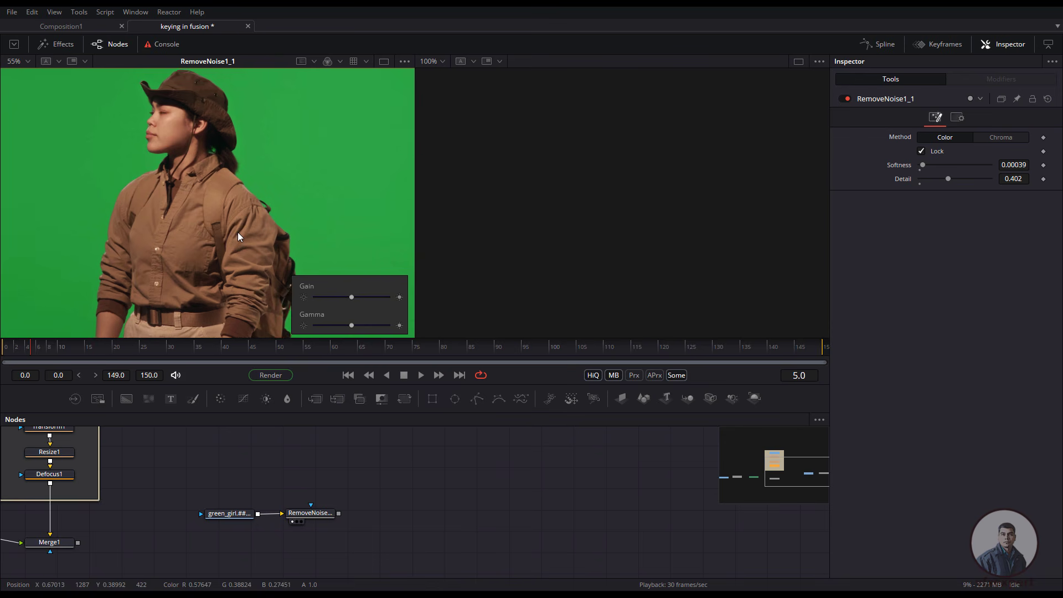
pyautogui.click(228, 348)
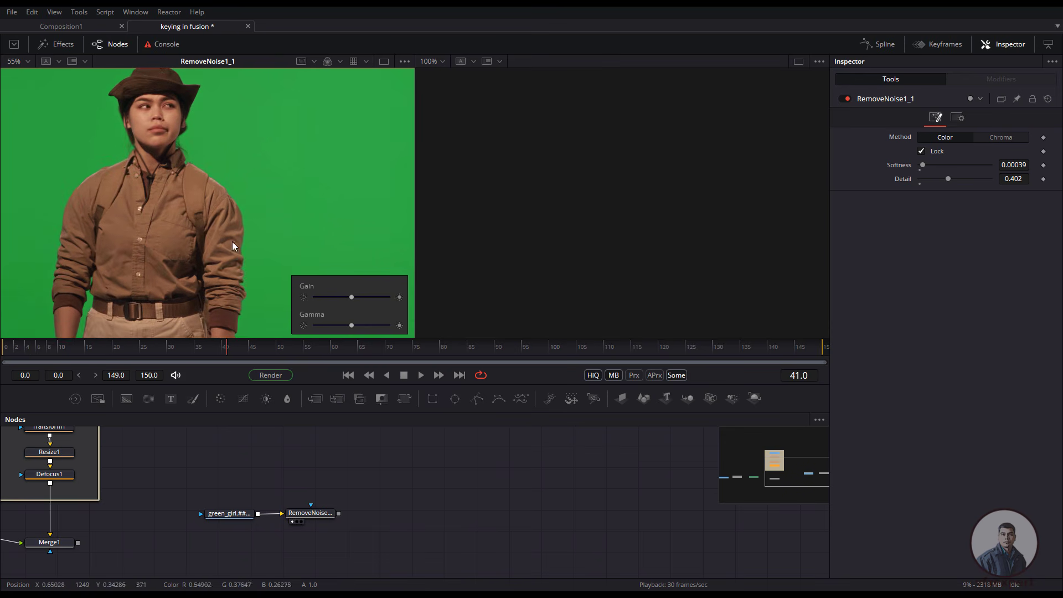
pyautogui.scroll(-2, 251, 247)
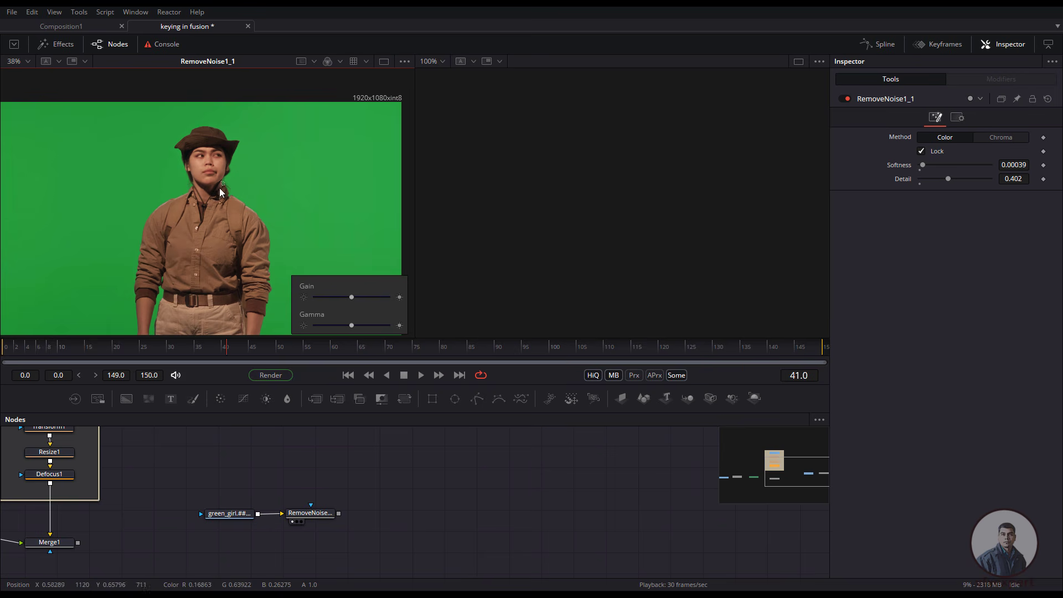
pyautogui.moveTo(217, 209); pyautogui.dragTo(209, 198)
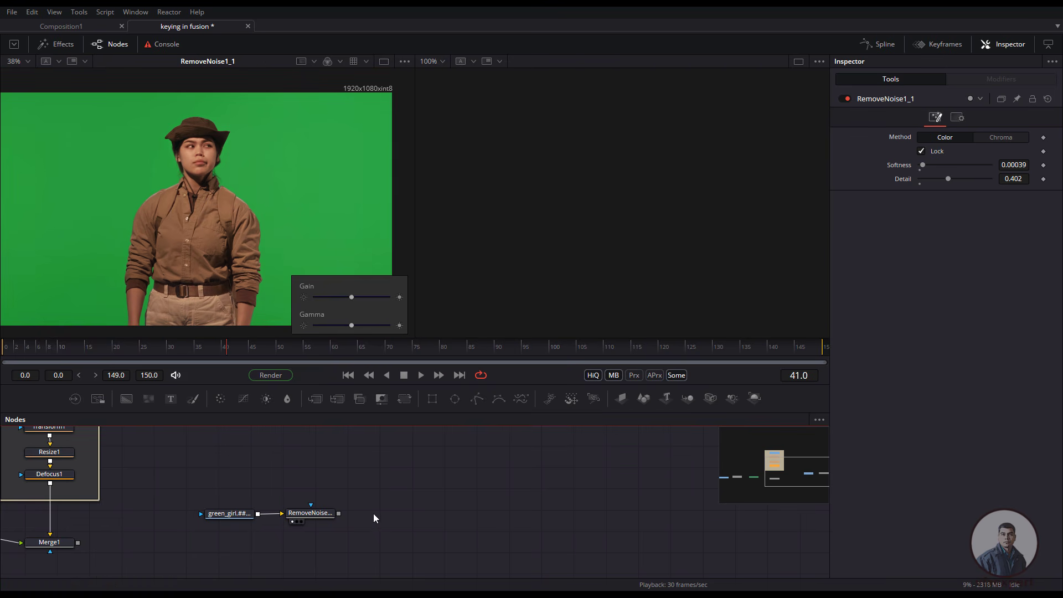
# Step: Add a Clean Plate node, connect it after RemoveNoise1_1 and display it in the viewer
pyautogui.moveTo(372, 511); pyautogui.dragTo(356, 496)
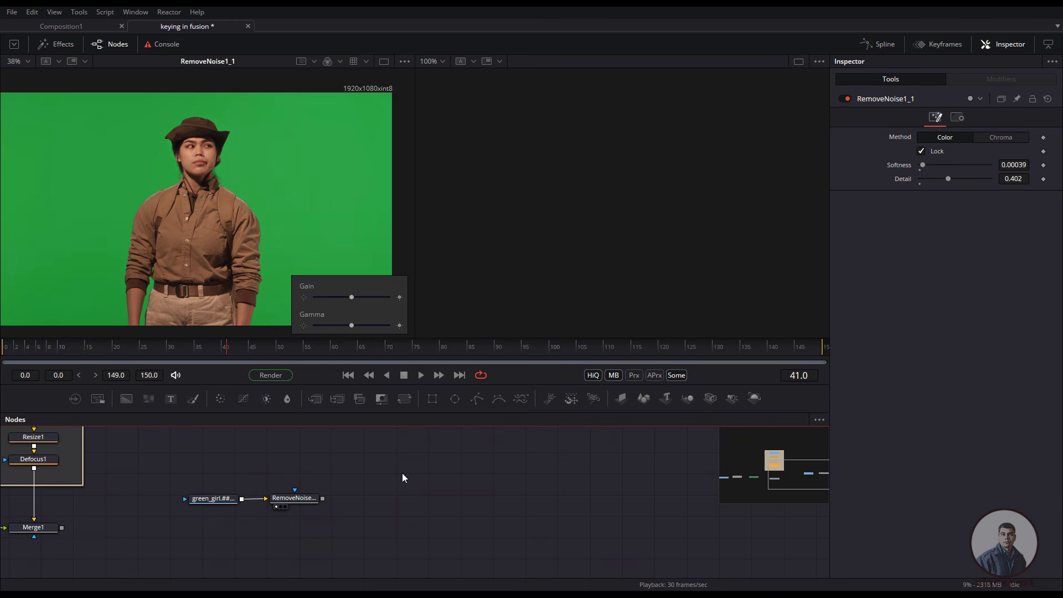
pyautogui.hotkey('shift', 'space')
pyautogui.write('Mergeclean')
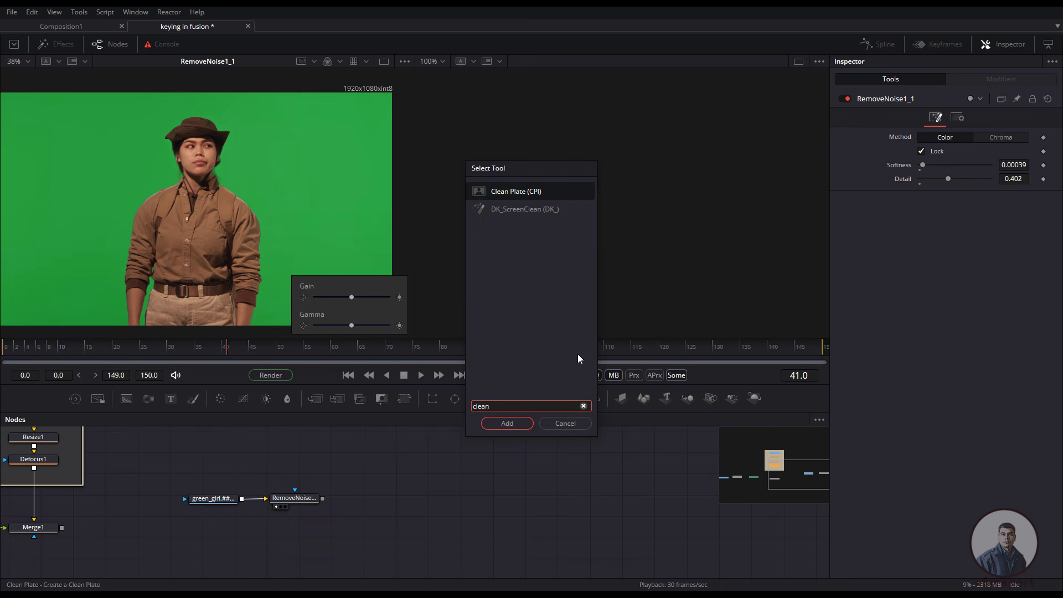
pyautogui.press('Return')
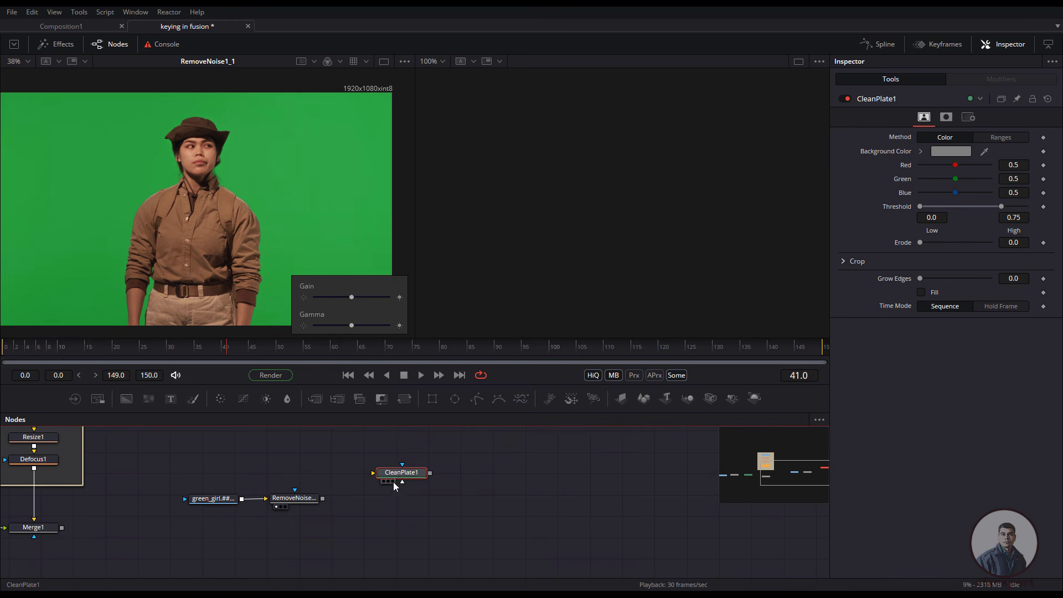
pyautogui.moveTo(393, 475); pyautogui.dragTo(250, 145)
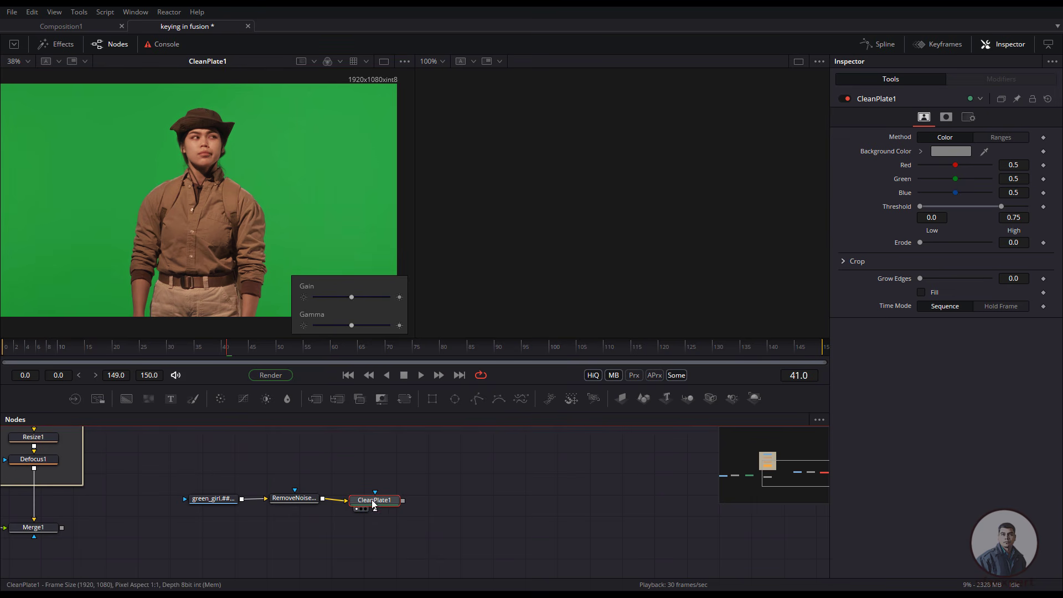
pyautogui.moveTo(374, 500); pyautogui.dragTo(375, 495)
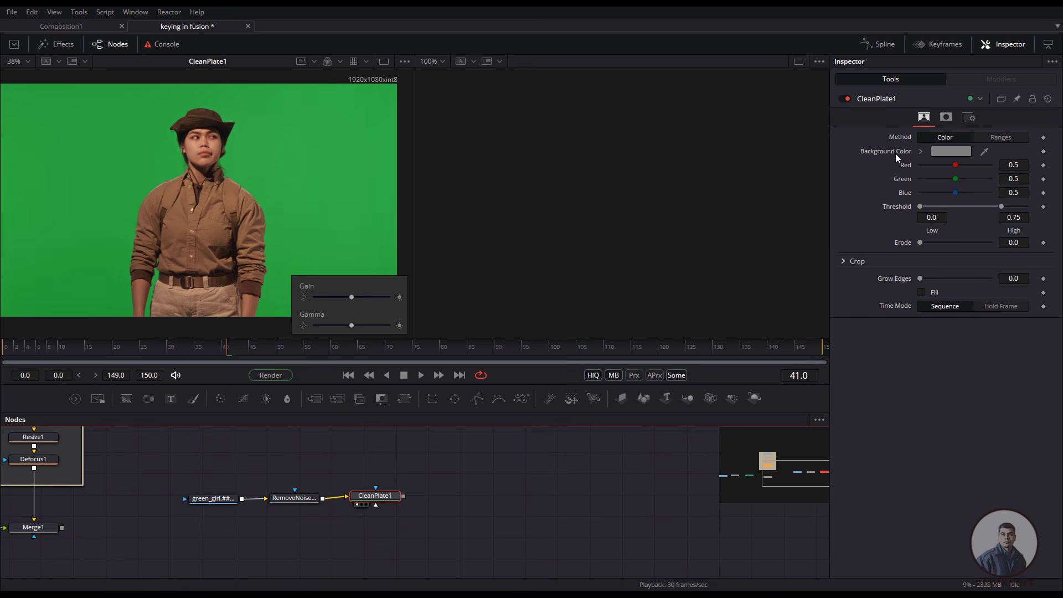
# Step: Sample the green screen beside the woman as CleanPlate1's Background Color
pyautogui.click(278, 151)
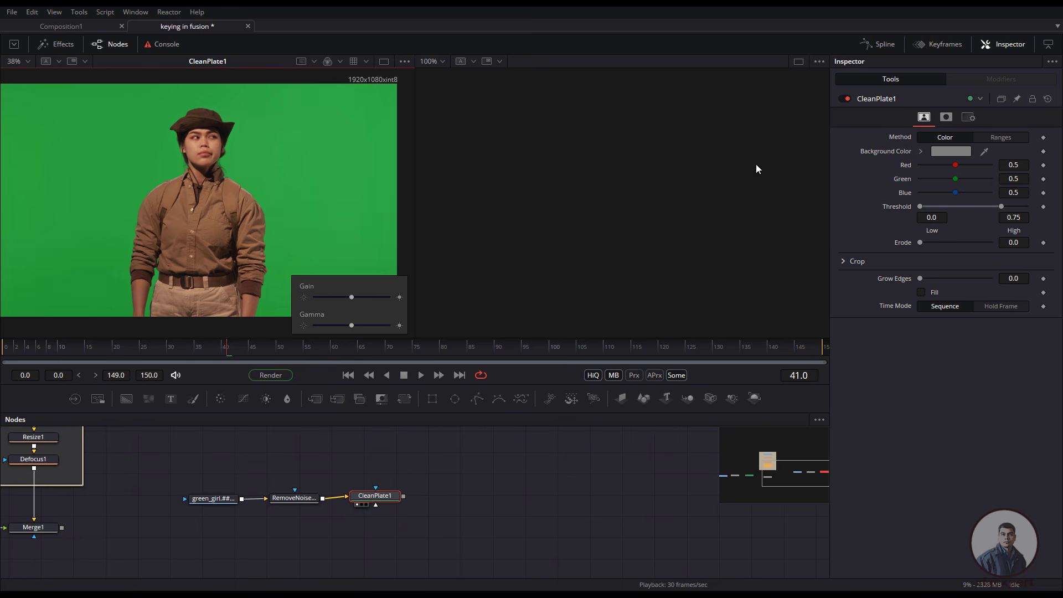
pyautogui.click(985, 151)
pyautogui.moveTo(985, 151); pyautogui.dragTo(323, 221)
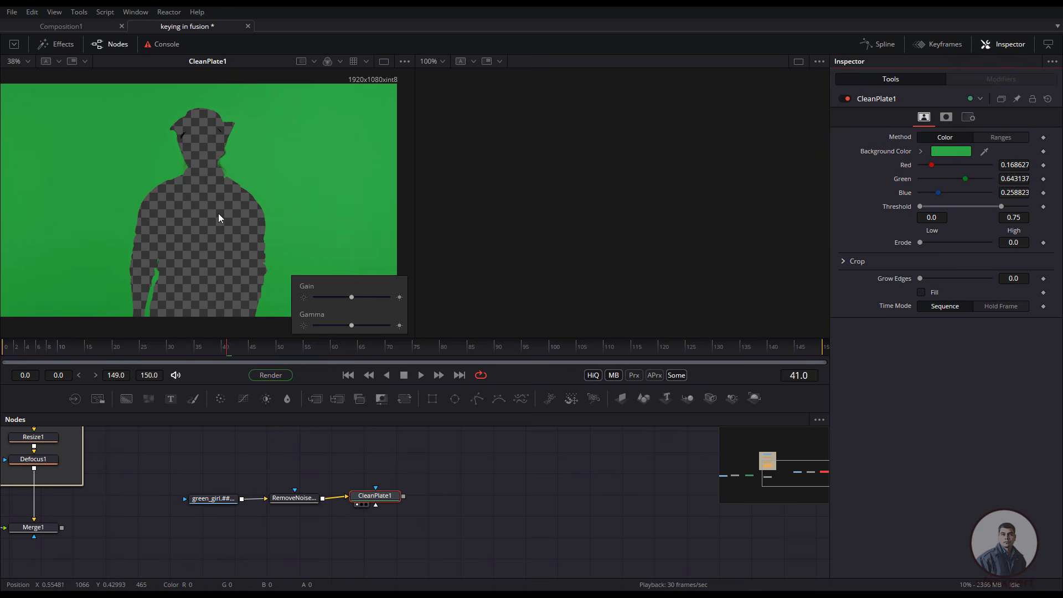
pyautogui.moveTo(201, 184); pyautogui.dragTo(233, 209)
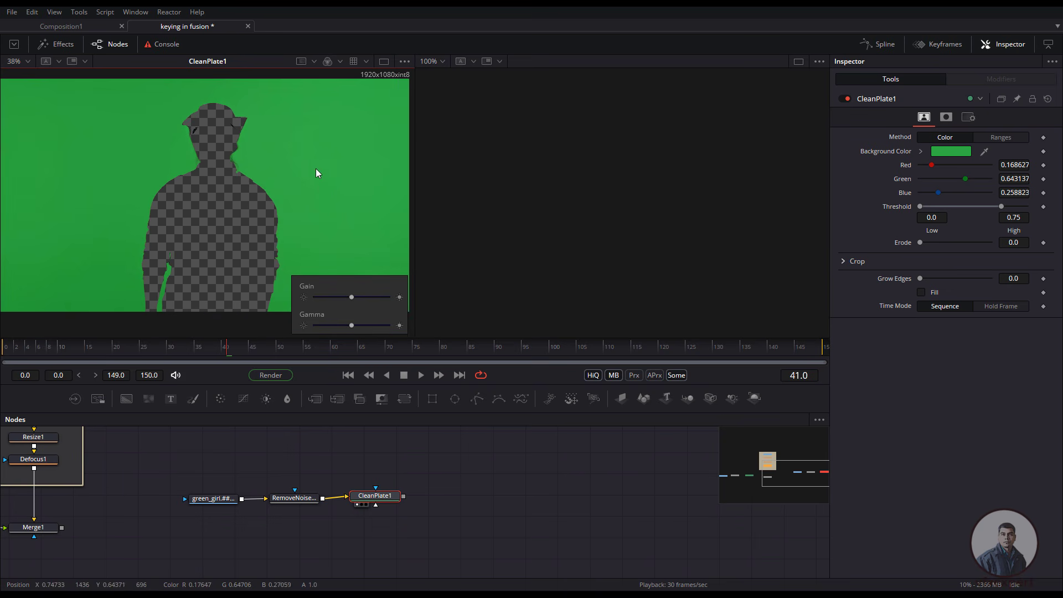
# Step: Examine the dark remnants around the neck and hat, and raise CleanPlate1's low Threshold to 0.039
pyautogui.scroll(2, 261, 170)
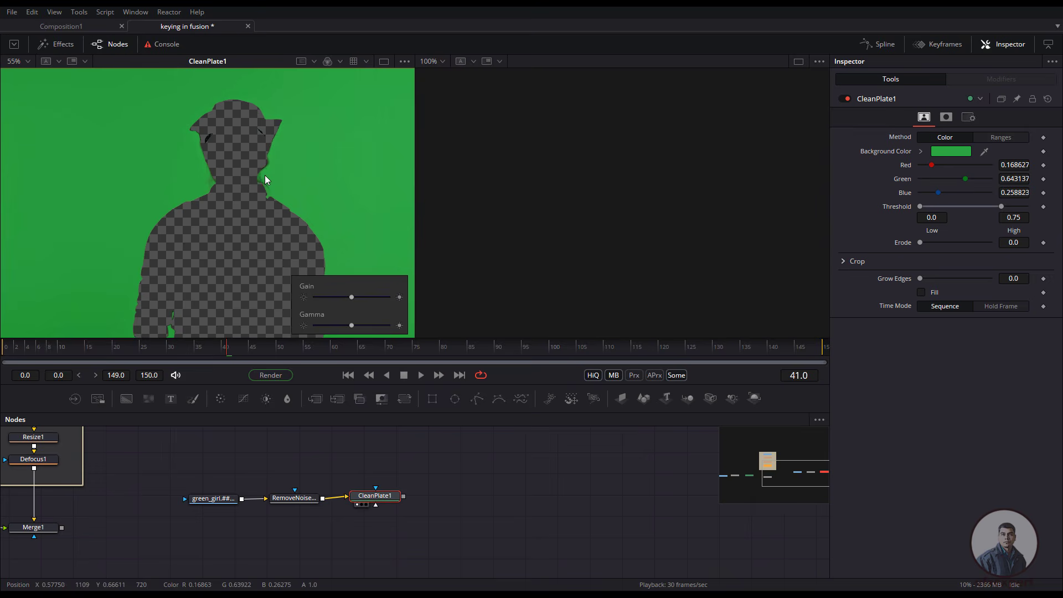
pyautogui.scroll(2, 265, 177)
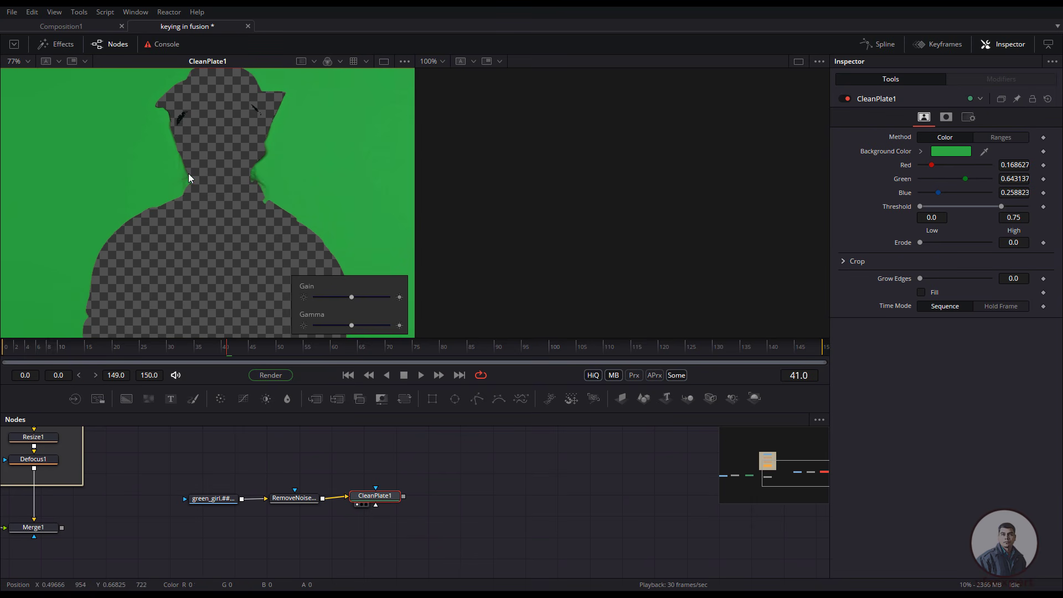
pyautogui.scroll(-2, 311, 188)
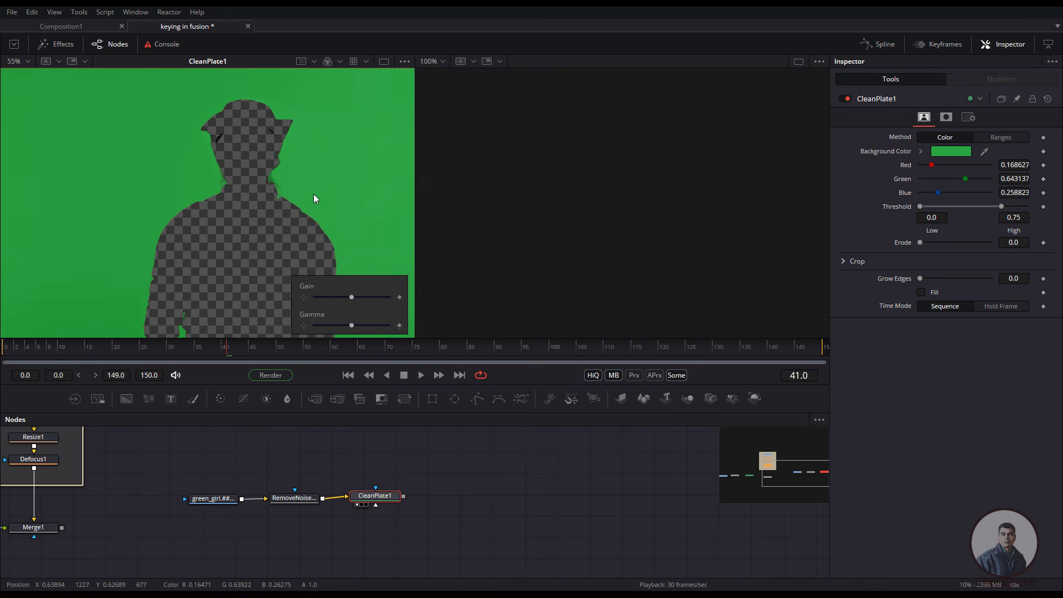
pyautogui.moveTo(290, 181); pyautogui.dragTo(281, 174)
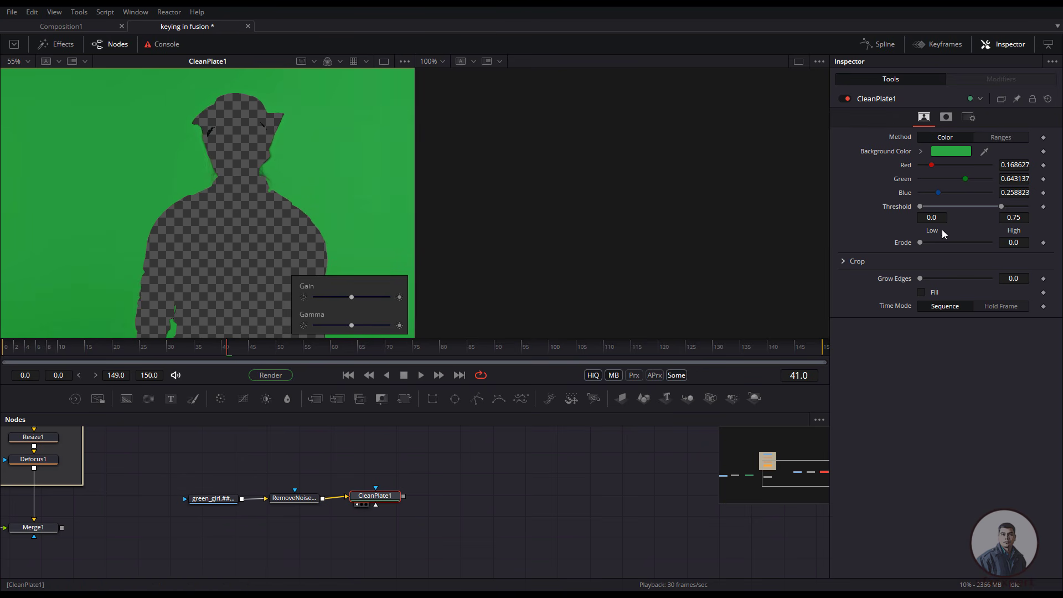
pyautogui.moveTo(921, 208); pyautogui.dragTo(924, 209)
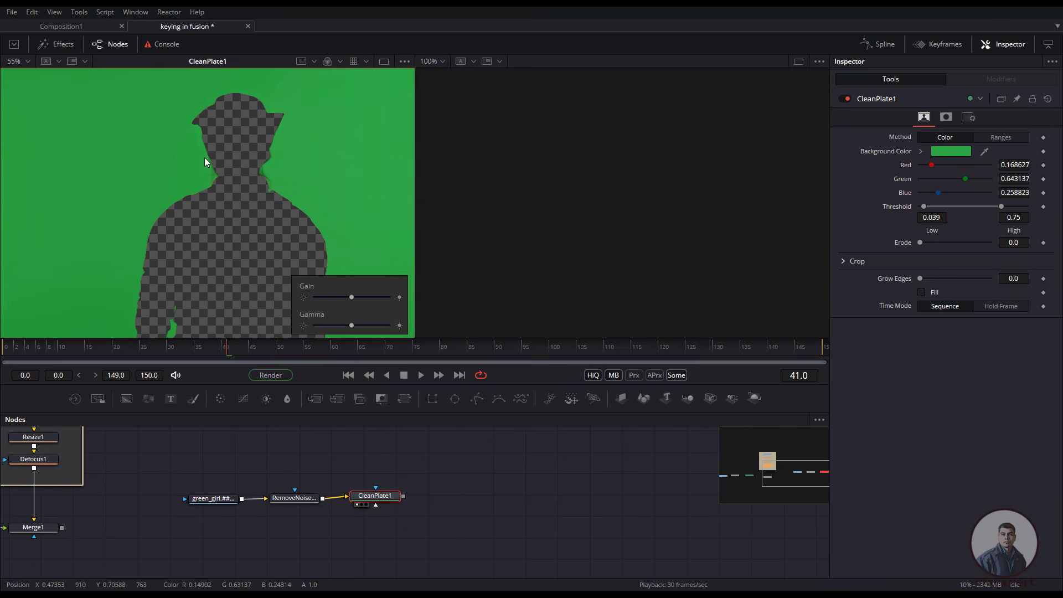
pyautogui.moveTo(226, 163); pyautogui.dragTo(188, 203)
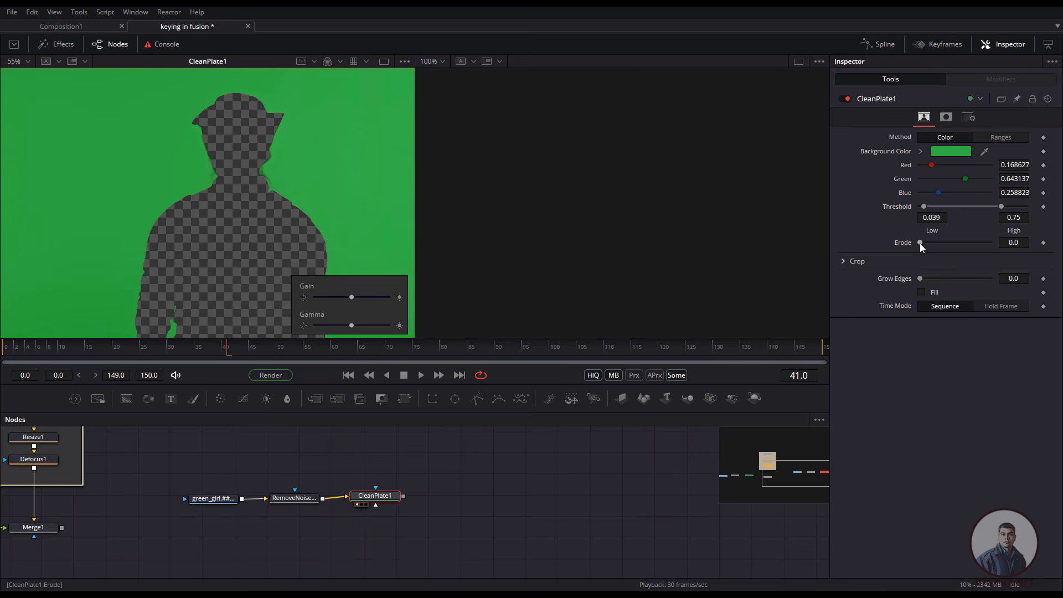
# Step: Try Erode at 0.00669 and Grow Edges at 0.0315 on CleanPlate1, then reset Grow Edges to 0 and lower Erode to 0.00571
pyautogui.moveTo(920, 243); pyautogui.dragTo(938, 243)
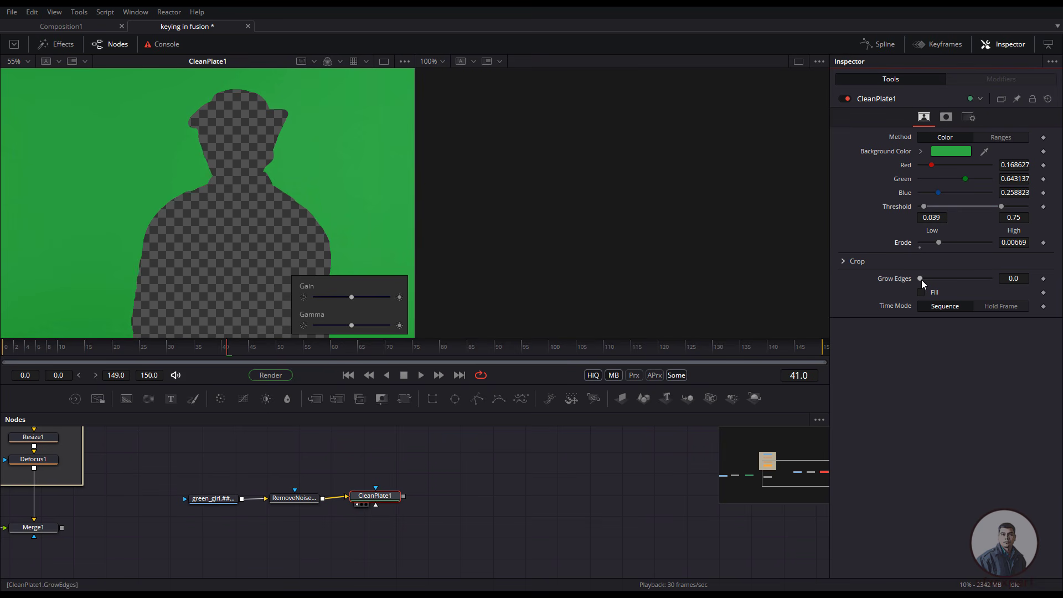
pyautogui.moveTo(922, 280); pyautogui.dragTo(932, 278)
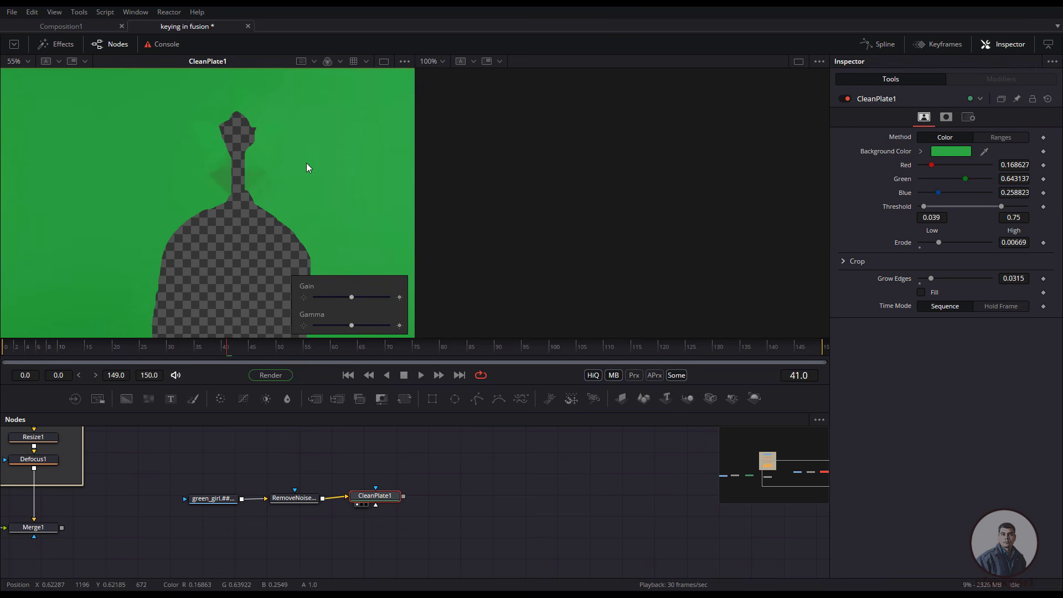
pyautogui.click(922, 283)
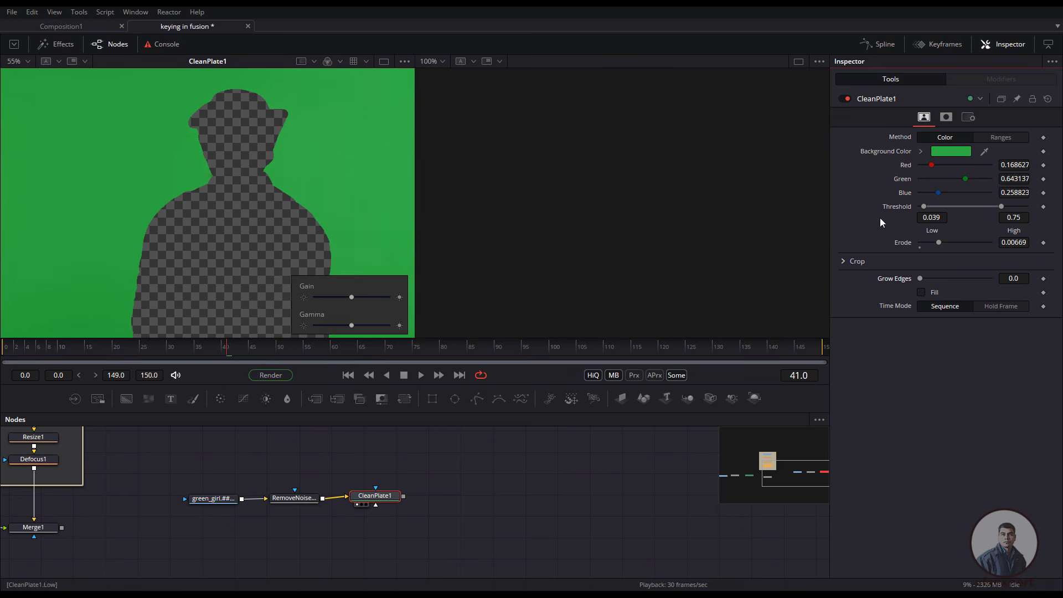
pyautogui.moveTo(940, 243); pyautogui.dragTo(936, 245)
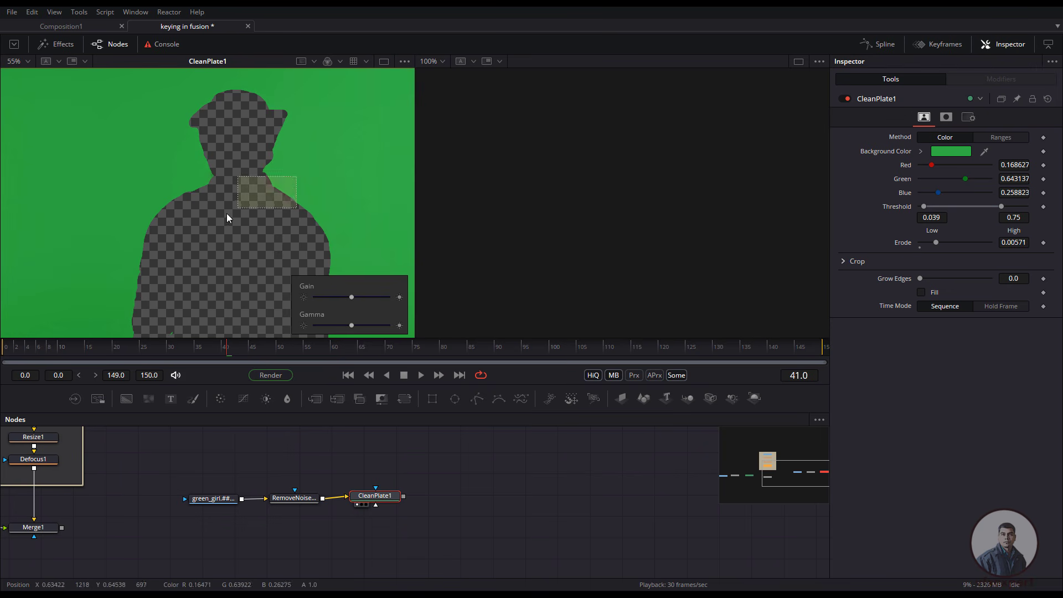
# Step: Set CleanPlate1's Time Mode to Hold Frame at frame 41, turn on Fill and inspect the filled center of the plate
pyautogui.scroll(-1, 235, 222)
pyautogui.scroll(-2, 242, 221)
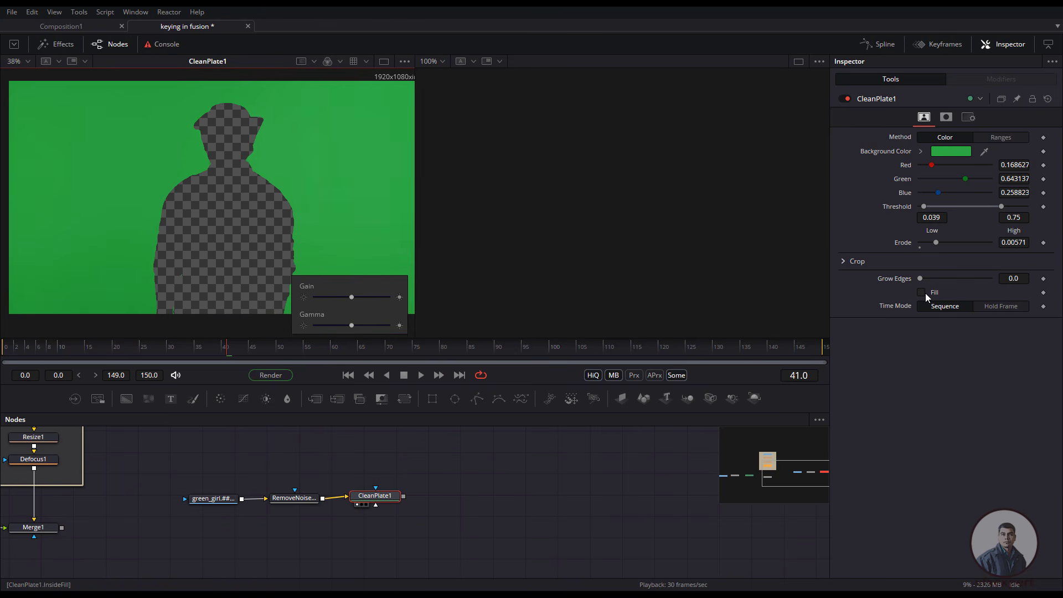
pyautogui.click(998, 306)
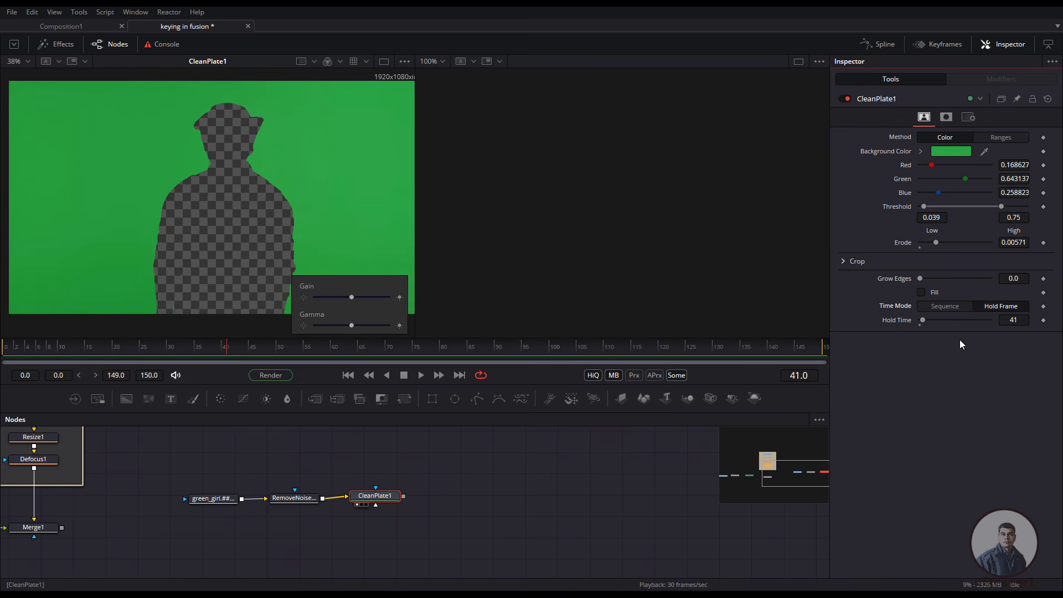
pyautogui.click(922, 293)
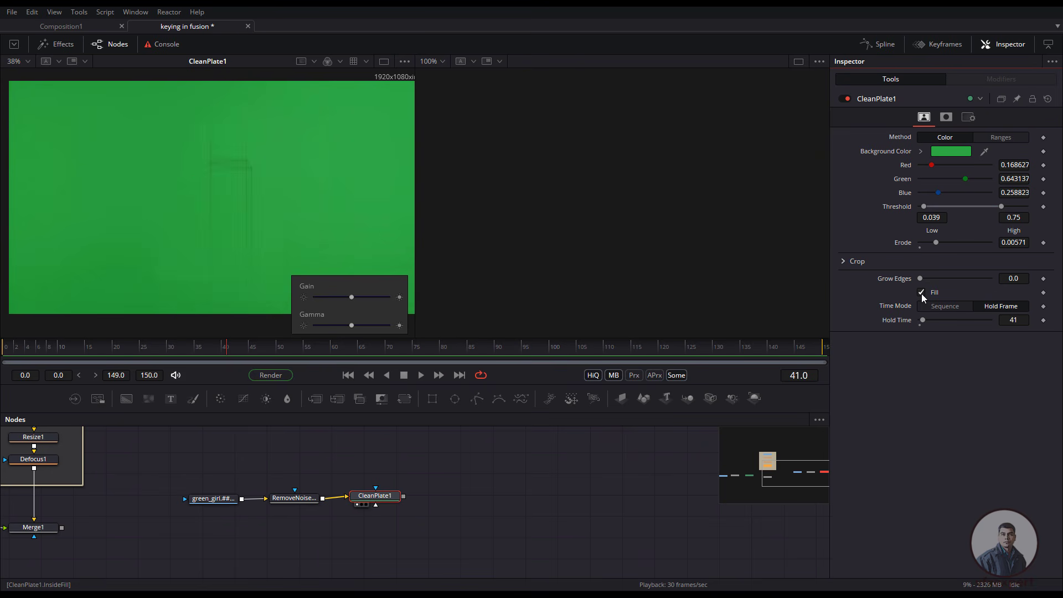
pyautogui.moveTo(263, 157); pyautogui.dragTo(191, 205)
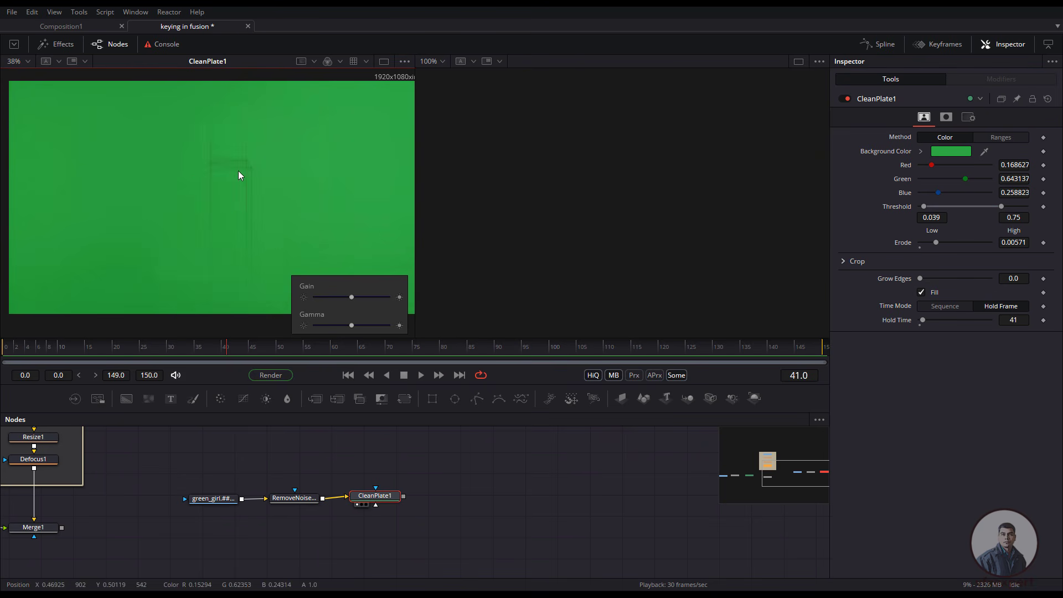
pyautogui.moveTo(238, 170); pyautogui.dragTo(188, 207)
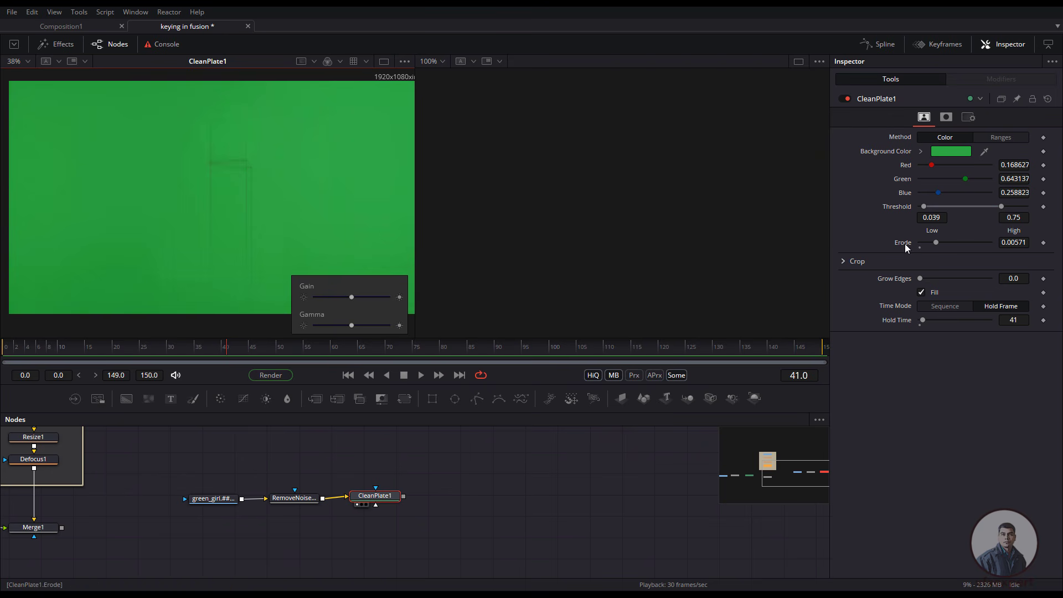
# Step: Try CleanPlate1's Erode at 0.01142, turn off Fill to inspect the silhouette edges, and reset Erode to 0
pyautogui.moveTo(935, 241); pyautogui.dragTo(952, 242)
pyautogui.click(922, 292)
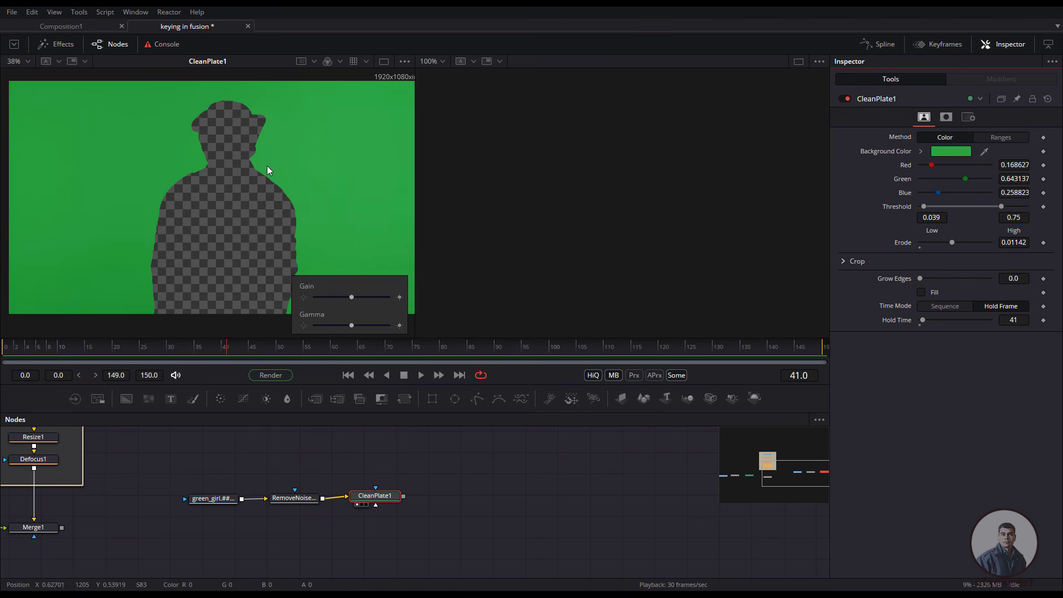
pyautogui.moveTo(319, 186); pyautogui.dragTo(272, 212)
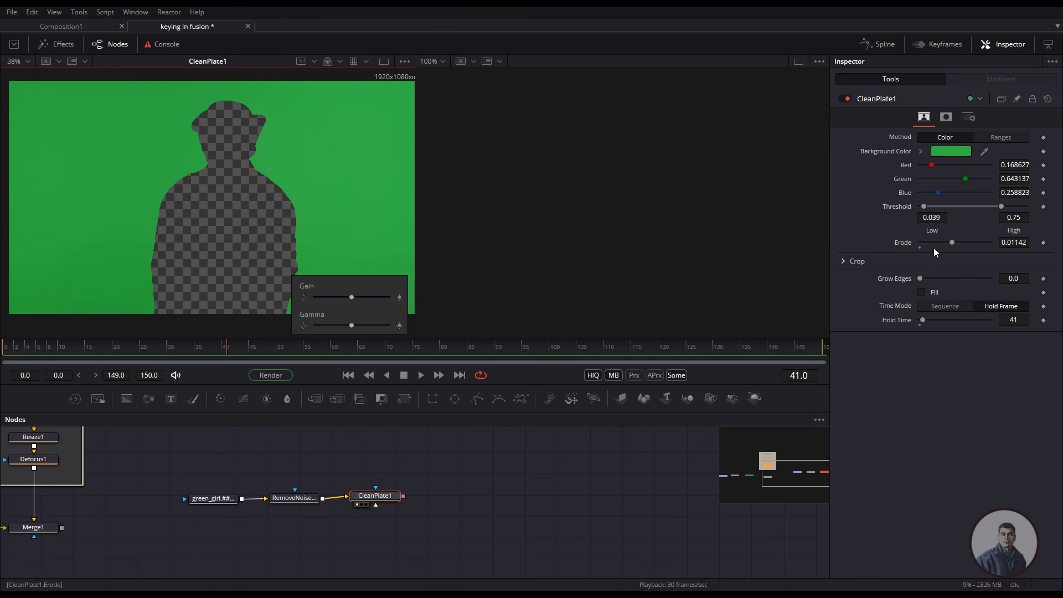
pyautogui.click(920, 248)
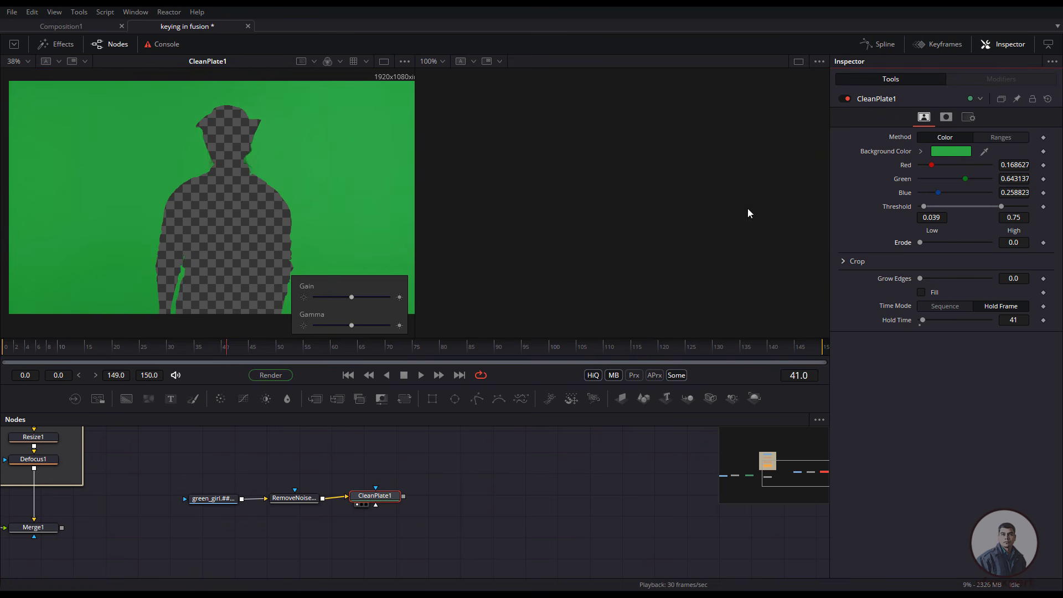
# Step: Turn on CleanPlate1's Fill without erosion to inspect the neck area, and turn it off again
pyautogui.scroll(5, 246, 168)
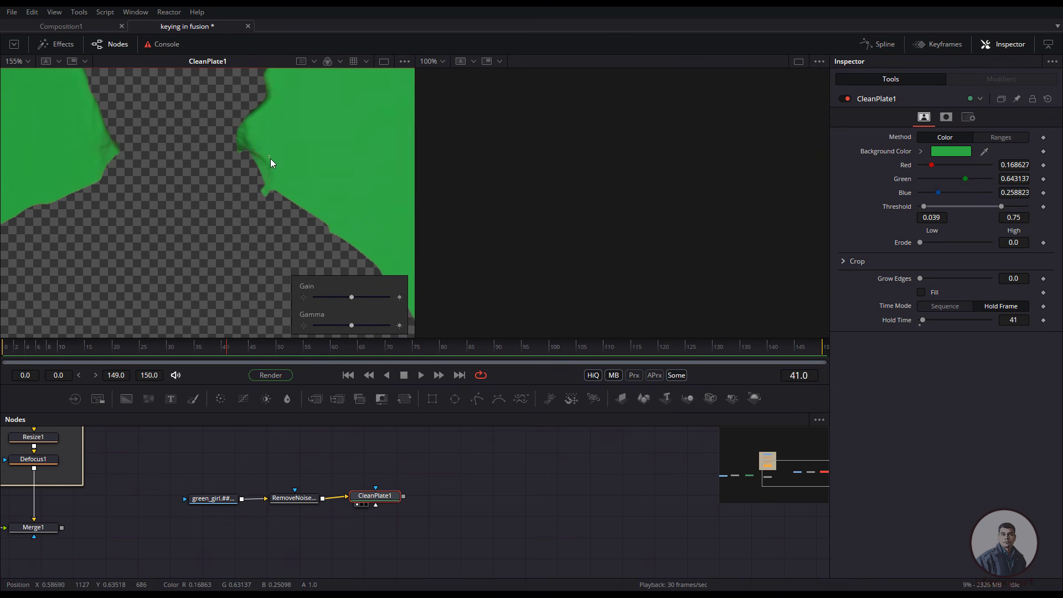
pyautogui.click(922, 292)
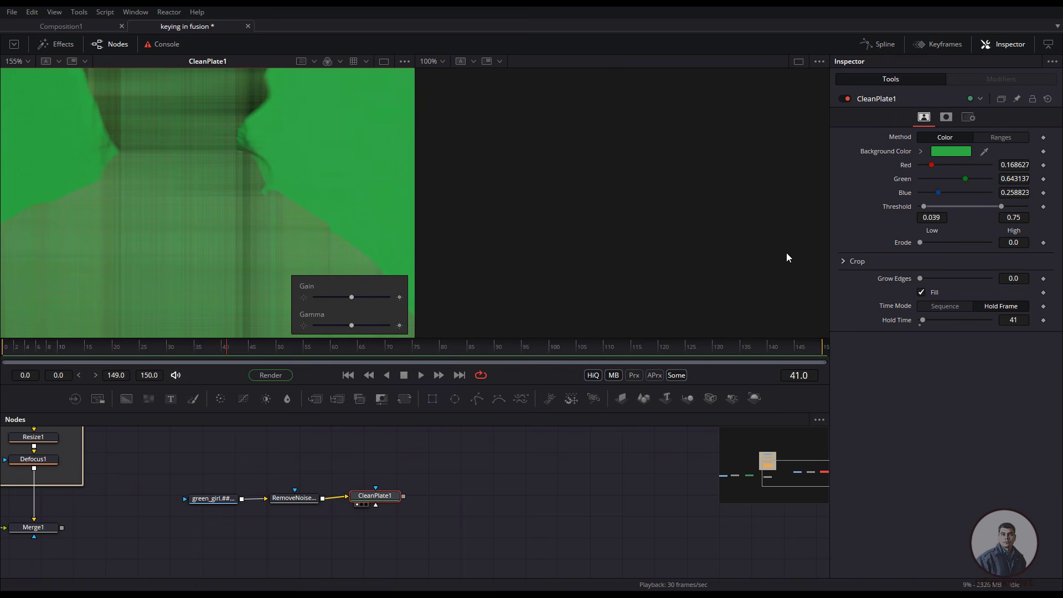
pyautogui.click(921, 292)
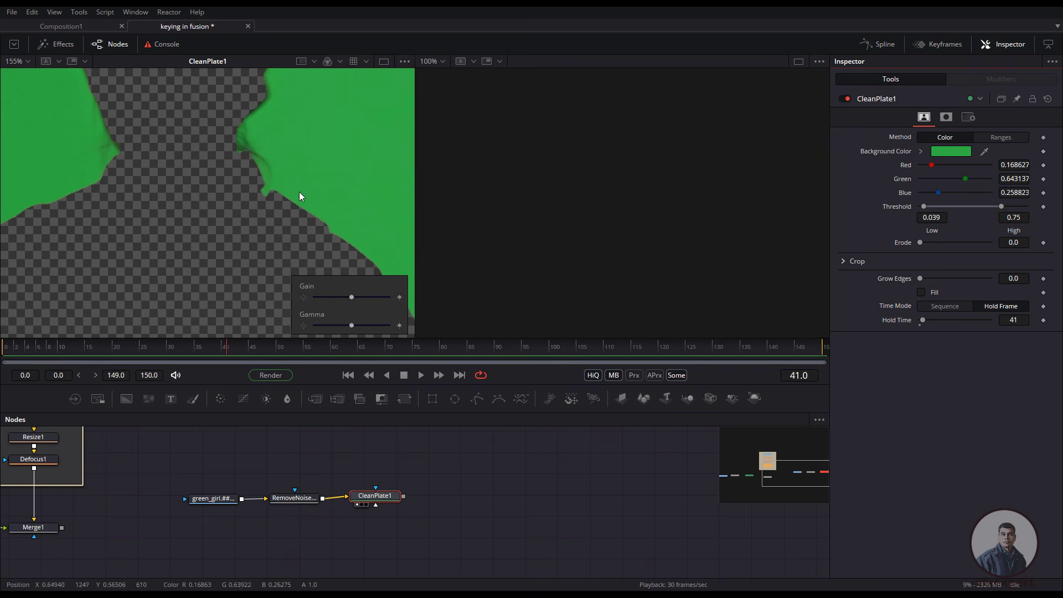
pyautogui.scroll(-4, 299, 196)
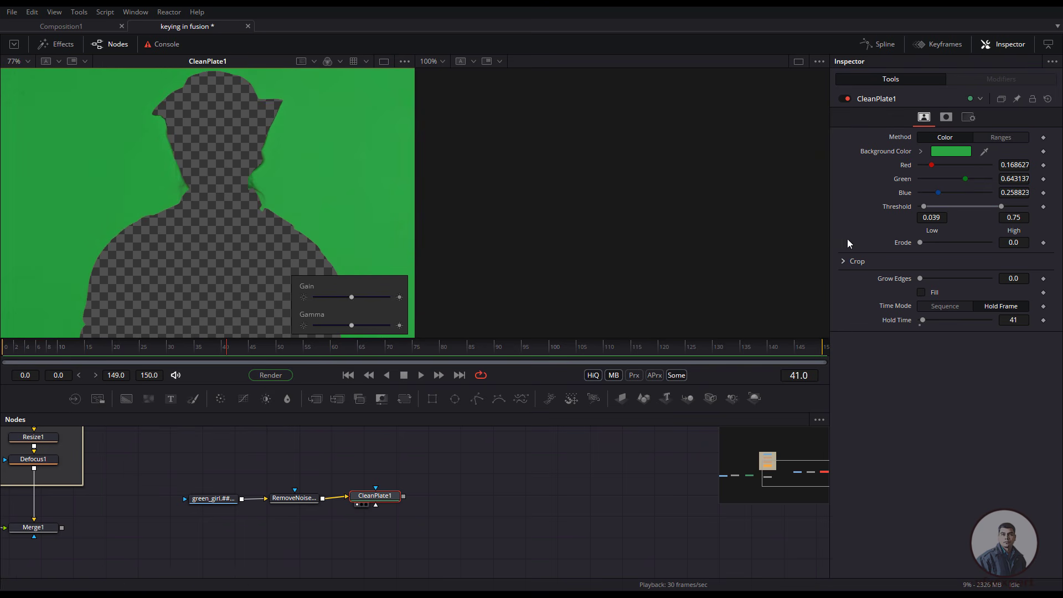
# Step: Raise CleanPlate1's Erode to 0.01201 and turn on Fill to cover the whole silhouette with green
pyautogui.moveTo(920, 242); pyautogui.dragTo(946, 246)
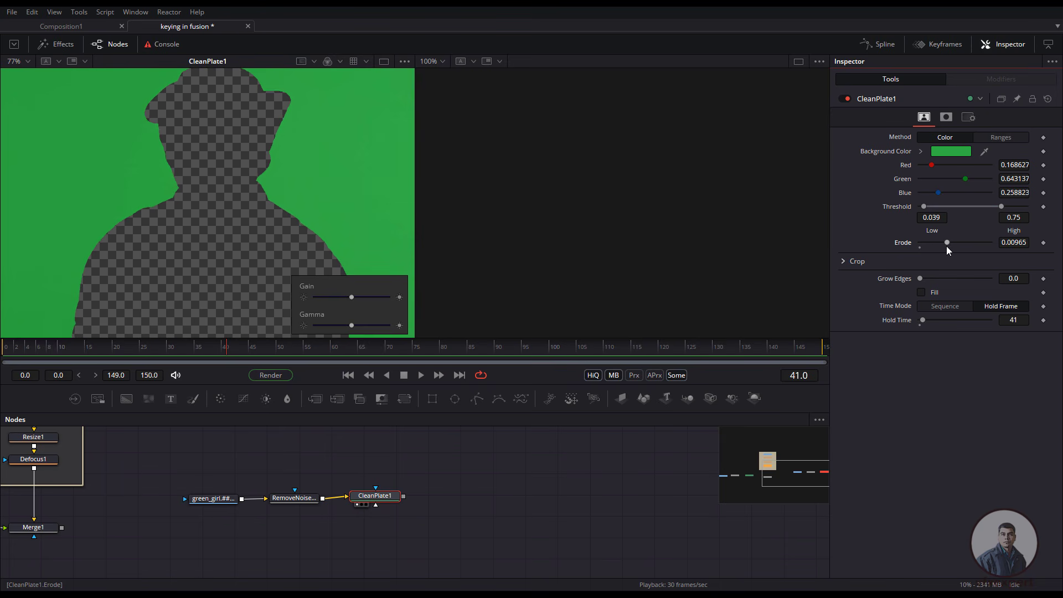
pyautogui.scroll(-2, 328, 224)
pyautogui.moveTo(327, 208); pyautogui.dragTo(302, 176)
pyautogui.click(922, 292)
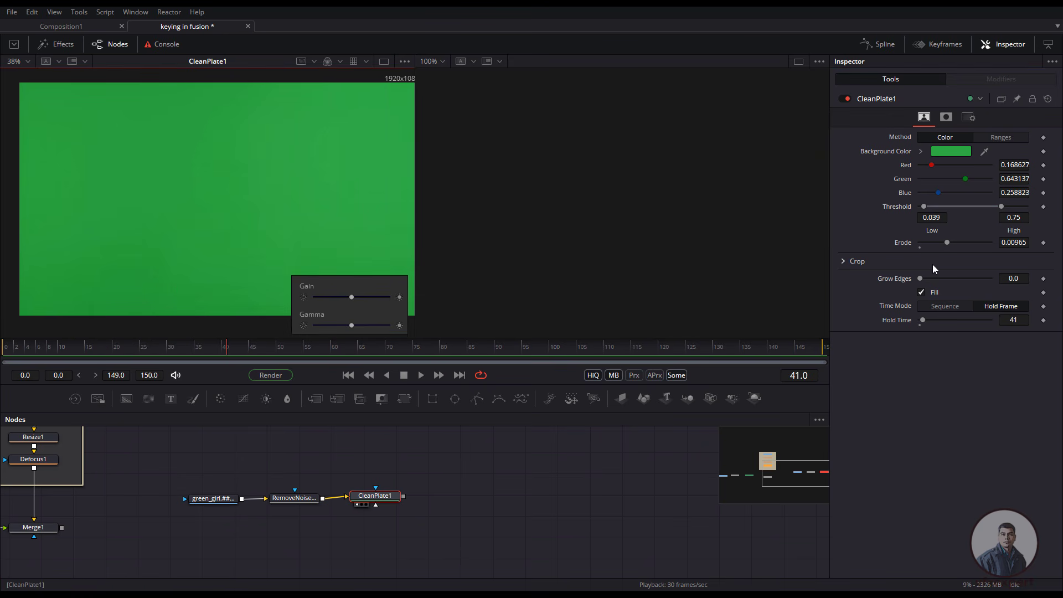
pyautogui.moveTo(948, 245); pyautogui.dragTo(955, 244)
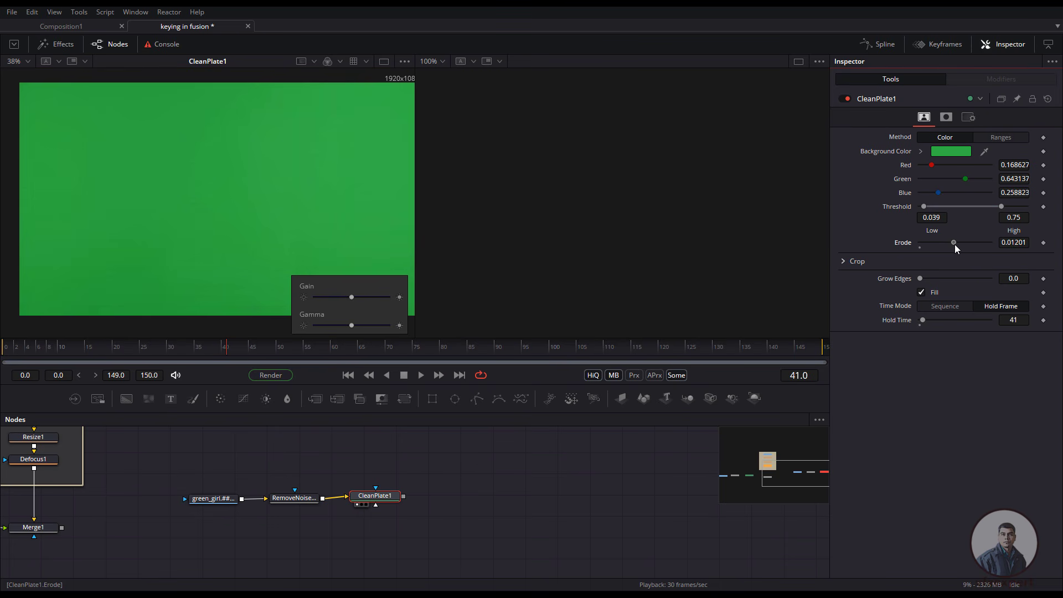
pyautogui.scroll(-2, 192, 261)
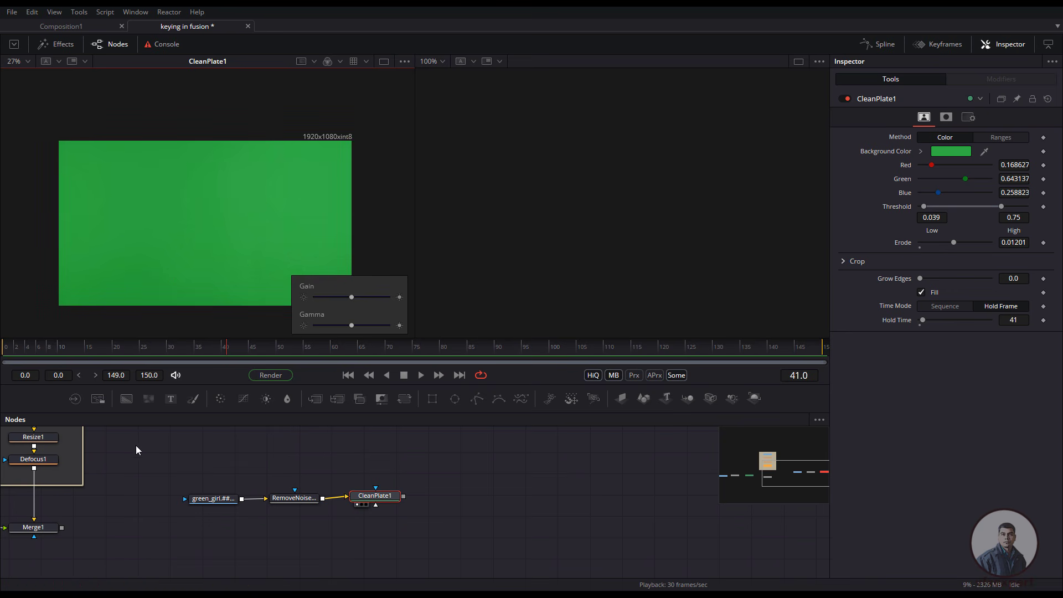
pyautogui.moveTo(231, 261); pyautogui.dragTo(220, 260)
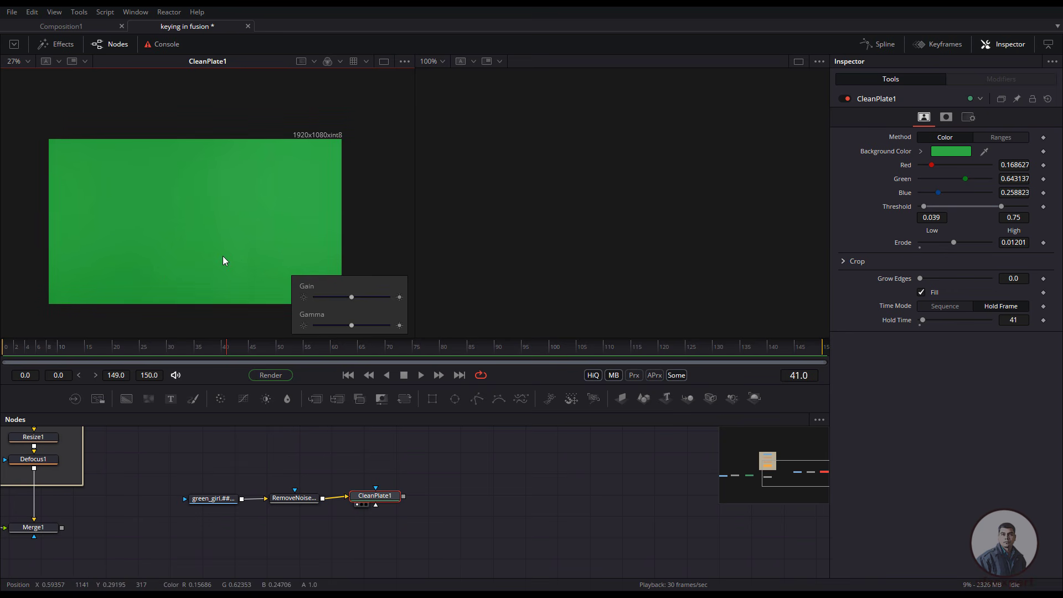
pyautogui.moveTo(262, 193); pyautogui.dragTo(152, 267)
pyautogui.moveTo(187, 221); pyautogui.dragTo(165, 258)
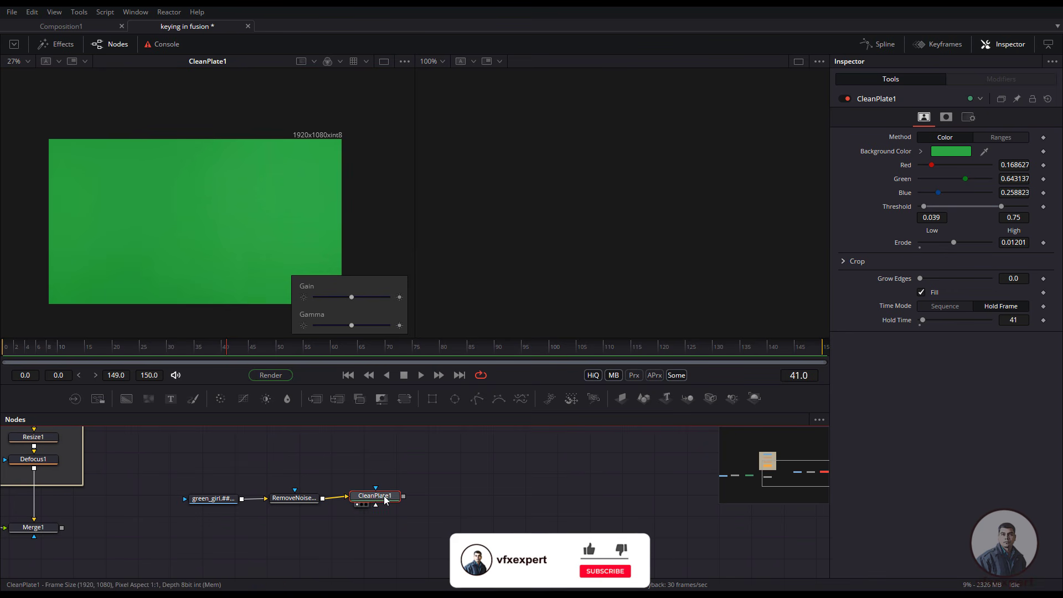
# Step: Add a Blur node after CleanPlate1, view its output and set its Blur Size to 3.1
pyautogui.moveTo(383, 496); pyautogui.dragTo(384, 497)
pyautogui.click(443, 497)
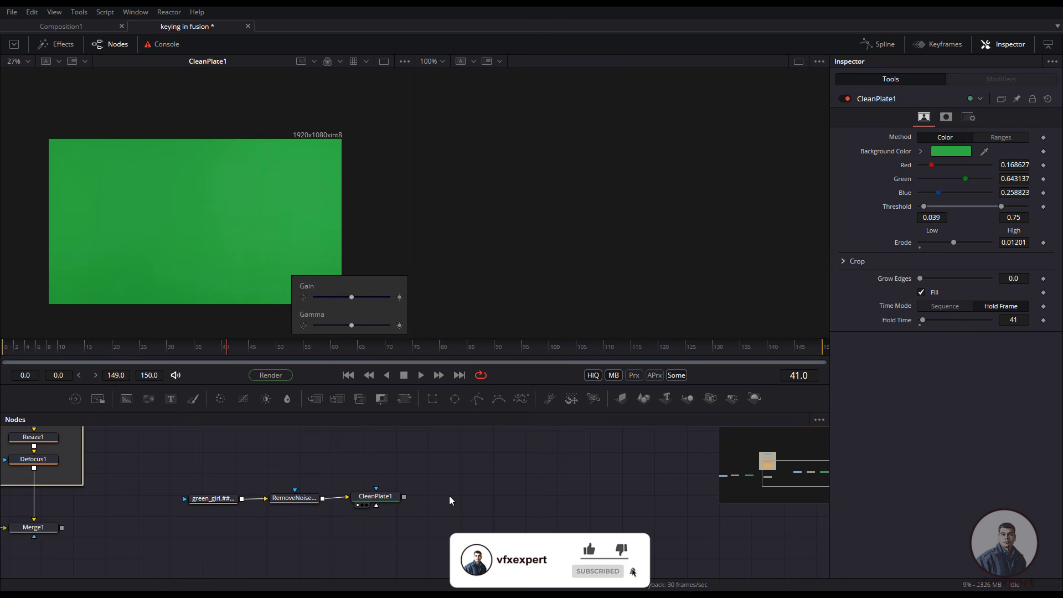
pyautogui.hotkey('shift', 'space')
pyautogui.write('blu')
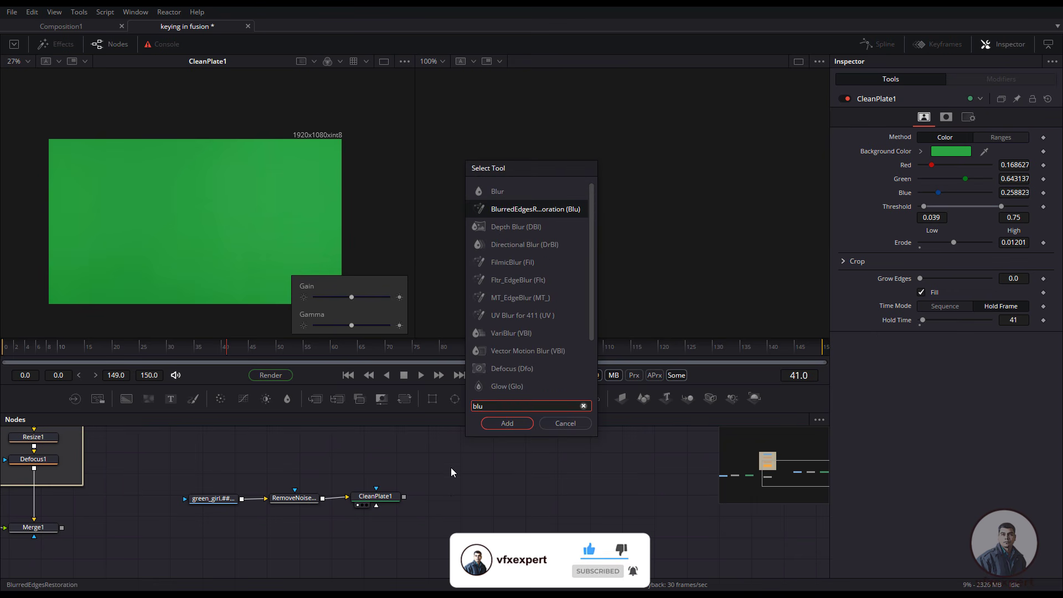
pyautogui.press('Up')
pyautogui.press('Return')
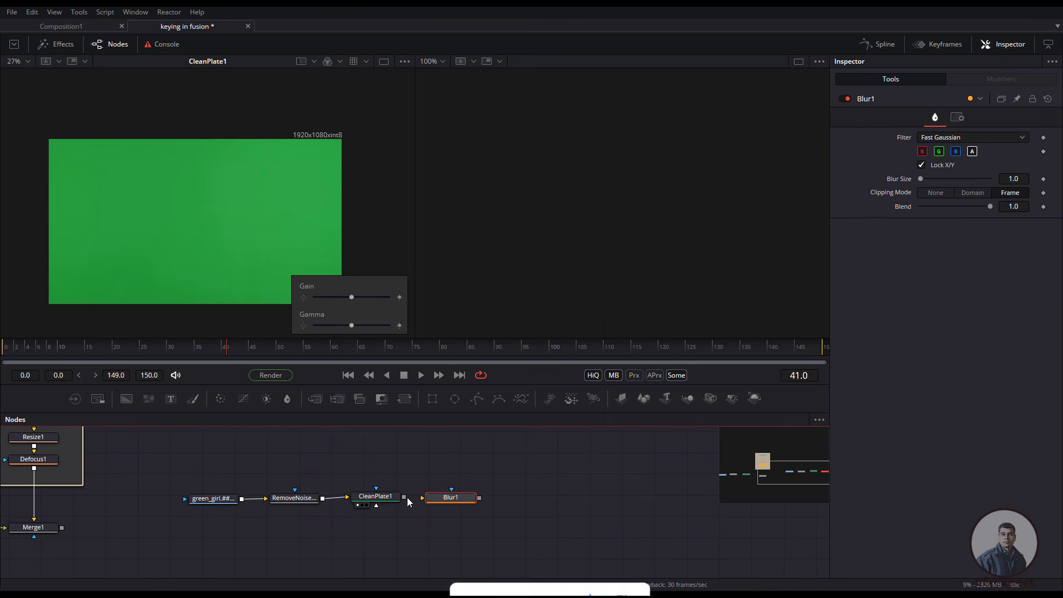
pyautogui.press('1')
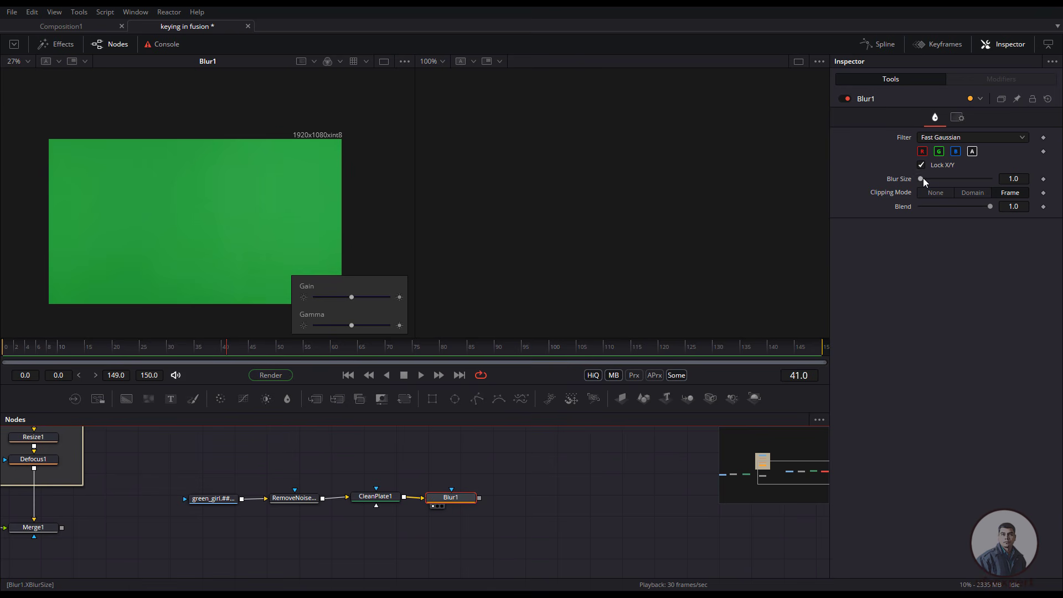
pyautogui.moveTo(922, 180); pyautogui.dragTo(923, 181)
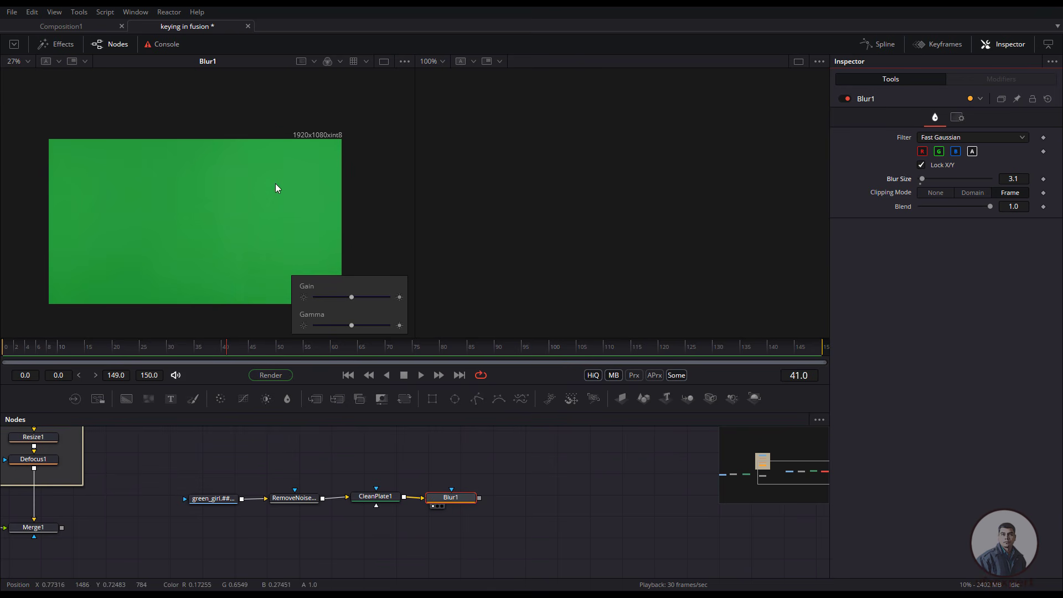
# Step: Move CleanPlate1 and Blur1 above the copied noise-removal node, and view the denoised footage
pyautogui.click(465, 500)
pyautogui.click(490, 475)
pyautogui.moveTo(339, 469); pyautogui.dragTo(410, 463)
pyautogui.click(401, 492)
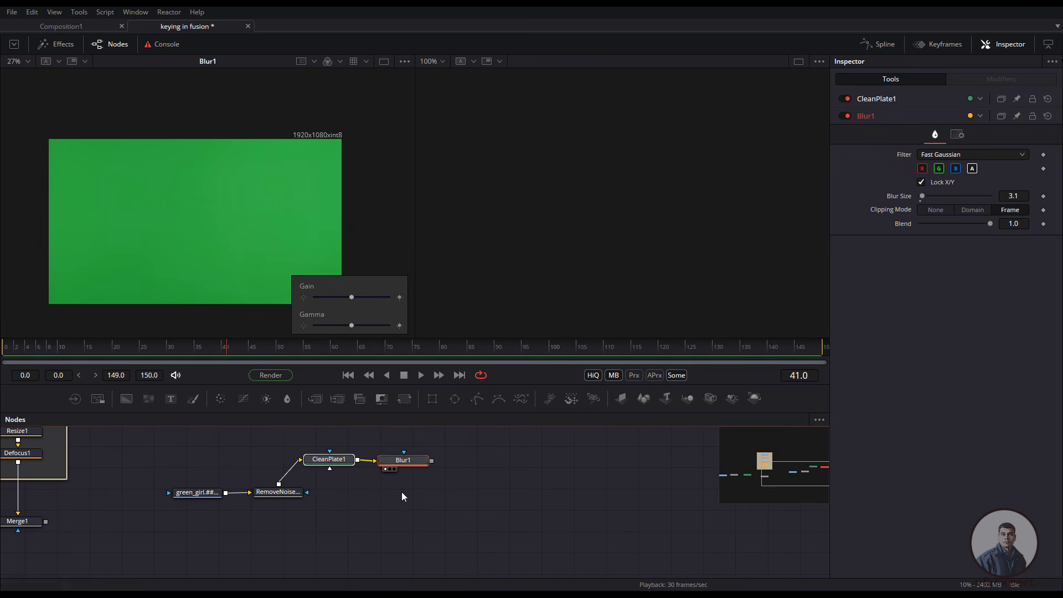
pyautogui.click(260, 500)
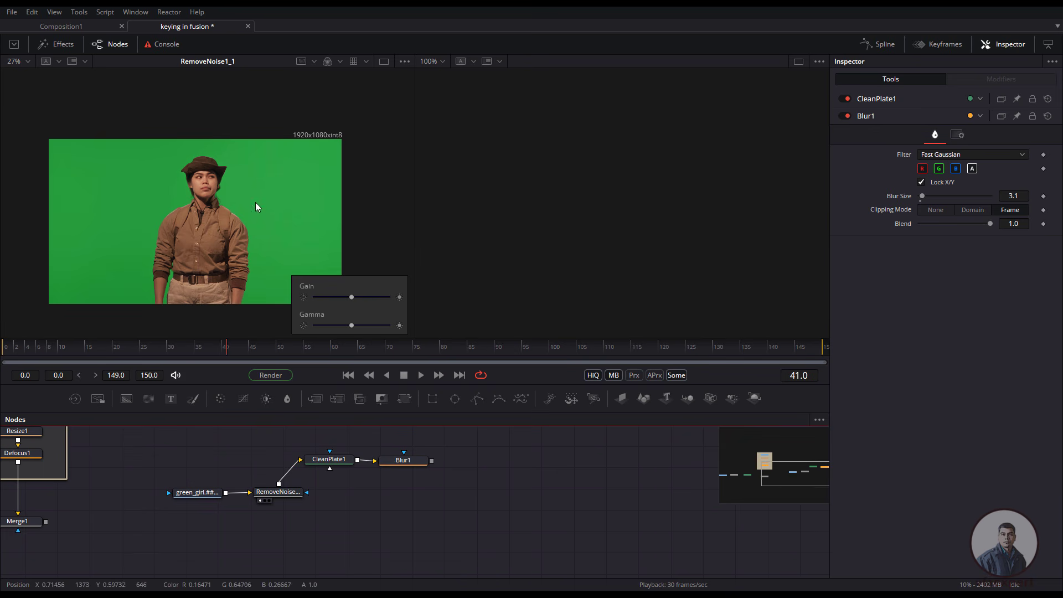
pyautogui.click(414, 463)
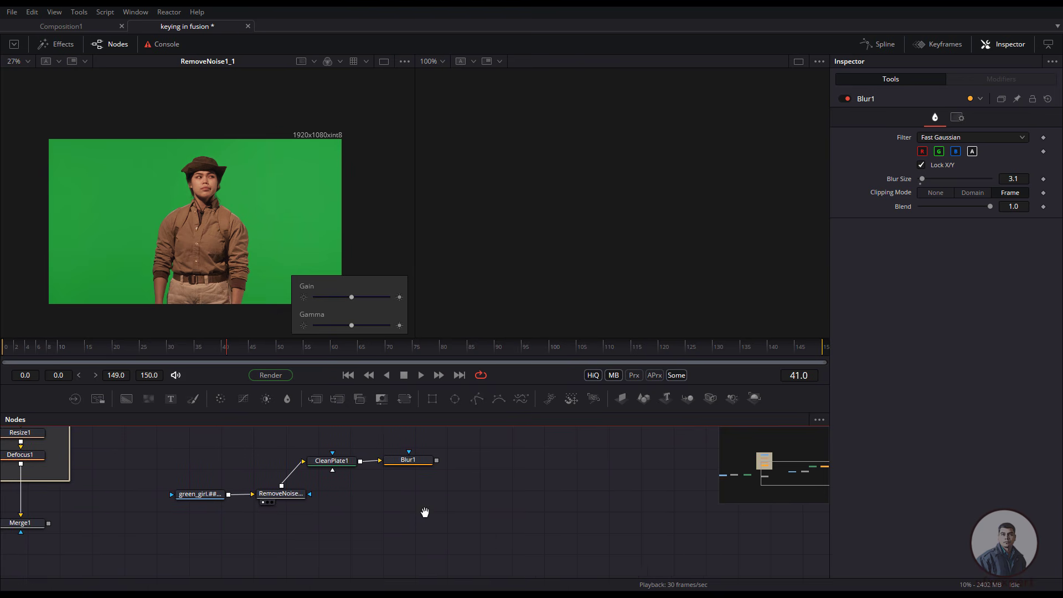
# Step: Add a Delta Keyer node beneath the clean plate branch
pyautogui.hotkey('shift', 'space')
pyautogui.write('Blur')
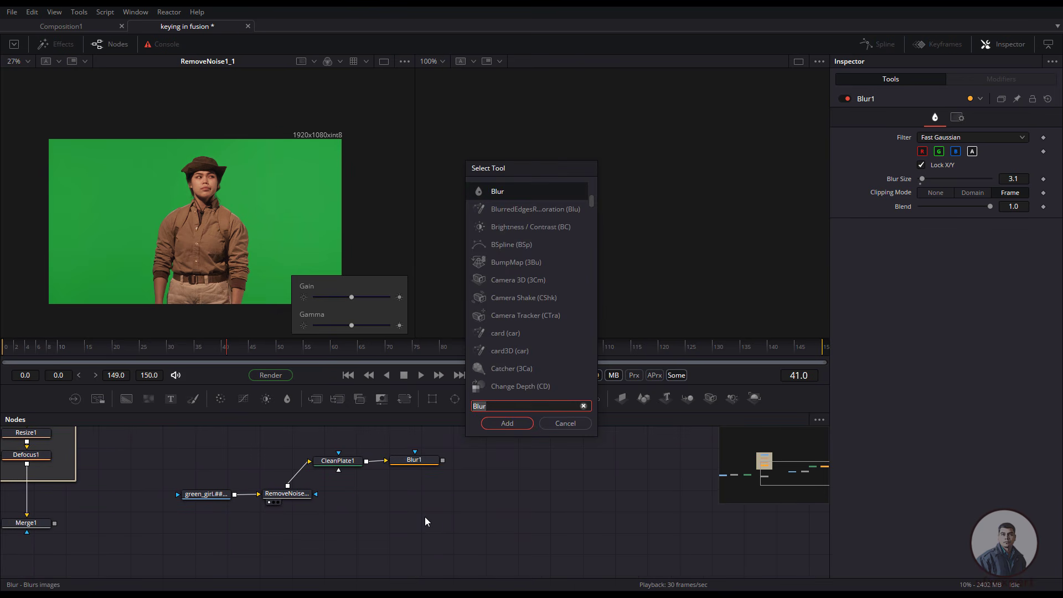
pyautogui.press('BackSpace')
pyautogui.press('BackSpace')
pyautogui.press('BackSpace')
pyautogui.press('BackSpace')
pyautogui.write('del')
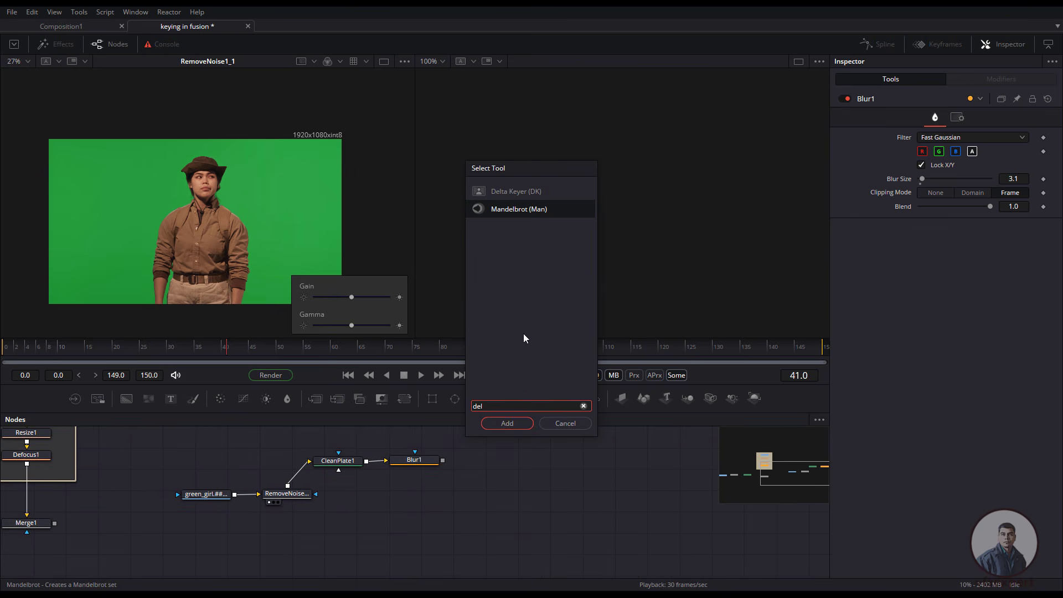
pyautogui.click(534, 193)
pyautogui.click(508, 424)
# Step: Feed the copied noise-removal node into DeltaKeyer2, line up the nodes in a row and view the keyer's output
pyautogui.moveTo(427, 513); pyautogui.dragTo(394, 500)
pyautogui.moveTo(287, 486)
pyautogui.mouseDown()
pyautogui.moveTo(401, 502)
pyautogui.moveTo(290, 503)
pyautogui.mouseUp()
pyautogui.moveTo(223, 502); pyautogui.dragTo(223, 512)
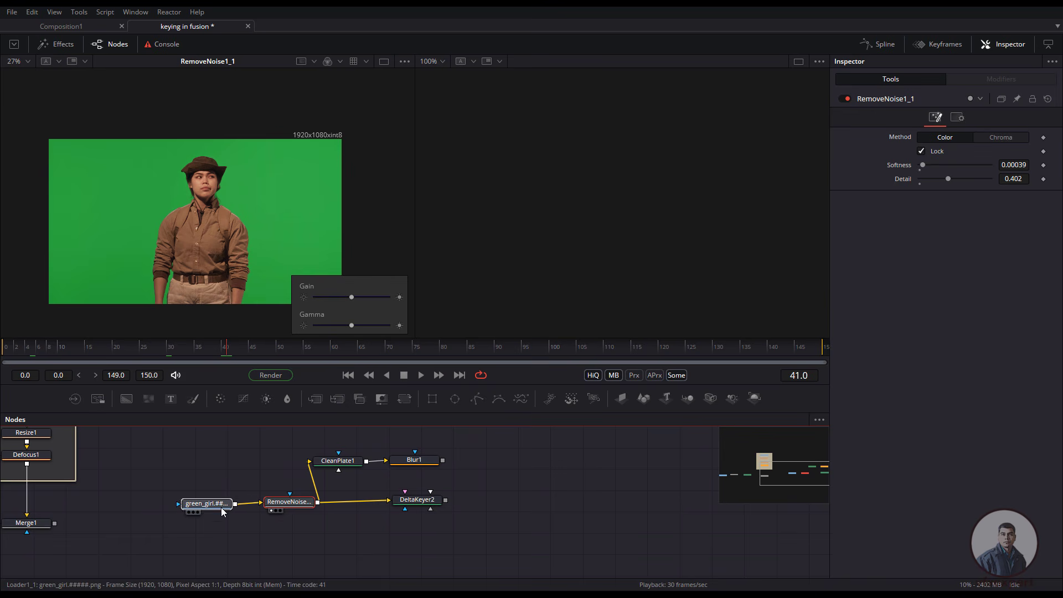
pyautogui.moveTo(418, 503)
pyautogui.mouseDown()
pyautogui.moveTo(411, 510)
pyautogui.moveTo(411, 495)
pyautogui.moveTo(411, 511)
pyautogui.mouseUp()
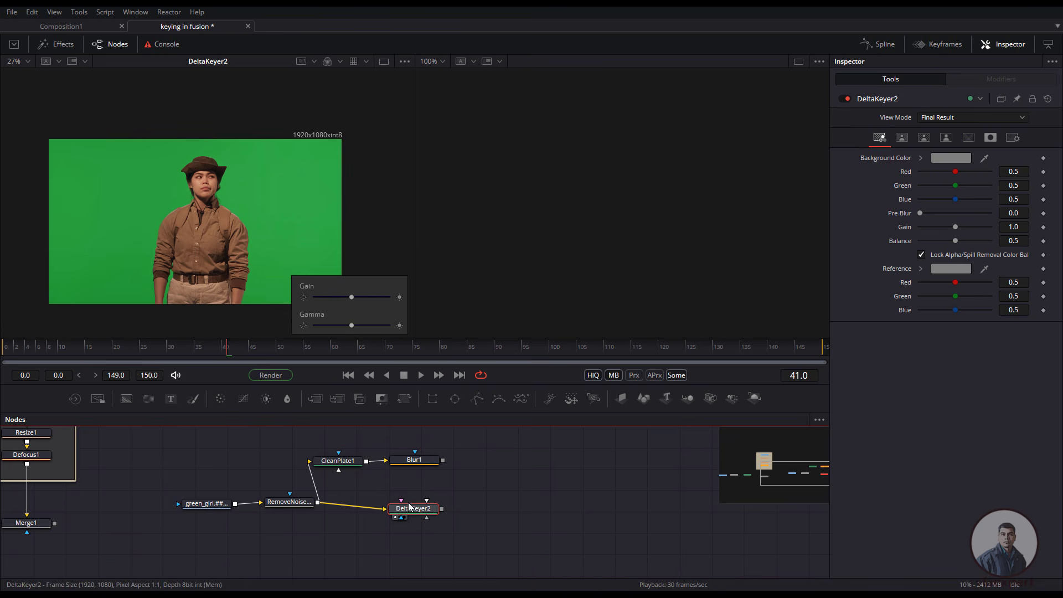
pyautogui.moveTo(414, 509); pyautogui.dragTo(407, 504)
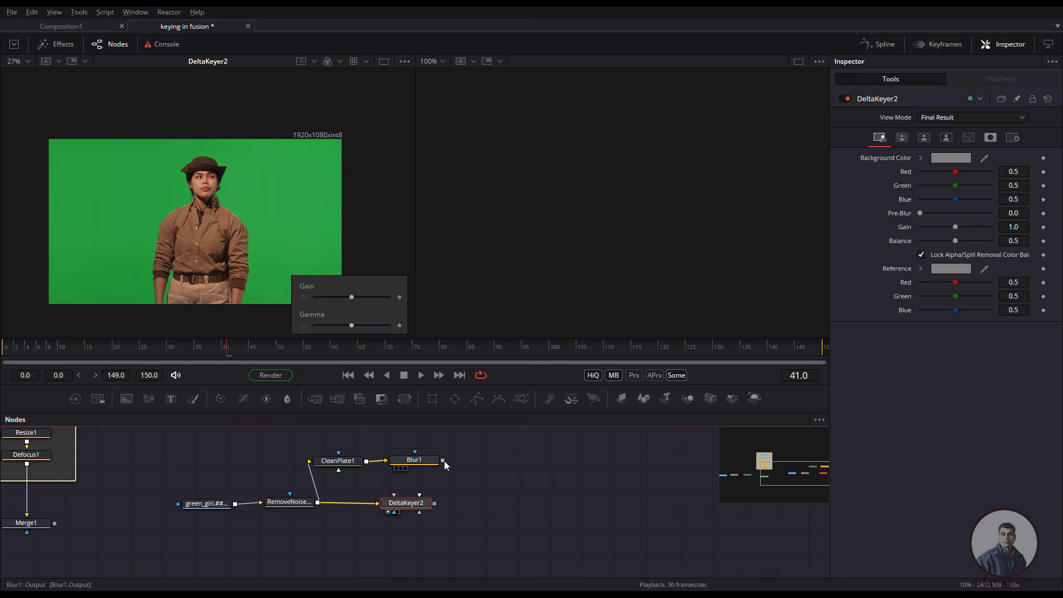
# Step: Connect Blur1's output to the Clean Plate input of DeltaKeyer2
pyautogui.moveTo(443, 460); pyautogui.dragTo(406, 506)
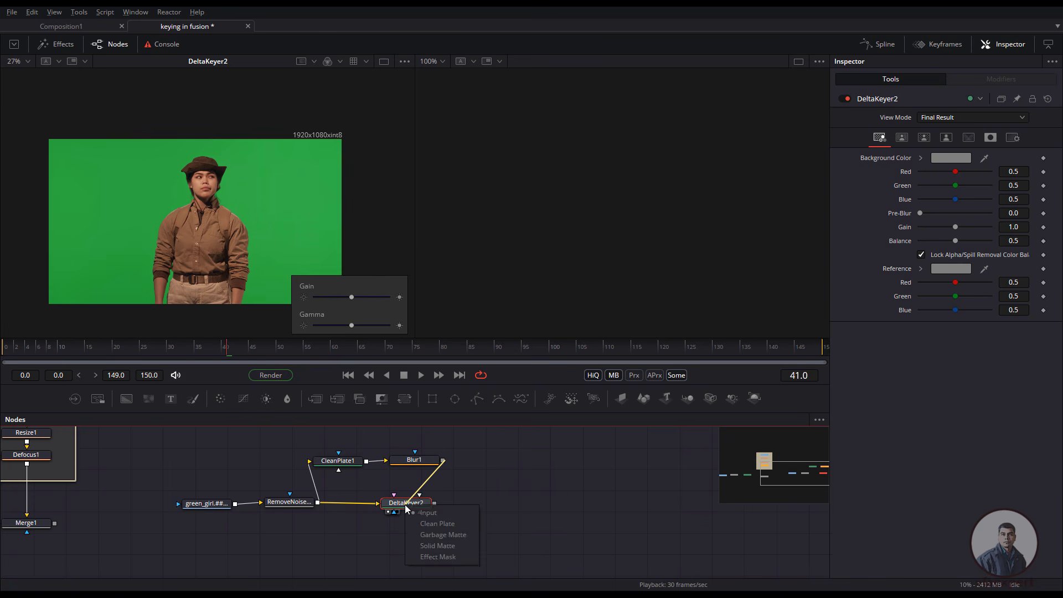
pyautogui.click(439, 525)
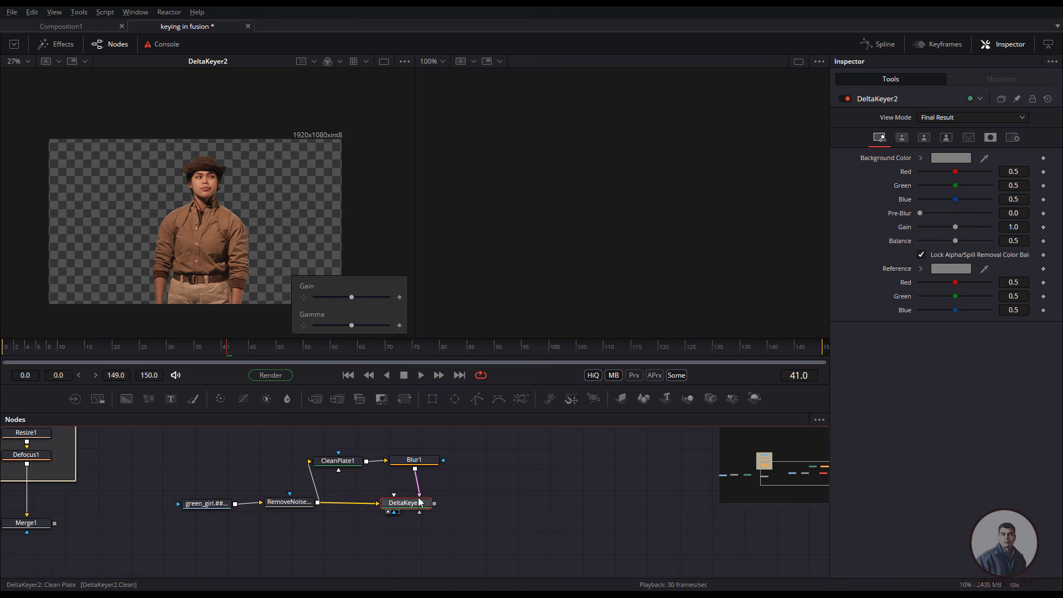
pyautogui.moveTo(420, 498)
pyautogui.mouseDown()
pyautogui.moveTo(437, 468)
pyautogui.moveTo(413, 505)
pyautogui.mouseUp()
pyautogui.moveTo(419, 493)
pyautogui.mouseDown()
pyautogui.moveTo(435, 479)
pyautogui.moveTo(420, 503)
pyautogui.mouseUp()
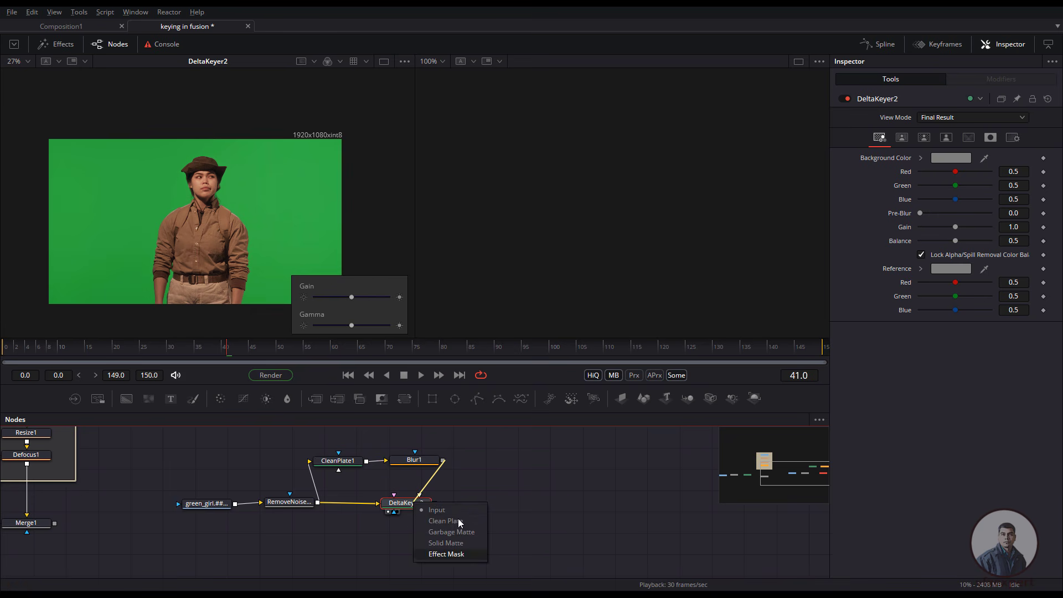
pyautogui.click(444, 523)
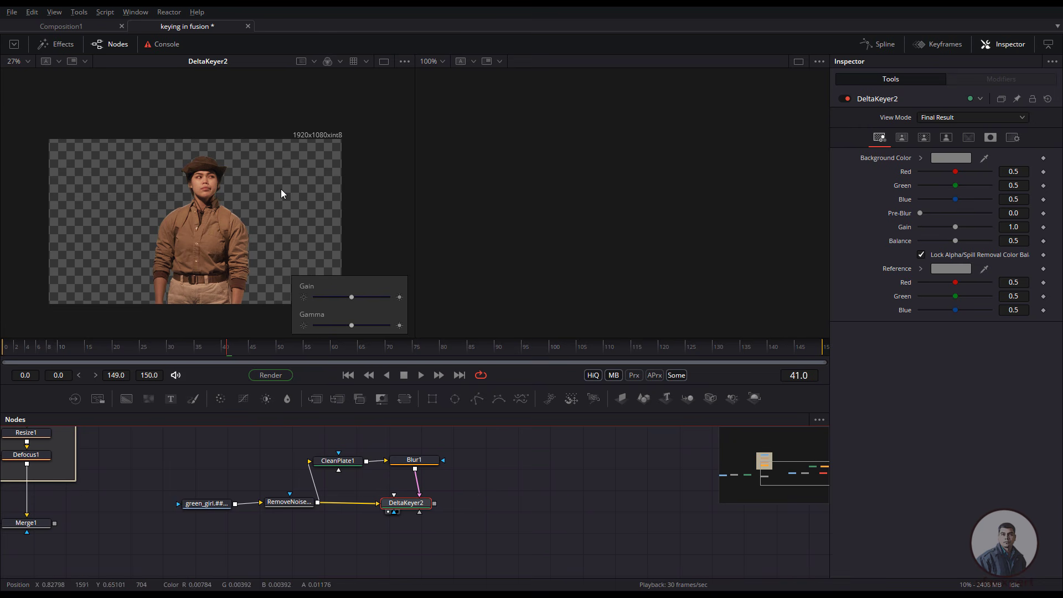
# Step: Examine the keyed woman's edges in color, and show the alpha channel to check the matte around the neck and background
pyautogui.scroll(2, 239, 195)
pyautogui.scroll(4, 216, 203)
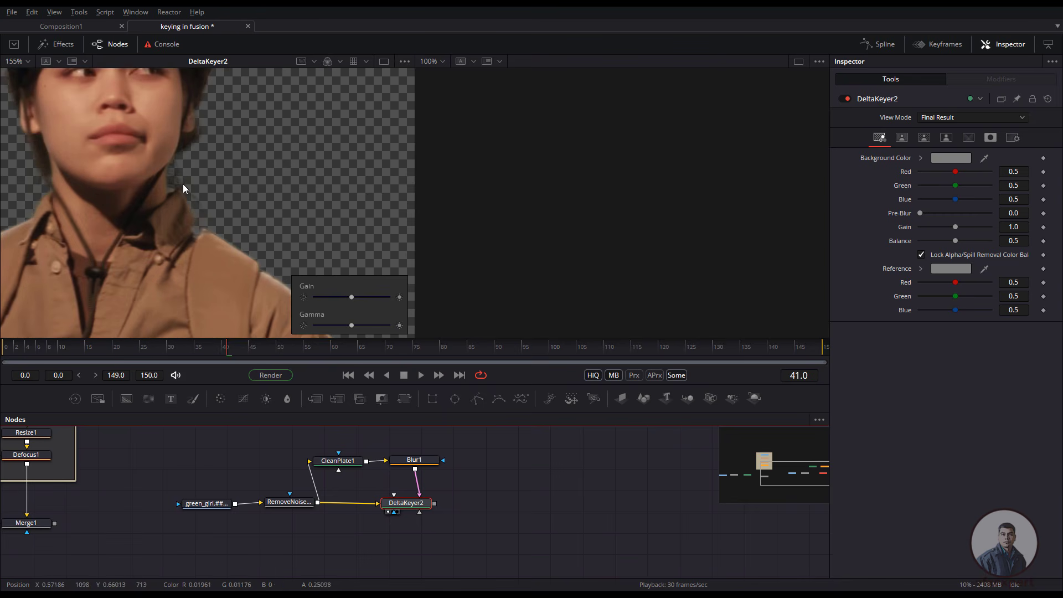
pyautogui.scroll(-4, 284, 184)
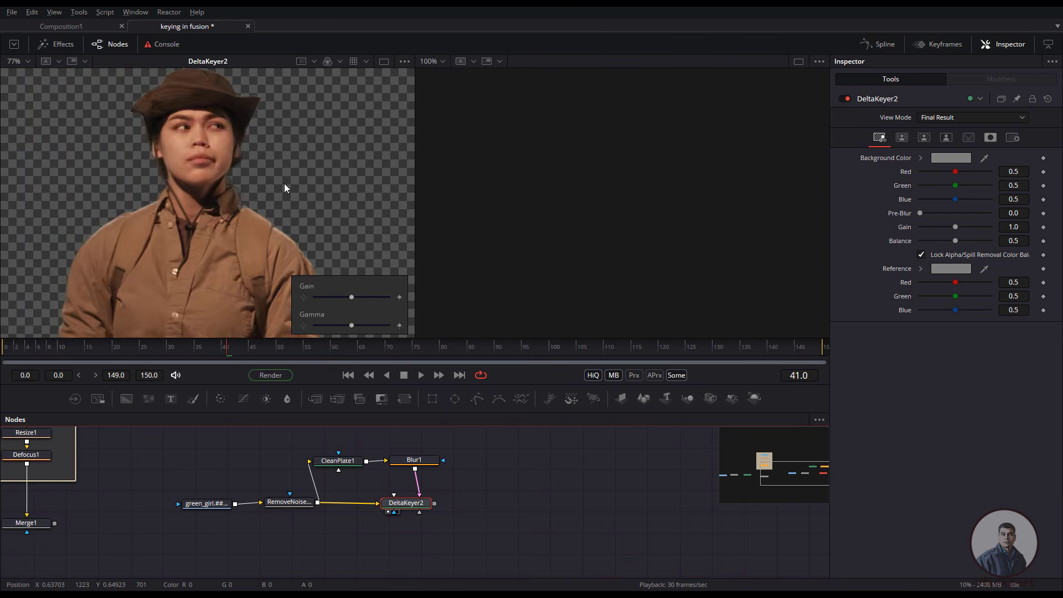
pyautogui.scroll(-2, 297, 194)
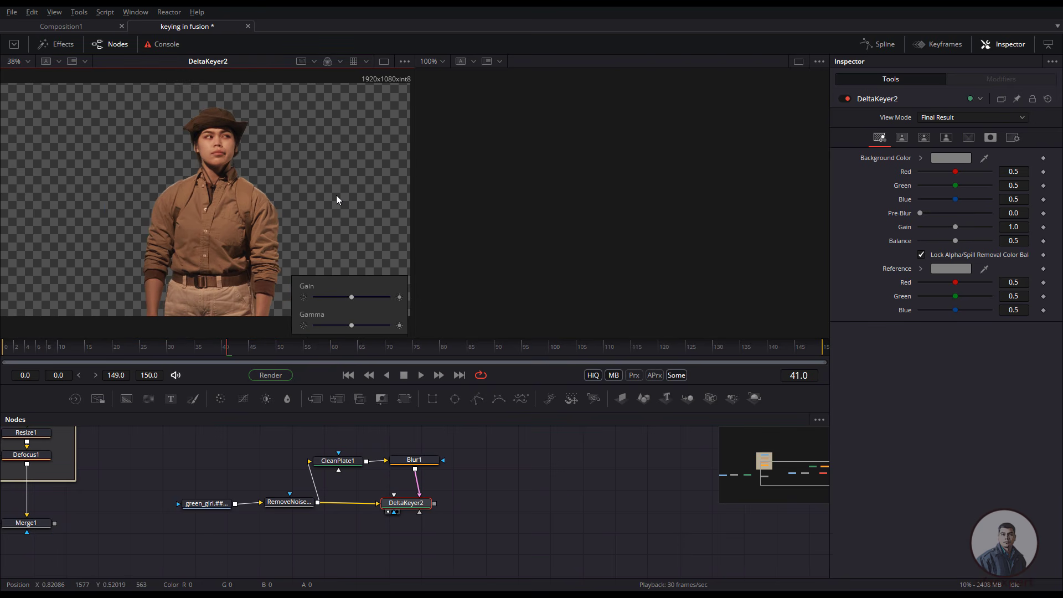
pyautogui.moveTo(333, 202); pyautogui.dragTo(333, 211)
pyautogui.press('a')
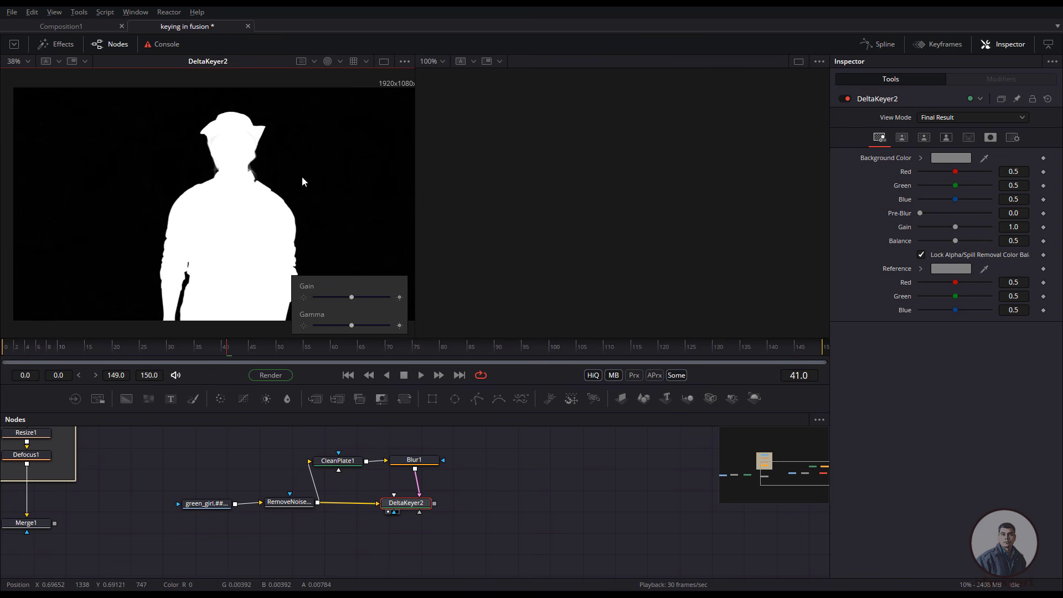
pyautogui.scroll(2, 301, 176)
pyautogui.scroll(2, 332, 203)
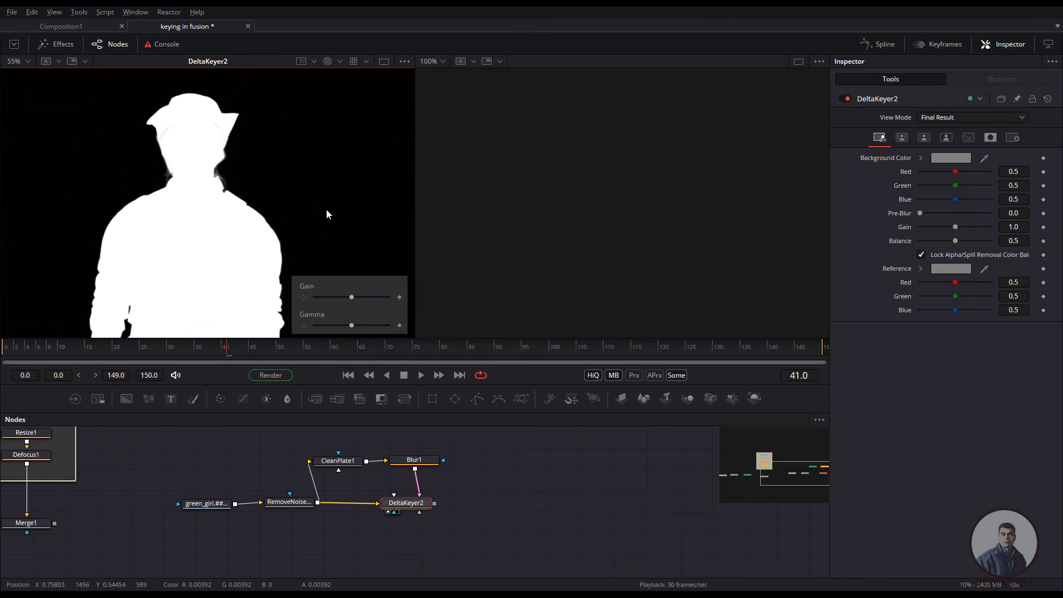
pyautogui.scroll(2, 338, 215)
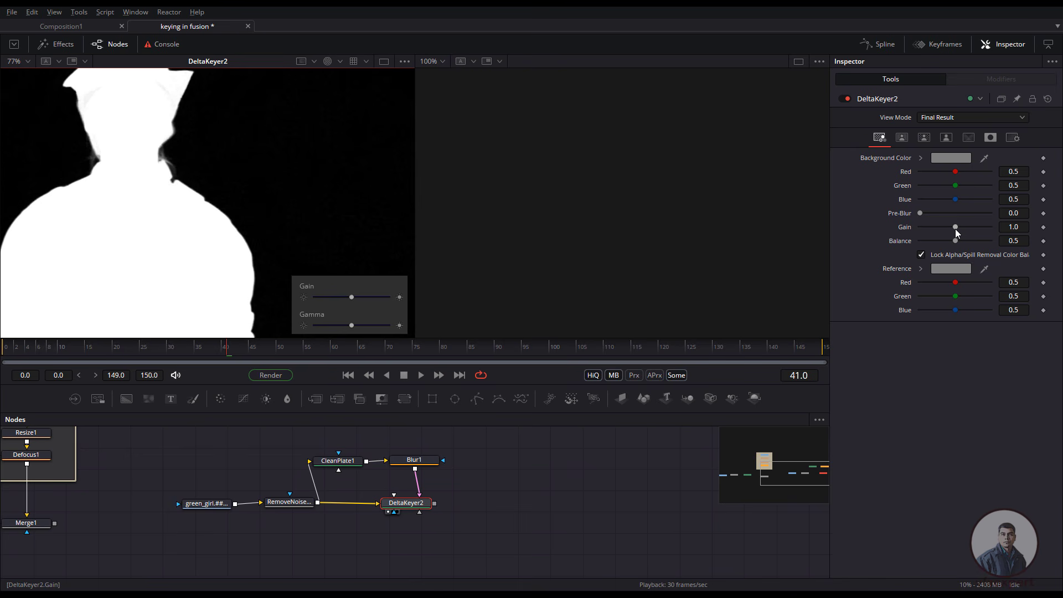
# Step: Raise DeltaKeyer2's Gain to 1.043 to clean the black background of the matte, and check the full frame
pyautogui.moveTo(956, 228); pyautogui.dragTo(957, 228)
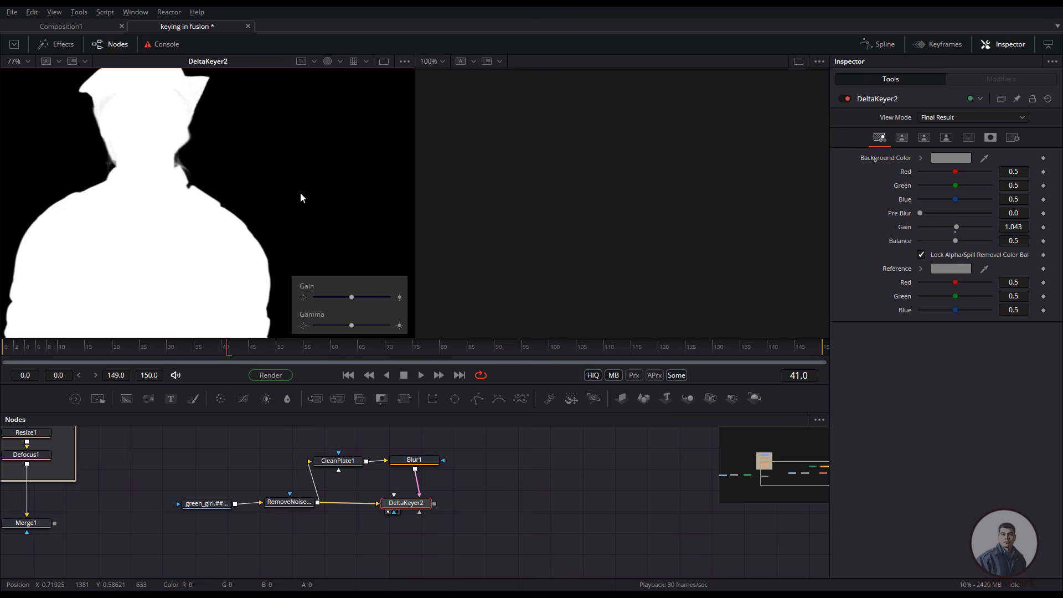
pyautogui.scroll(-3, 300, 193)
pyautogui.moveTo(300, 193); pyautogui.dragTo(337, 208)
pyautogui.moveTo(104, 185); pyautogui.dragTo(71, 249)
pyautogui.moveTo(128, 186); pyautogui.dragTo(104, 235)
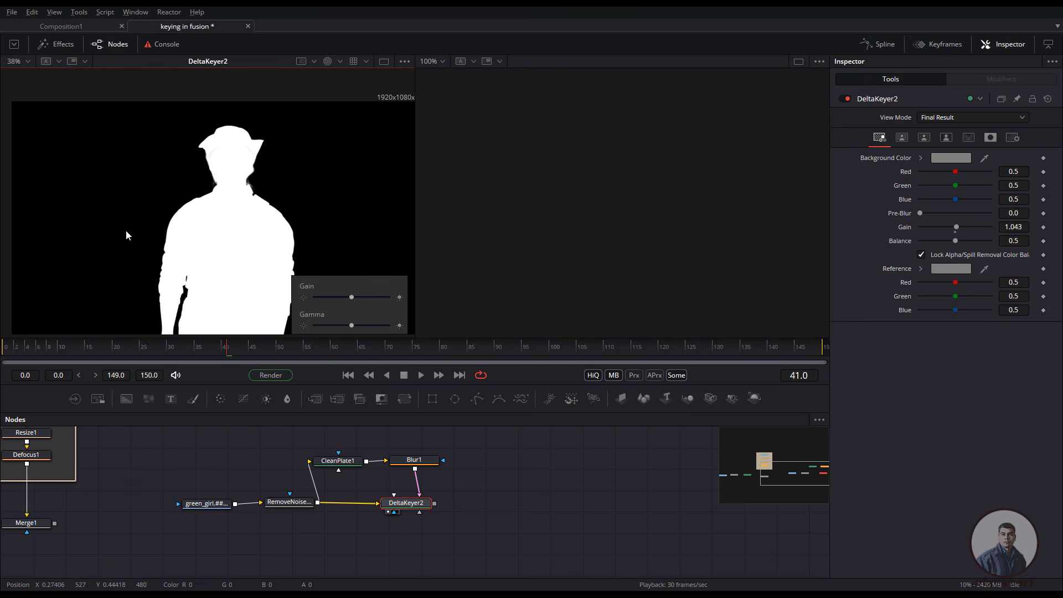
# Step: Lower the viewer gamma and examine DeltaKeyer2's matte for semi-transparent areas around the hat, face and neck
pyautogui.scroll(3, 201, 287)
pyautogui.scroll(5, 250, 218)
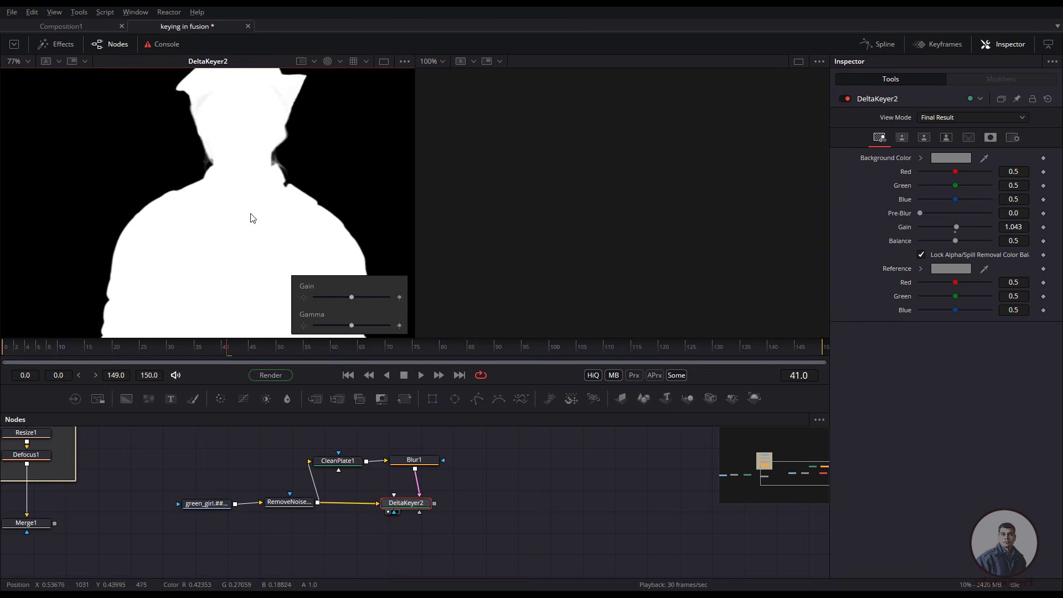
pyautogui.scroll(3, 209, 174)
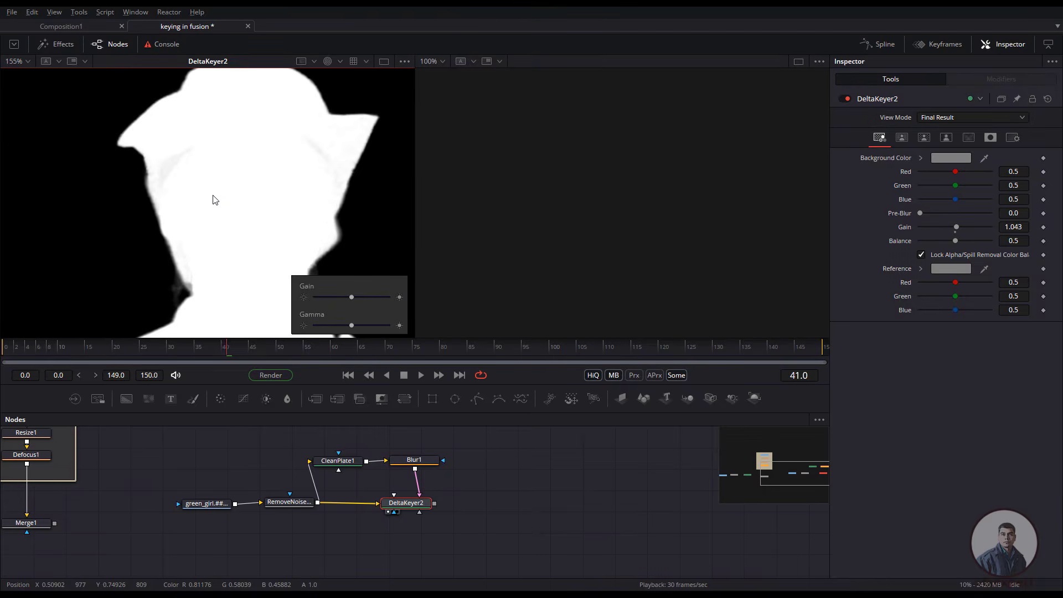
pyautogui.scroll(-2, 213, 196)
pyautogui.moveTo(206, 183); pyautogui.dragTo(203, 207)
pyautogui.scroll(2, 205, 207)
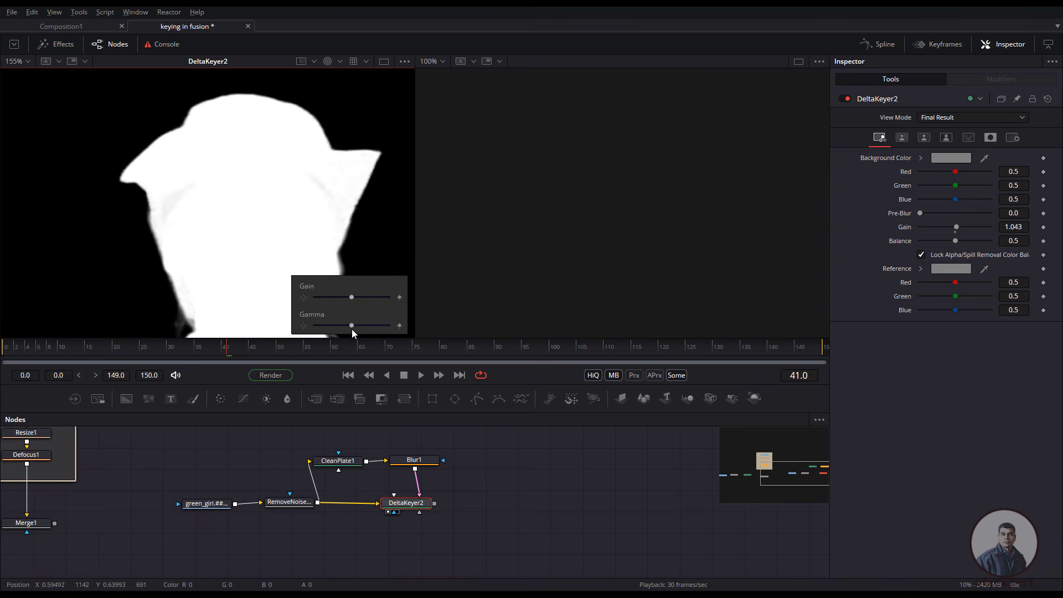
pyautogui.moveTo(351, 325); pyautogui.dragTo(333, 325)
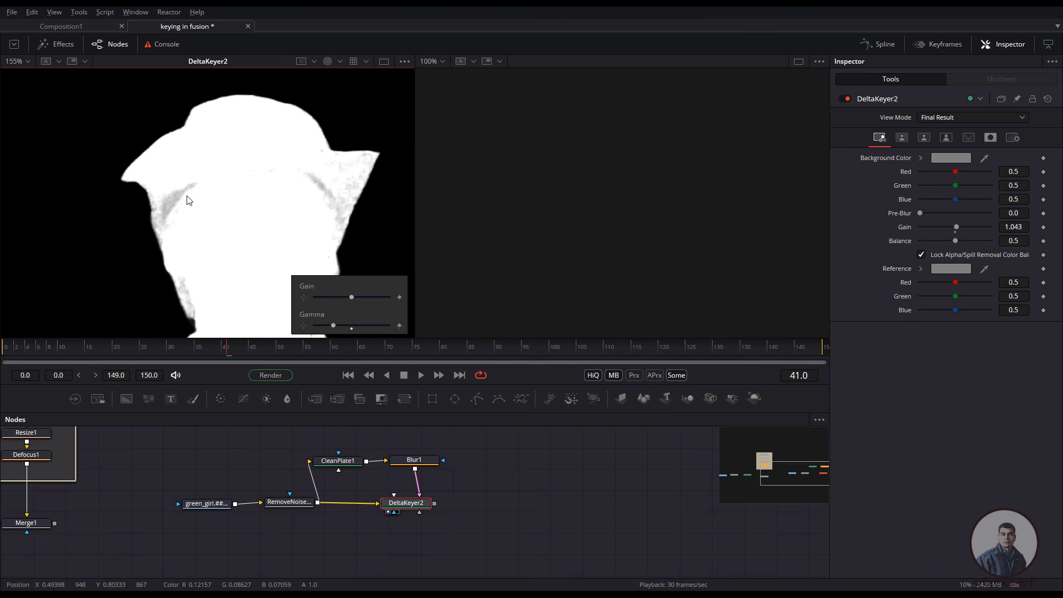
pyautogui.scroll(-3, 220, 203)
pyautogui.moveTo(219, 252); pyautogui.dragTo(221, 125)
pyautogui.moveTo(222, 161); pyautogui.dragTo(211, 242)
pyautogui.moveTo(169, 130); pyautogui.dragTo(178, 224)
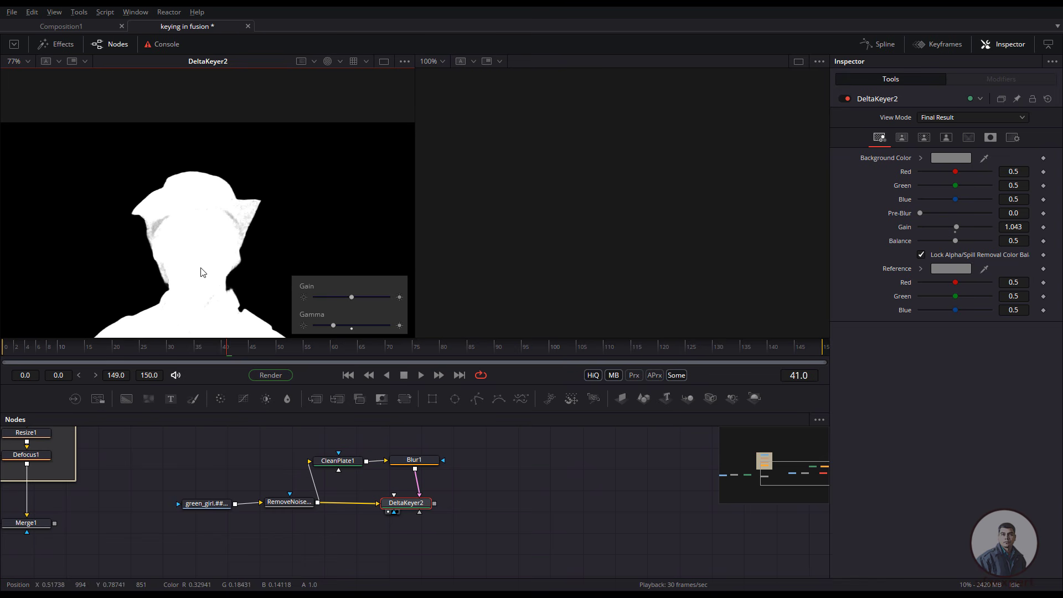
pyautogui.moveTo(204, 261); pyautogui.dragTo(200, 223)
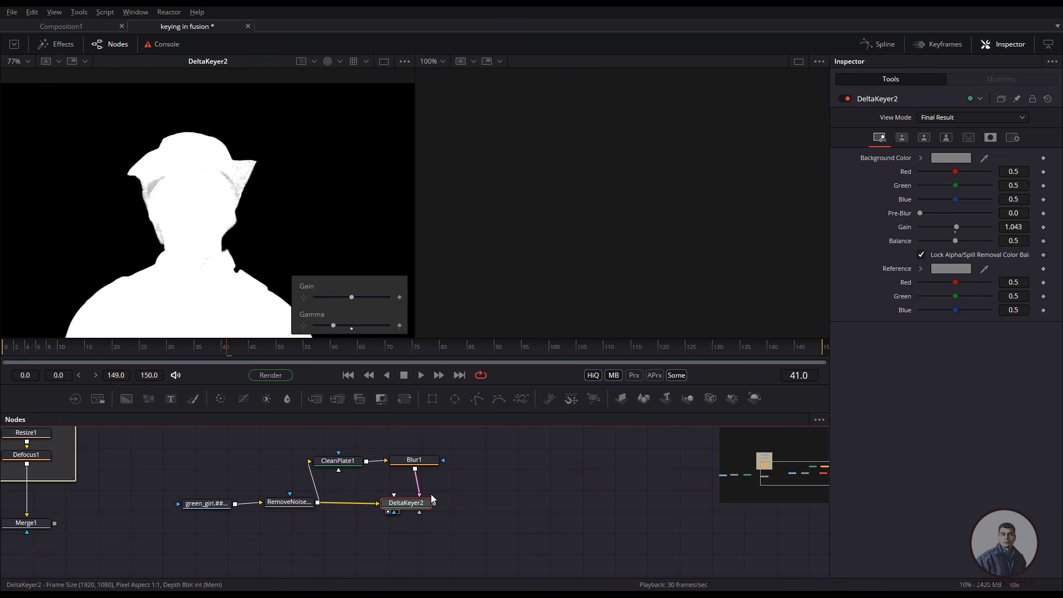
# Step: Open DeltaKeyer2's matte settings and compare the matte at default and lowered viewer gamma
pyautogui.click(924, 138)
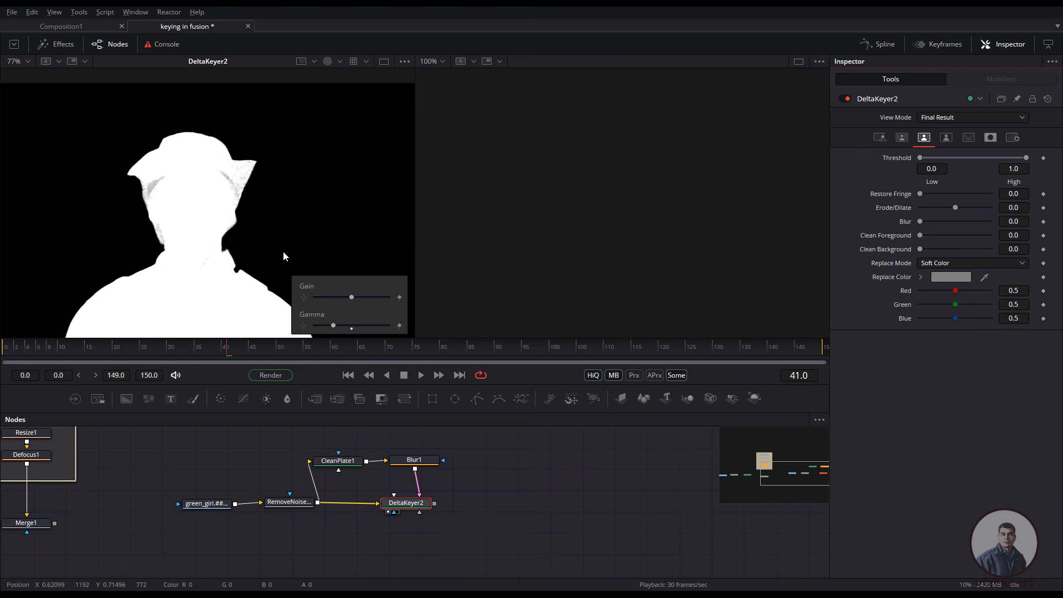
pyautogui.click(351, 327)
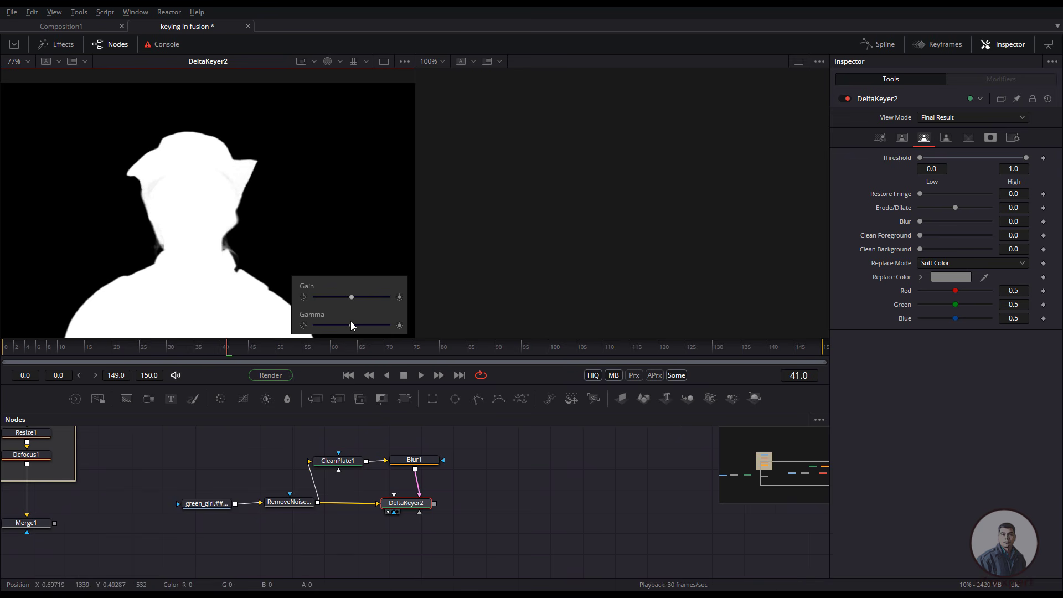
pyautogui.moveTo(352, 329); pyautogui.dragTo(340, 329)
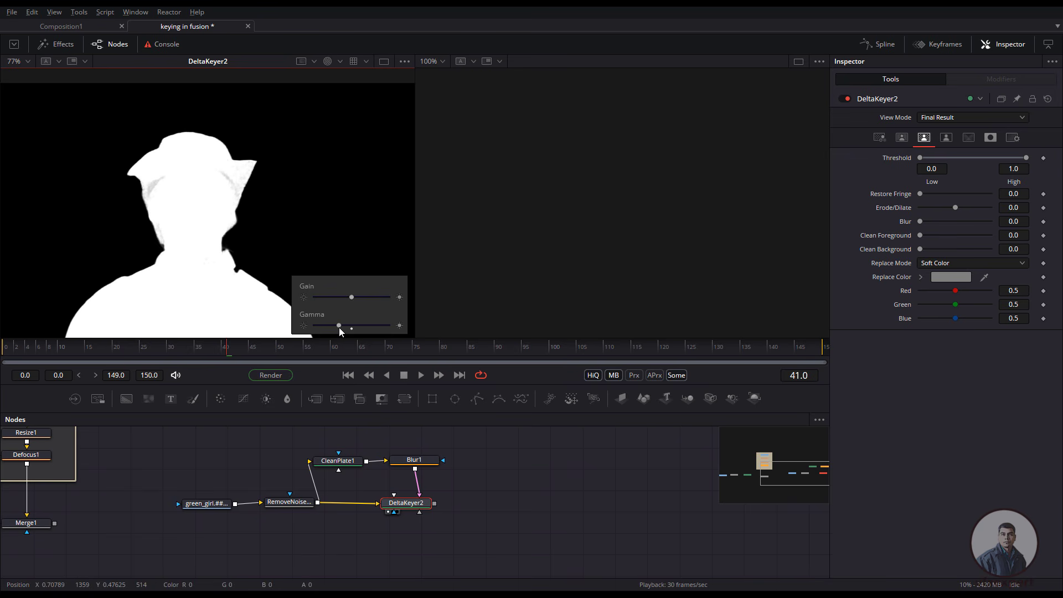
# Step: Add a Primatte node below the keyer, feed it from the noise-removal node and view it at default viewer gamma
pyautogui.moveTo(364, 542); pyautogui.dragTo(326, 519)
pyautogui.click(370, 530)
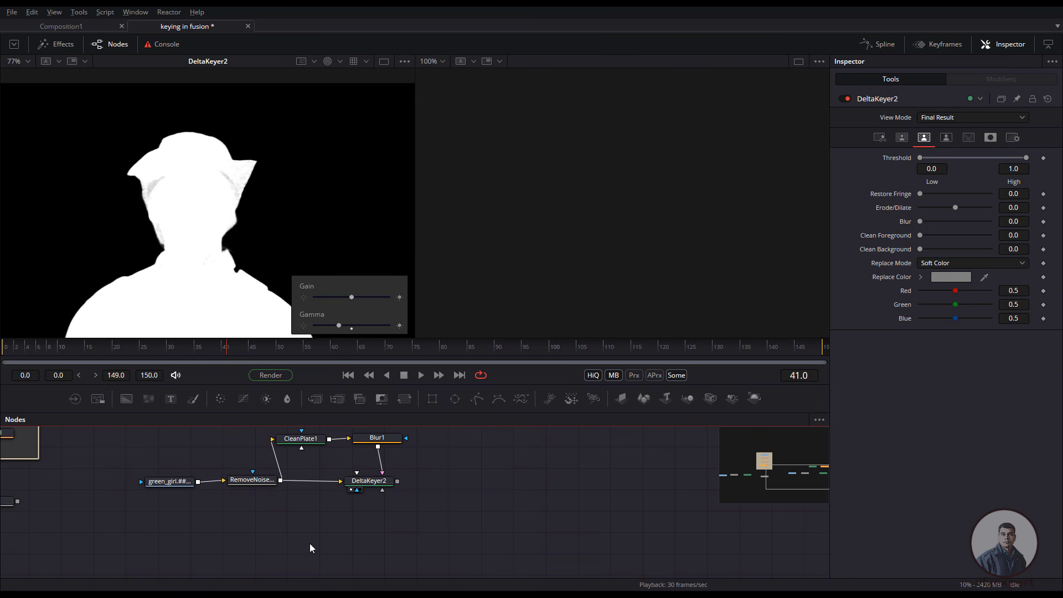
pyautogui.hotkey('shift', 'space')
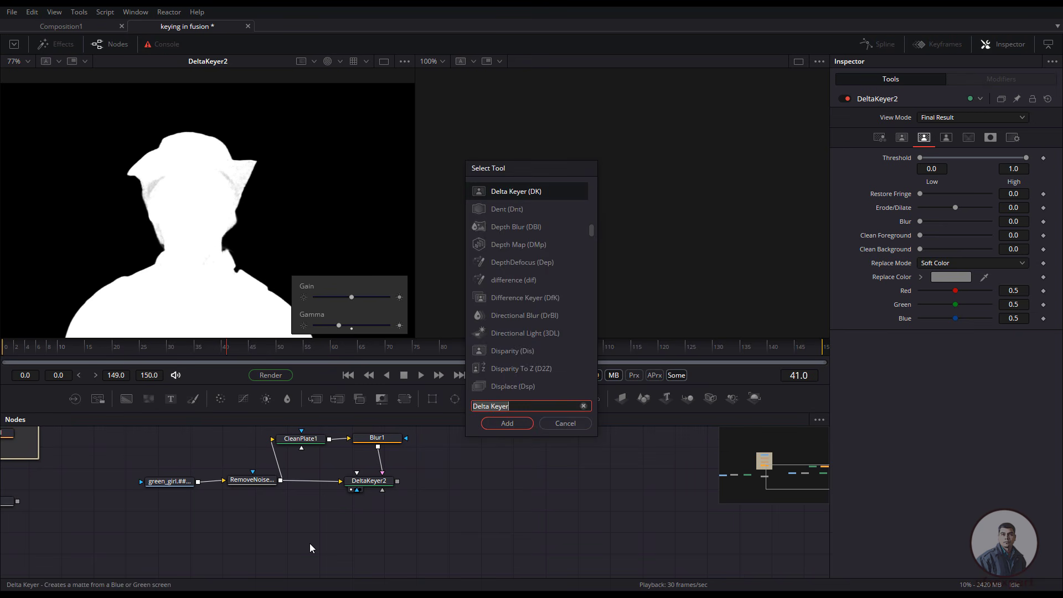
pyautogui.write('pri')
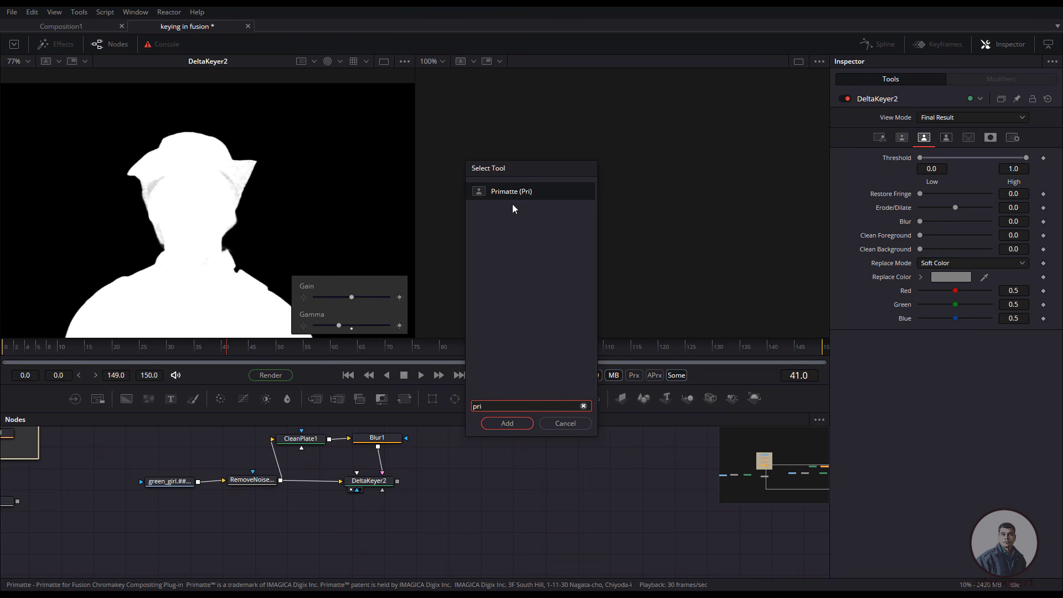
pyautogui.click(514, 424)
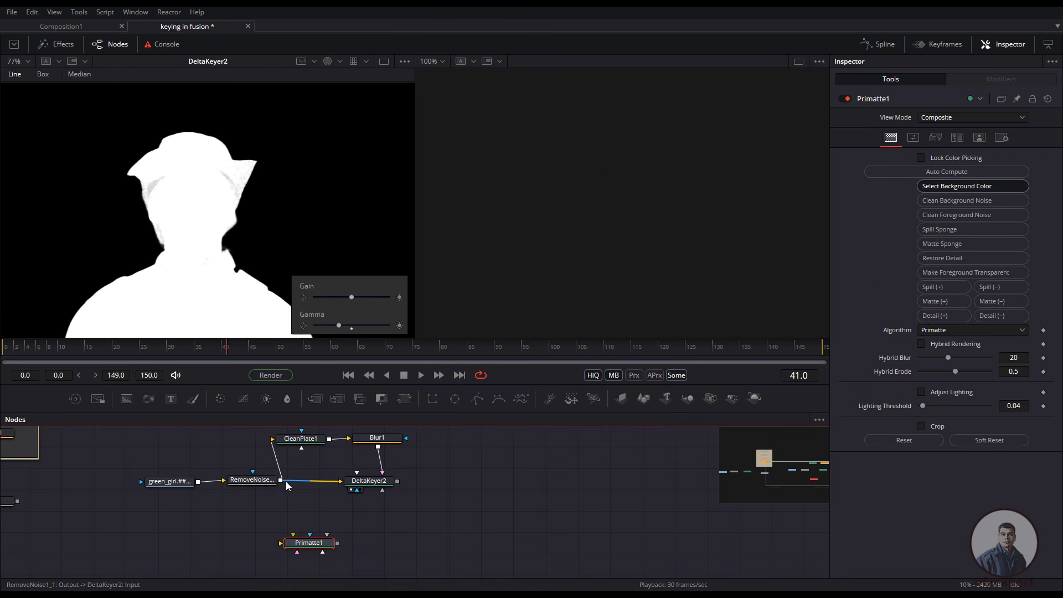
pyautogui.moveTo(293, 500); pyautogui.dragTo(281, 543)
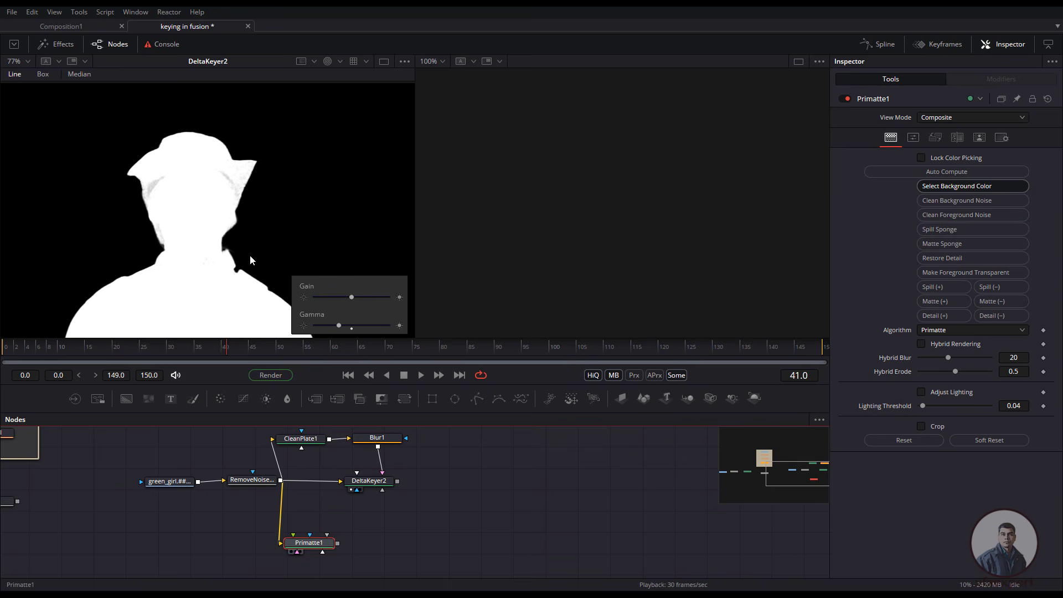
pyautogui.press('1')
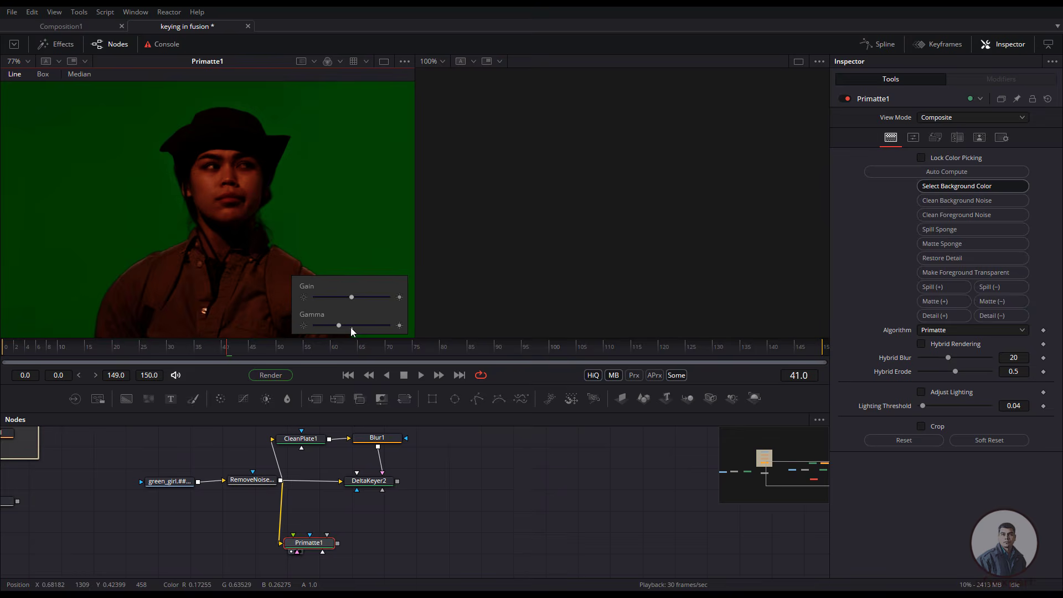
pyautogui.click(352, 329)
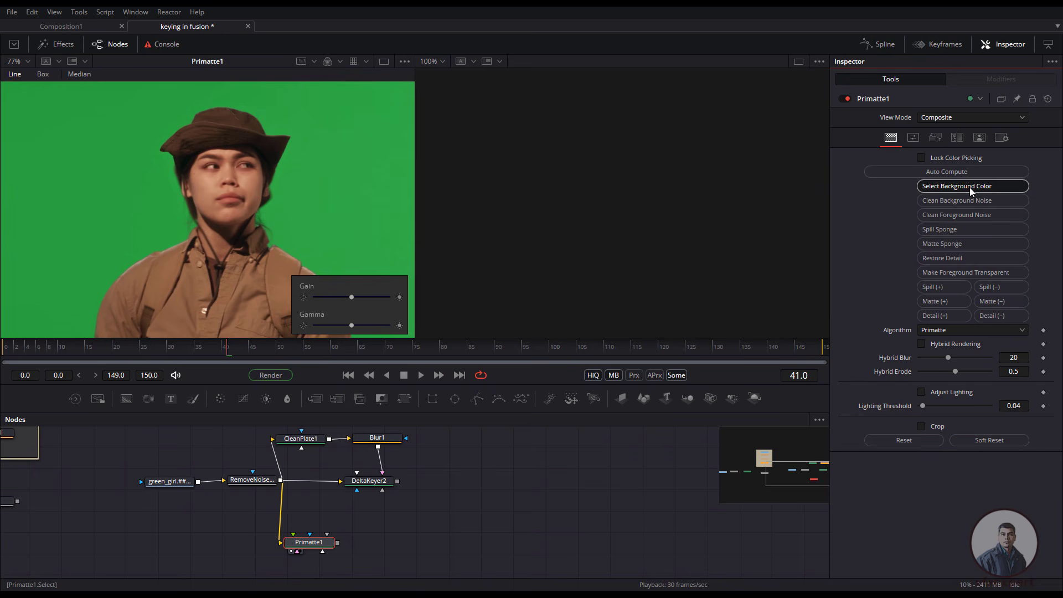
# Step: Sample the green screen beside the woman as Primatte1's background color and show the alpha channel
pyautogui.click(970, 187)
pyautogui.click(359, 164)
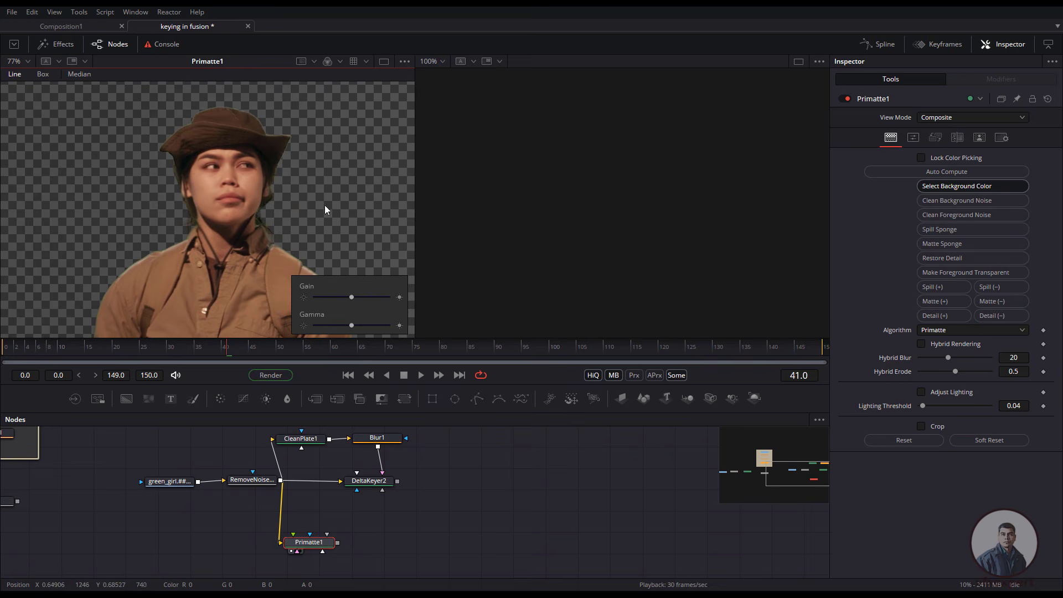
pyautogui.press('a')
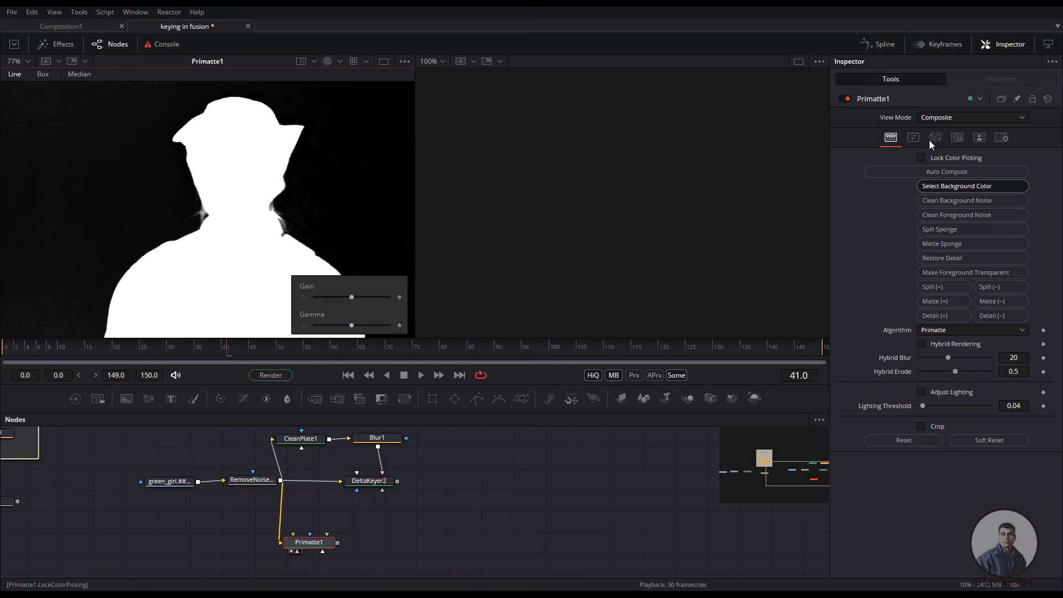
# Step: Clean the background noise in Primatte1 with strokes across the black areas on both sides of the woman
pyautogui.click(960, 201)
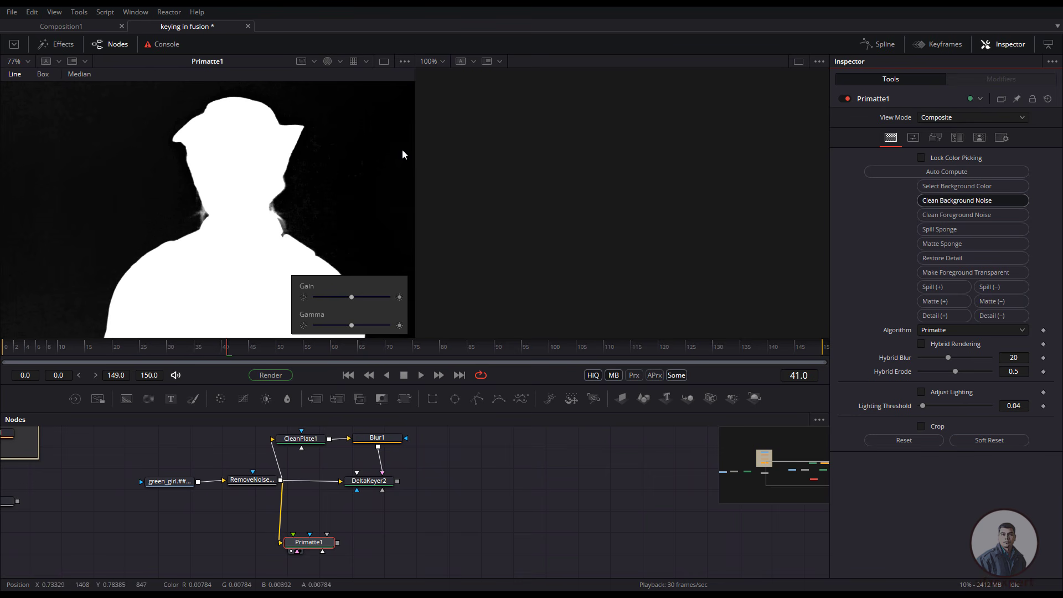
pyautogui.moveTo(346, 166); pyautogui.dragTo(314, 198)
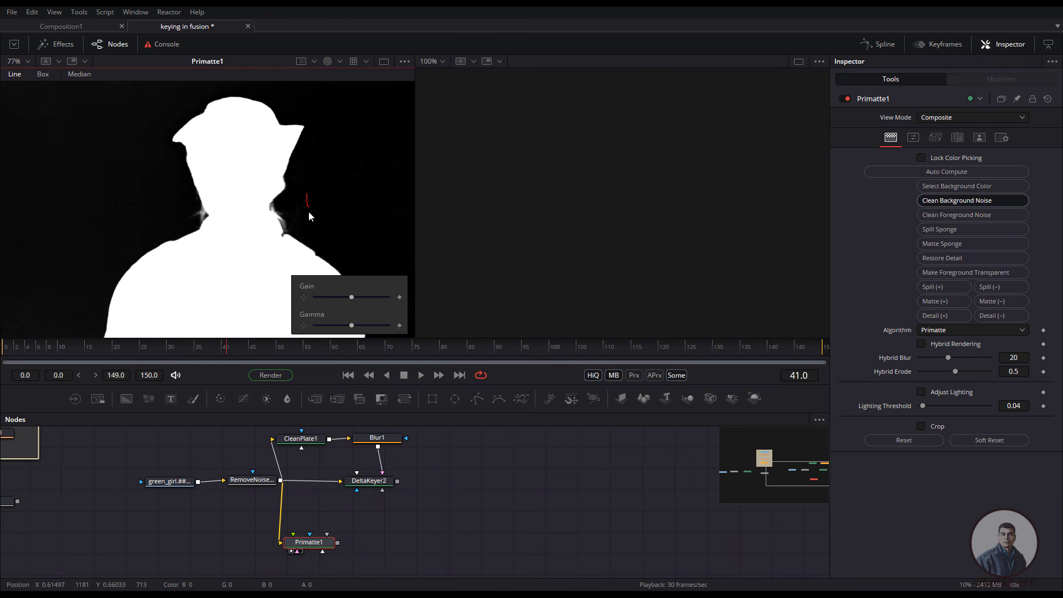
pyautogui.moveTo(154, 156); pyautogui.dragTo(76, 178)
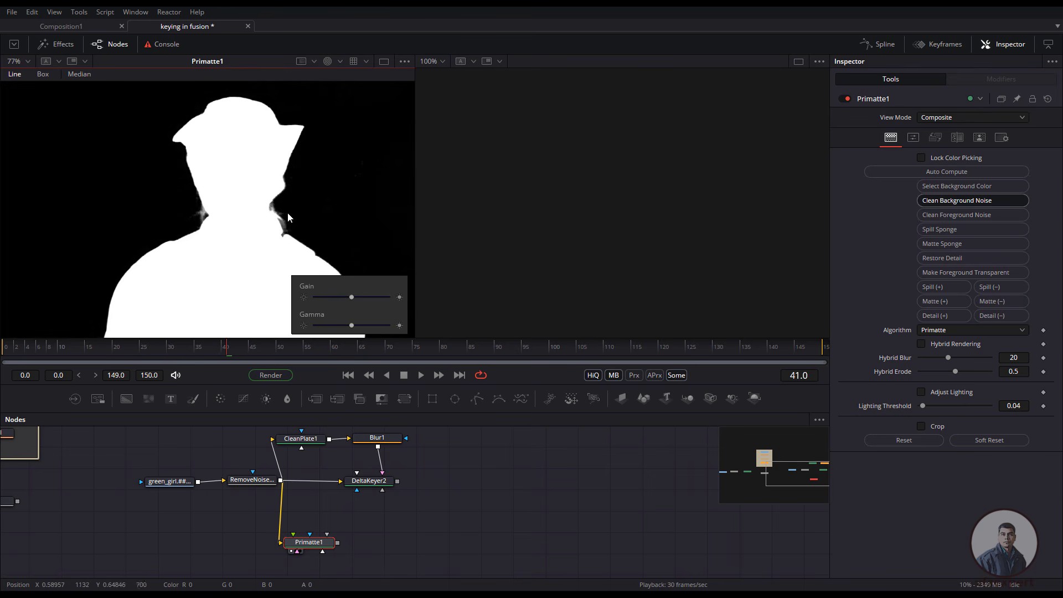
# Step: Lower the viewer gamma and examine Primatte1's matte closely around the hat, face and neck
pyautogui.scroll(3, 347, 212)
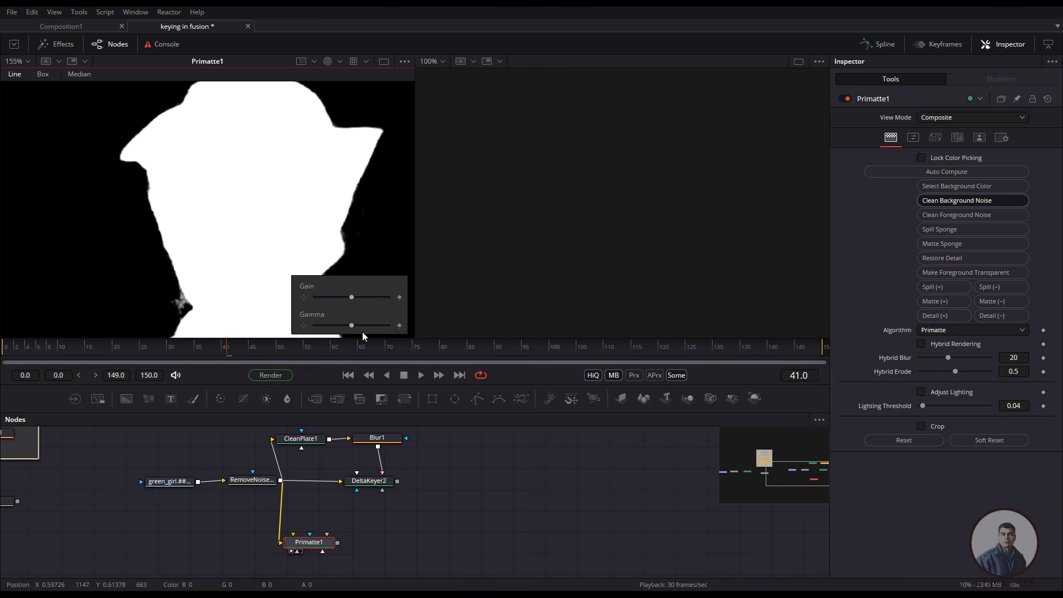
pyautogui.moveTo(355, 328); pyautogui.dragTo(321, 330)
pyautogui.scroll(-3, 237, 197)
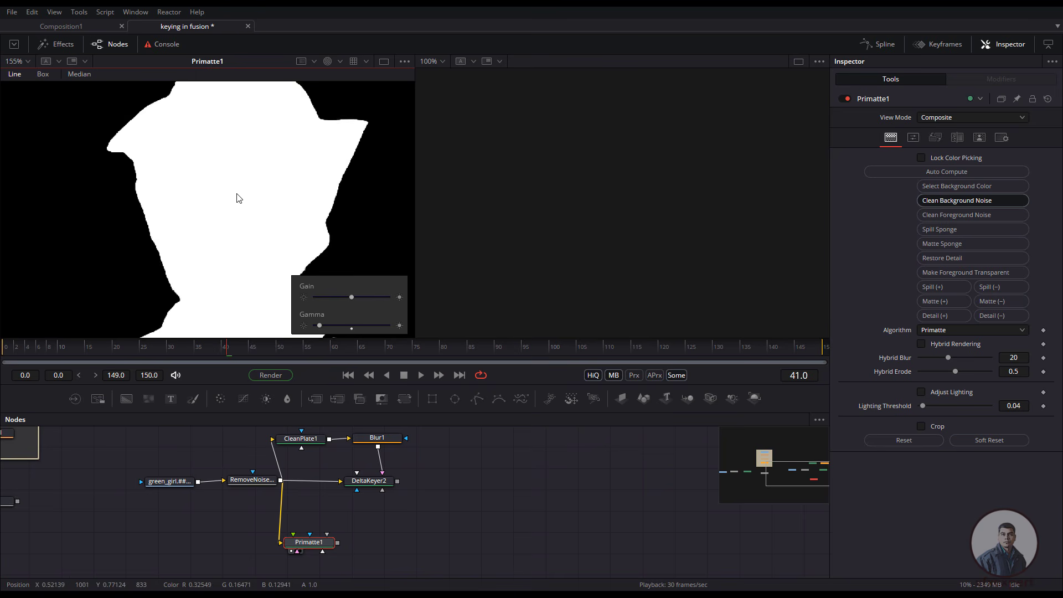
pyautogui.moveTo(268, 228); pyautogui.dragTo(270, 305)
pyautogui.scroll(1, 220, 206)
pyautogui.scroll(1, 221, 209)
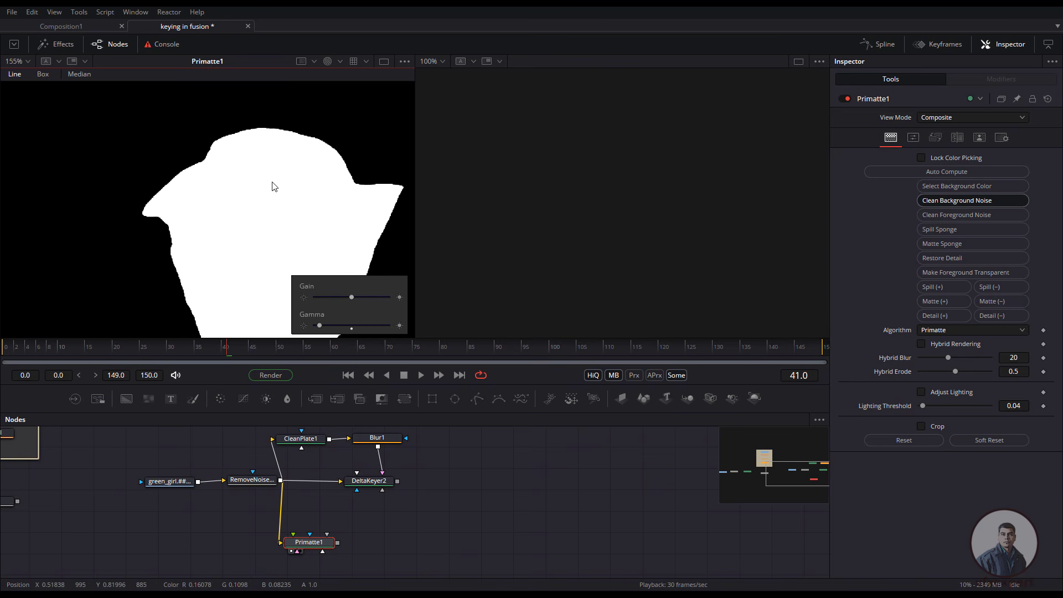
# Step: Clean the foreground noise in Primatte1 with strokes inside the woman's white silhouette, and check the whole matte
pyautogui.click(954, 220)
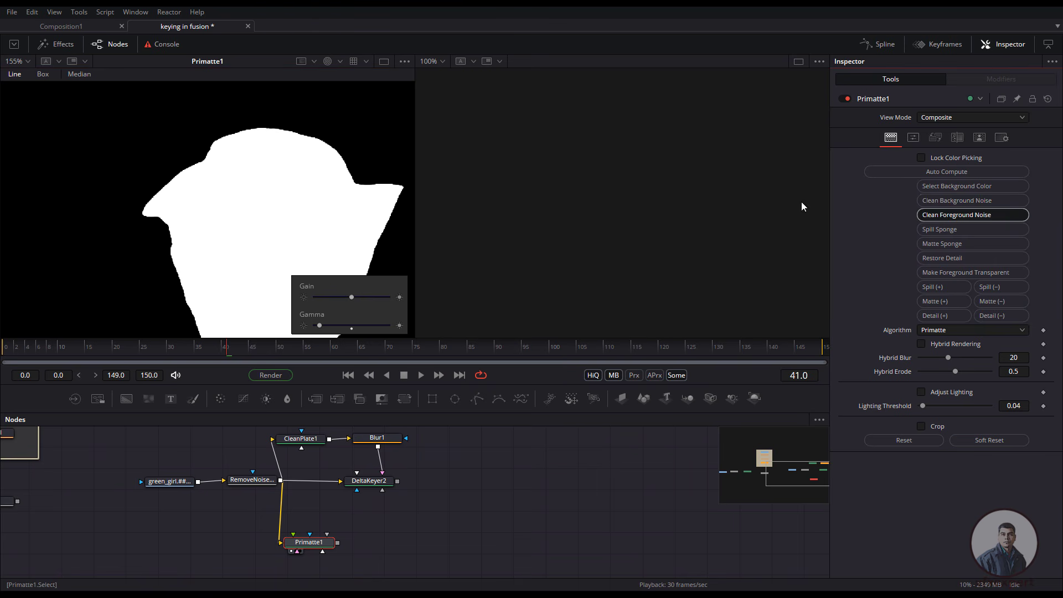
pyautogui.moveTo(268, 228); pyautogui.dragTo(239, 178)
pyautogui.moveTo(310, 177)
pyautogui.mouseDown()
pyautogui.moveTo(346, 223)
pyautogui.moveTo(341, 236)
pyautogui.moveTo(216, 166)
pyautogui.mouseUp()
pyautogui.moveTo(183, 250); pyautogui.dragTo(176, 188)
pyautogui.moveTo(190, 233); pyautogui.dragTo(202, 304)
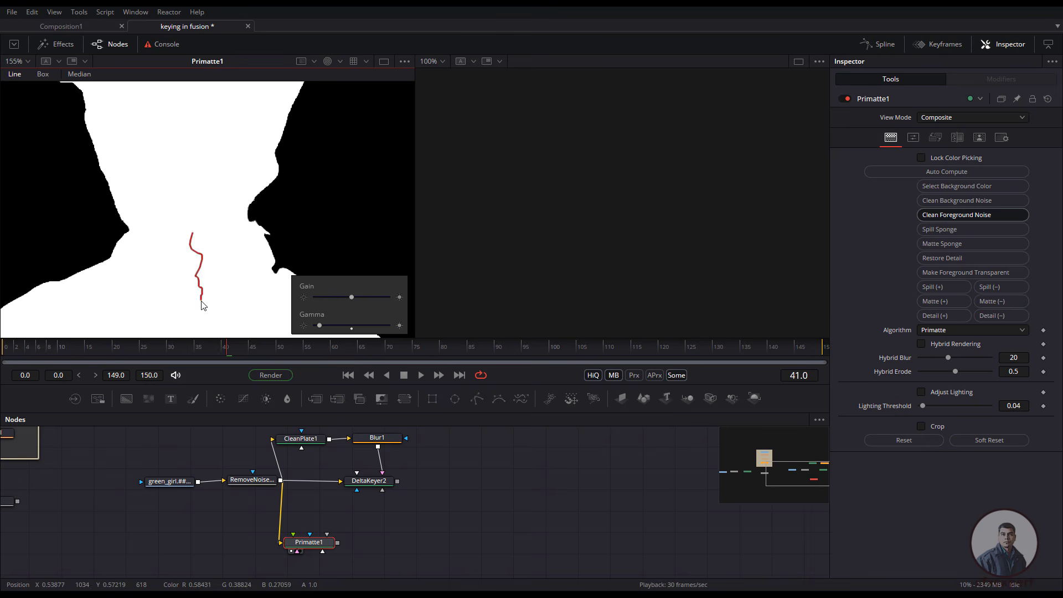
pyautogui.scroll(-5, 244, 195)
pyautogui.moveTo(239, 250)
pyautogui.mouseDown()
pyautogui.moveTo(151, 323)
pyautogui.moveTo(206, 303)
pyautogui.moveTo(222, 310)
pyautogui.moveTo(194, 314)
pyautogui.moveTo(219, 289)
pyautogui.moveTo(186, 308)
pyautogui.moveTo(246, 176)
pyautogui.mouseUp()
pyautogui.scroll(-2, 242, 267)
pyautogui.scroll(5, 188, 294)
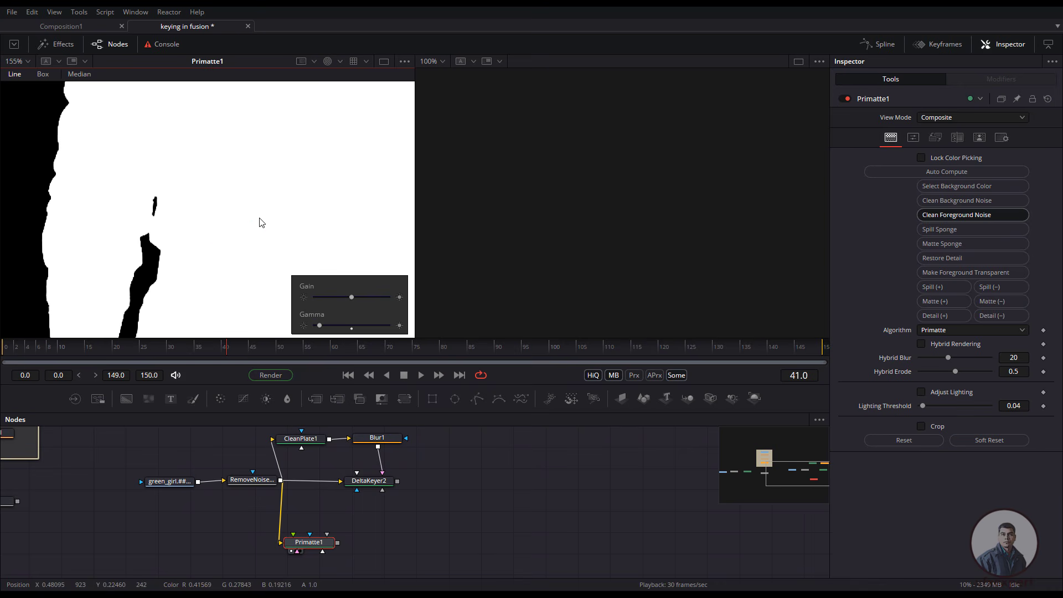
pyautogui.scroll(-8, 262, 229)
pyautogui.scroll(3, 261, 246)
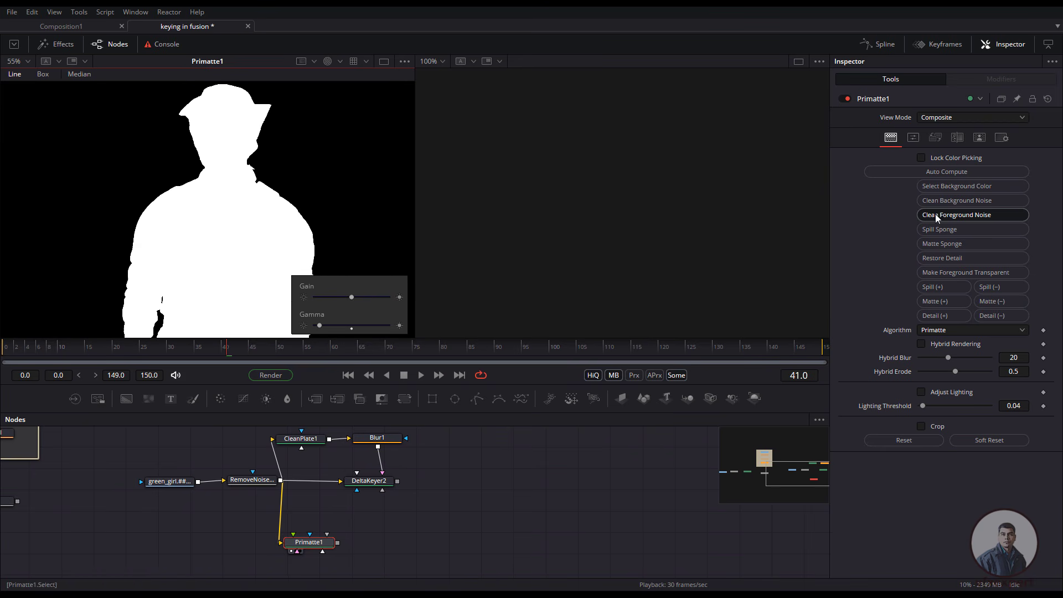
# Step: Set the matte Blur of Primatte1 to 1.97
pyautogui.click(957, 137)
pyautogui.click(979, 139)
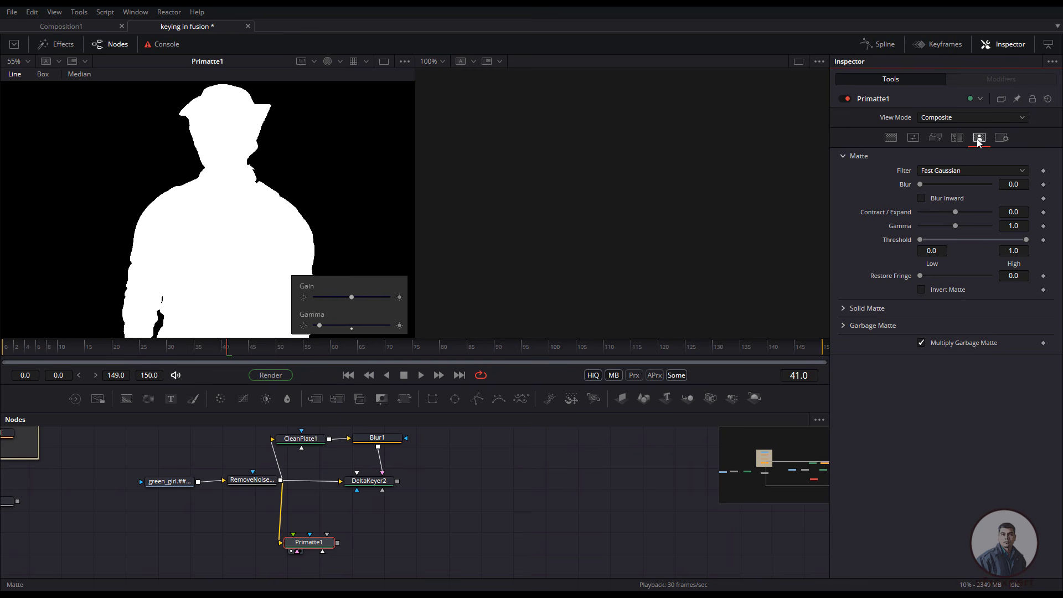
pyautogui.moveTo(920, 184); pyautogui.dragTo(934, 185)
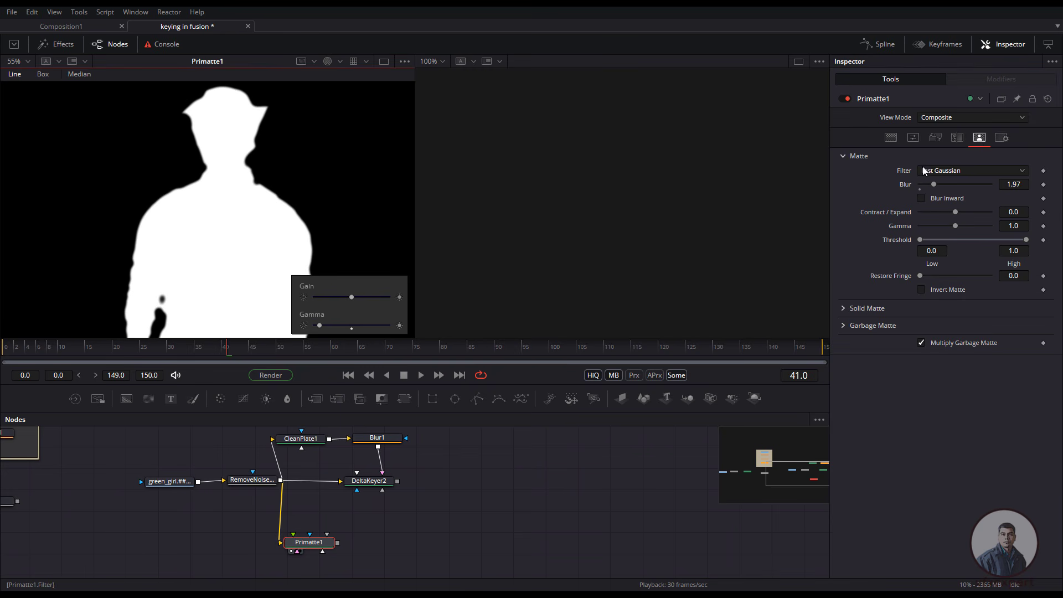
# Step: Turn on Lock Color Picking in Primatte1 and test it with a stroke over the woman in the viewer
pyautogui.click(890, 138)
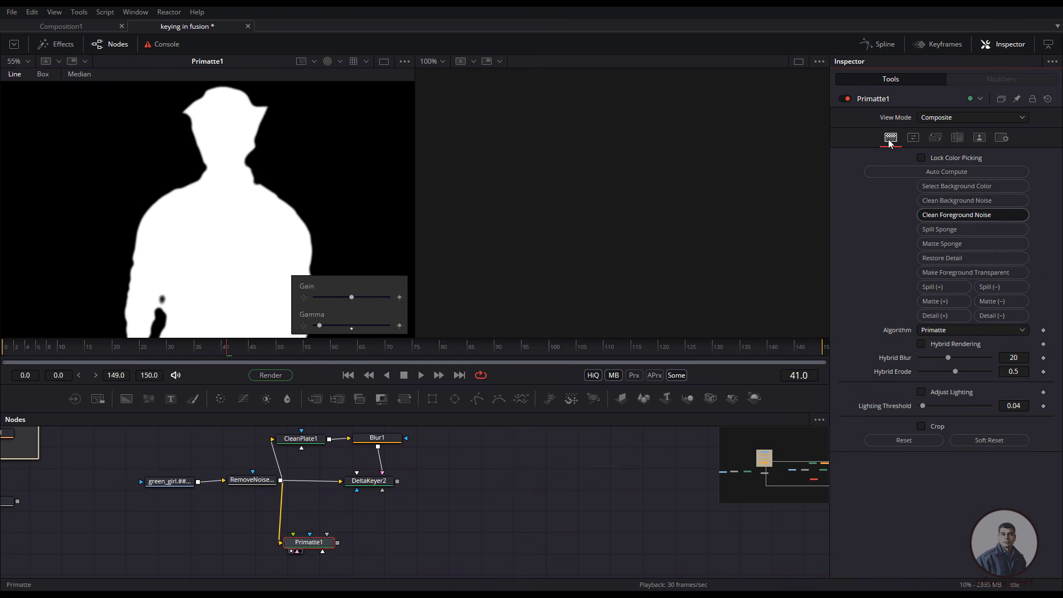
pyautogui.click(920, 159)
pyautogui.moveTo(203, 228); pyautogui.dragTo(279, 256)
# Step: Reset the viewer gamma, then set Primatte1's matte Contract/Expand to -0.25 and its Threshold to 0.056 low and 0.972 high
pyautogui.click(979, 138)
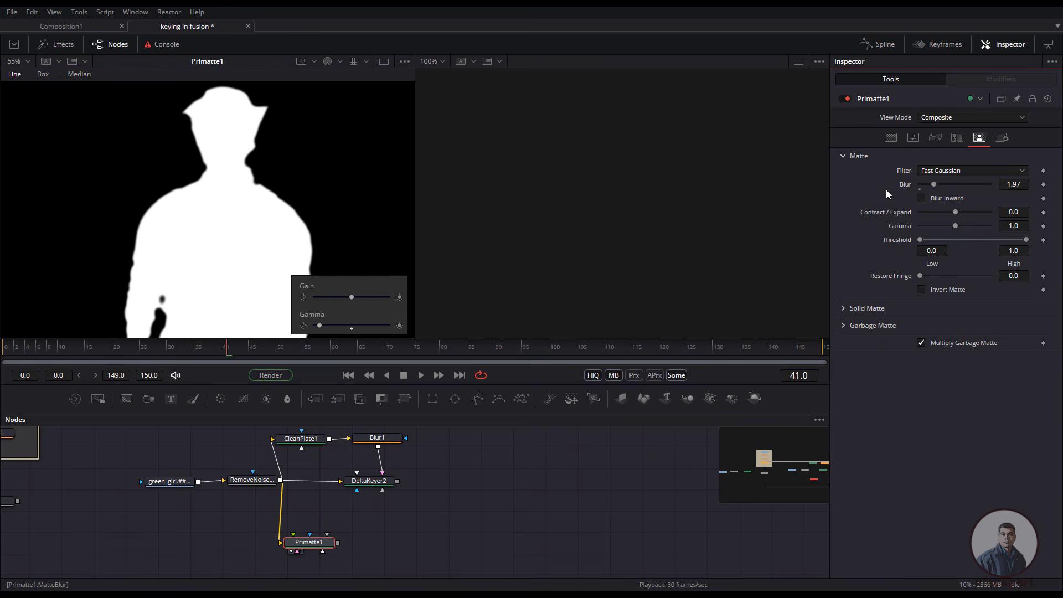
pyautogui.click(351, 329)
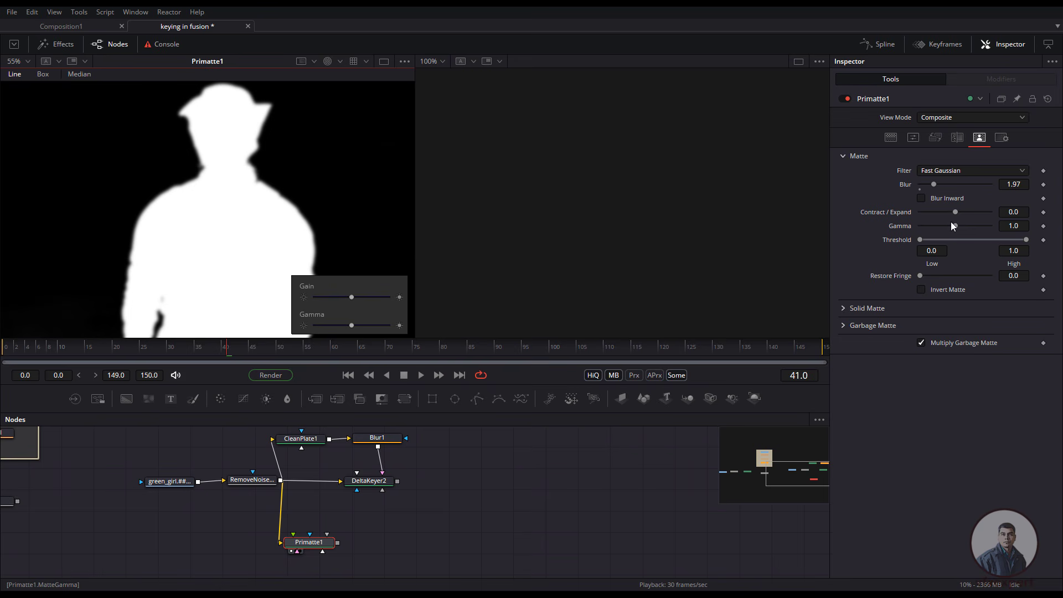
pyautogui.moveTo(955, 213); pyautogui.dragTo(922, 240)
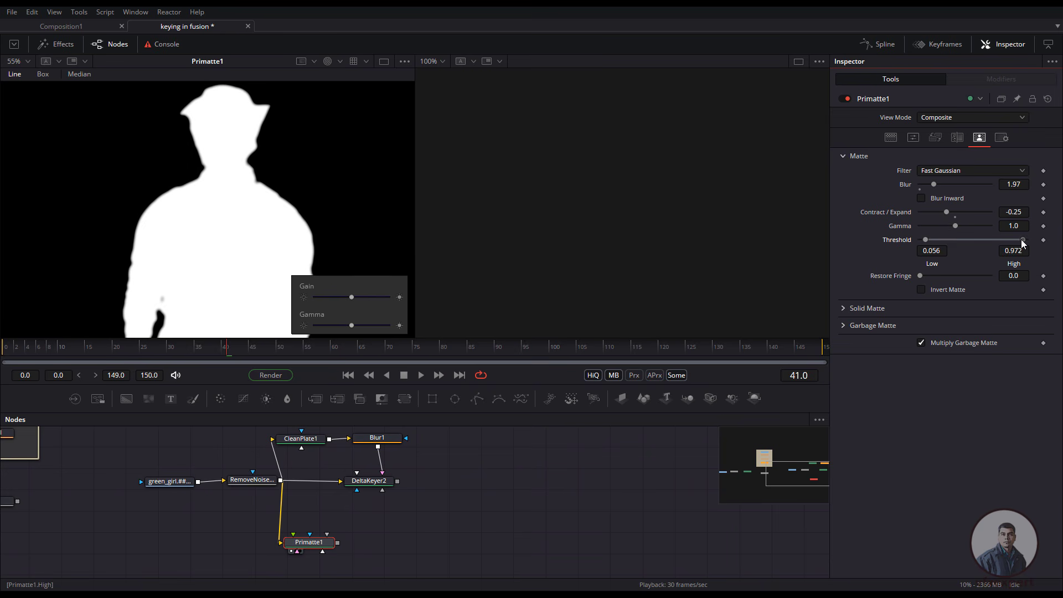
pyautogui.moveTo(329, 235); pyautogui.dragTo(340, 186)
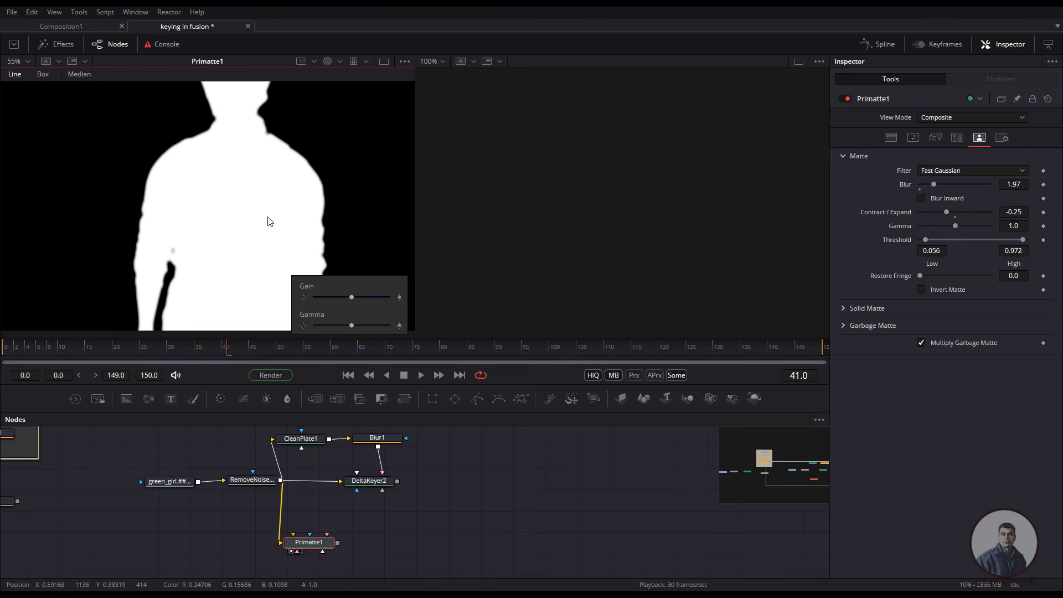
# Step: Check Primatte1's matte at frame 42, and view DeltaKeyer2's matte around the woman's head for comparison
pyautogui.moveTo(268, 217); pyautogui.dragTo(247, 267)
pyautogui.moveTo(159, 348); pyautogui.dragTo(237, 343)
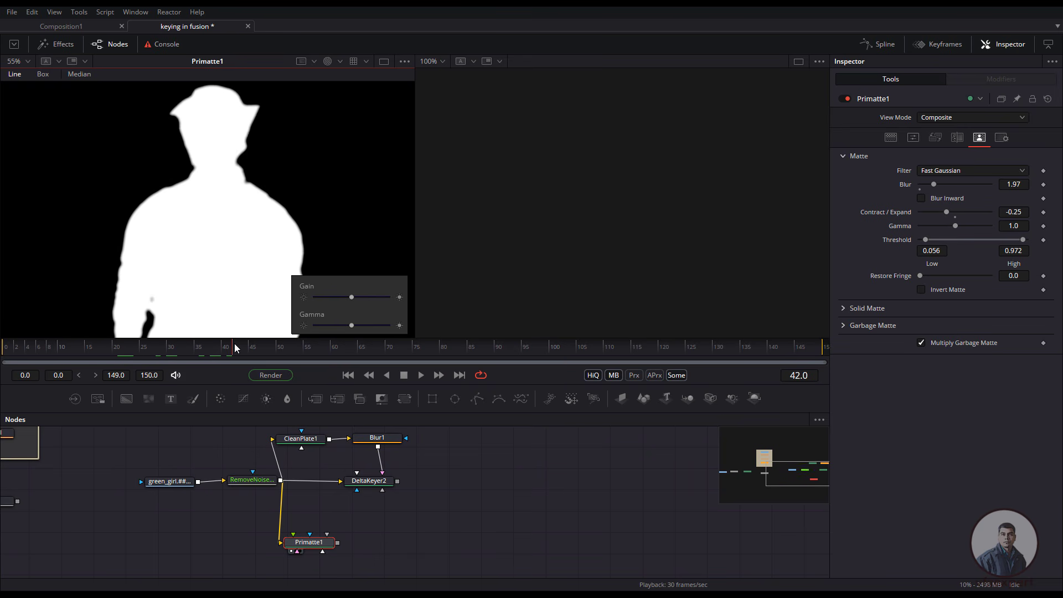
pyautogui.moveTo(209, 261); pyautogui.dragTo(150, 257)
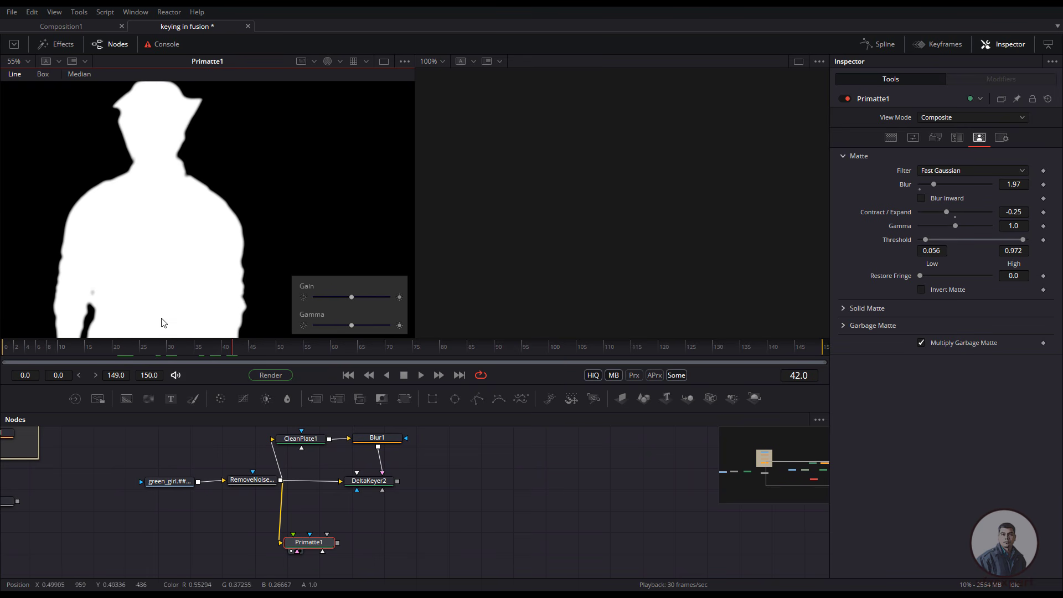
pyautogui.moveTo(370, 485); pyautogui.dragTo(257, 214)
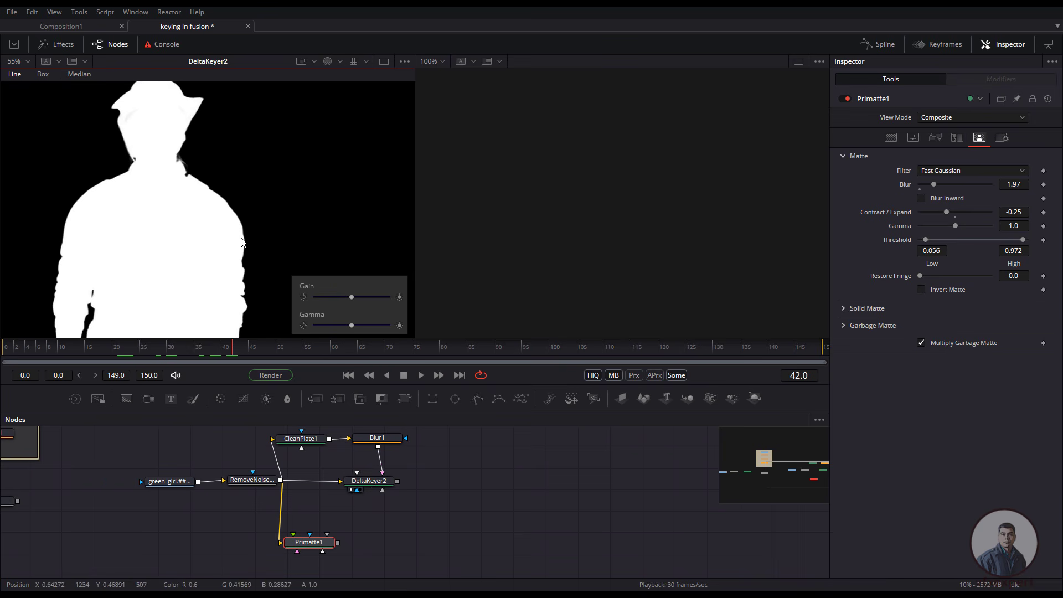
pyautogui.moveTo(135, 106); pyautogui.dragTo(168, 154)
pyautogui.scroll(2, 170, 154)
pyautogui.moveTo(194, 197); pyautogui.dragTo(181, 188)
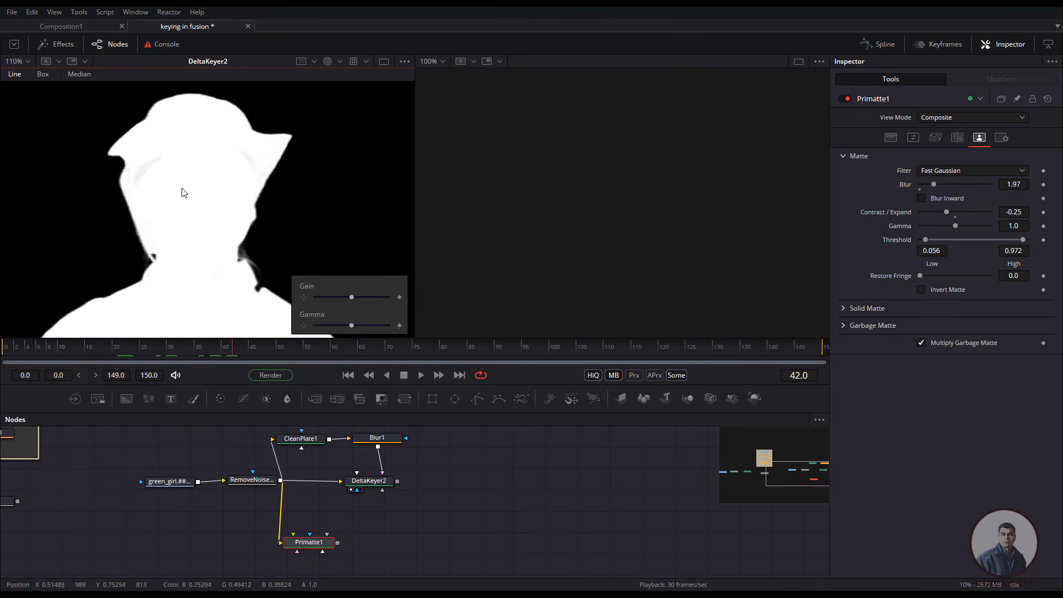
# Step: Lower the viewer gamma and examine DeltaKeyer2's matte for holes in the face and hat between frames 42 and 50
pyautogui.moveTo(351, 325); pyautogui.dragTo(347, 328)
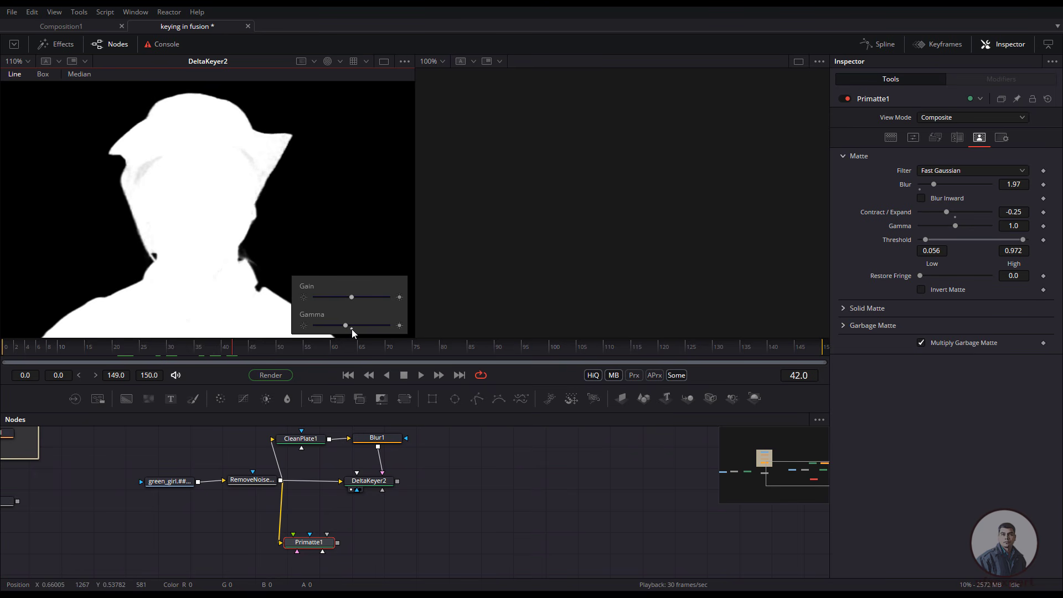
pyautogui.click(351, 330)
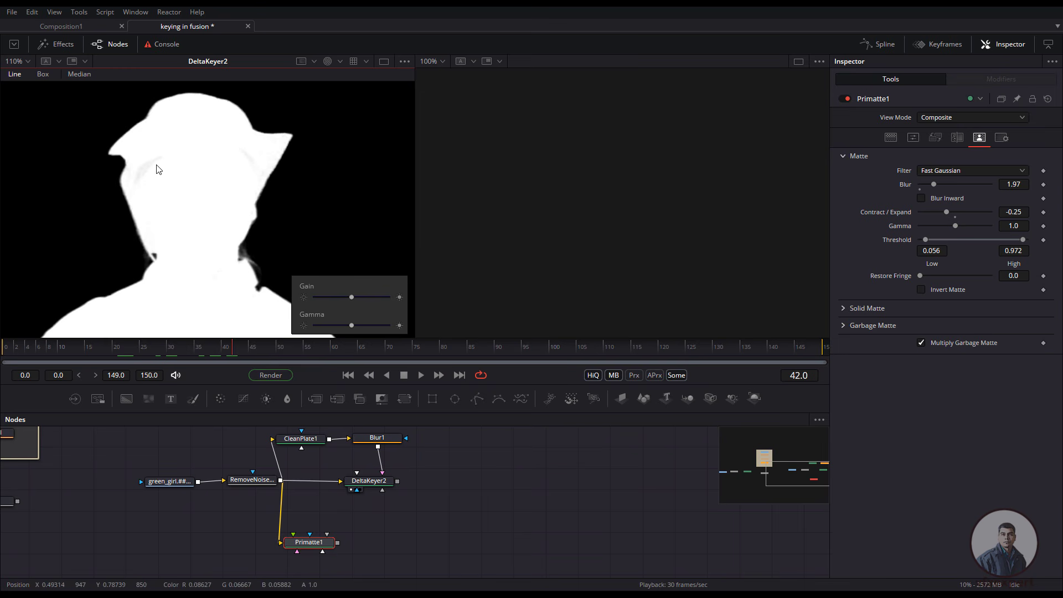
pyautogui.moveTo(352, 328); pyautogui.dragTo(340, 328)
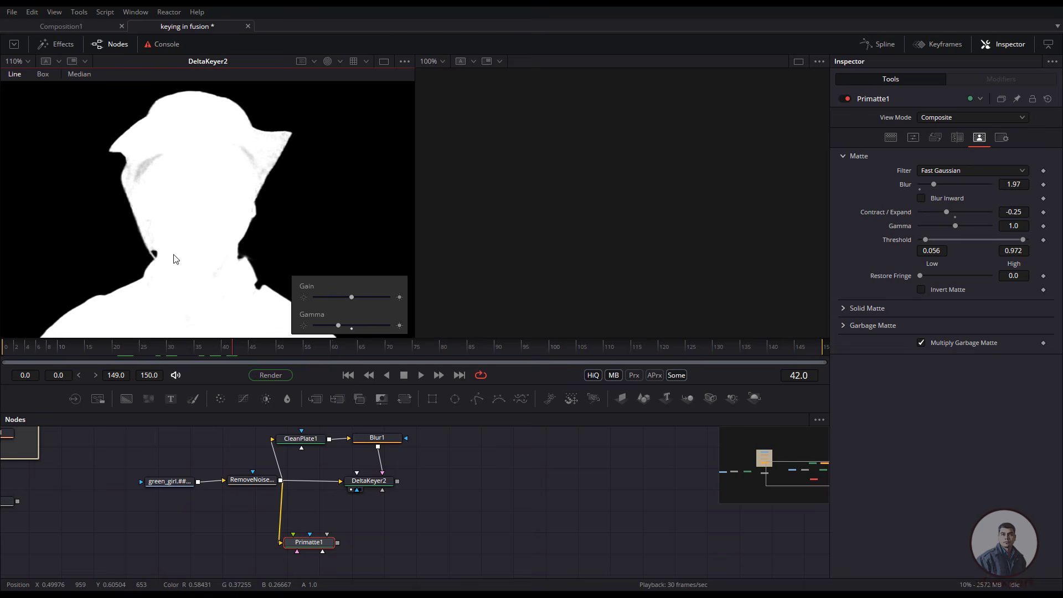
pyautogui.scroll(-4, 191, 244)
pyautogui.moveTo(228, 316); pyautogui.dragTo(218, 280)
pyautogui.moveTo(192, 130); pyautogui.dragTo(218, 232)
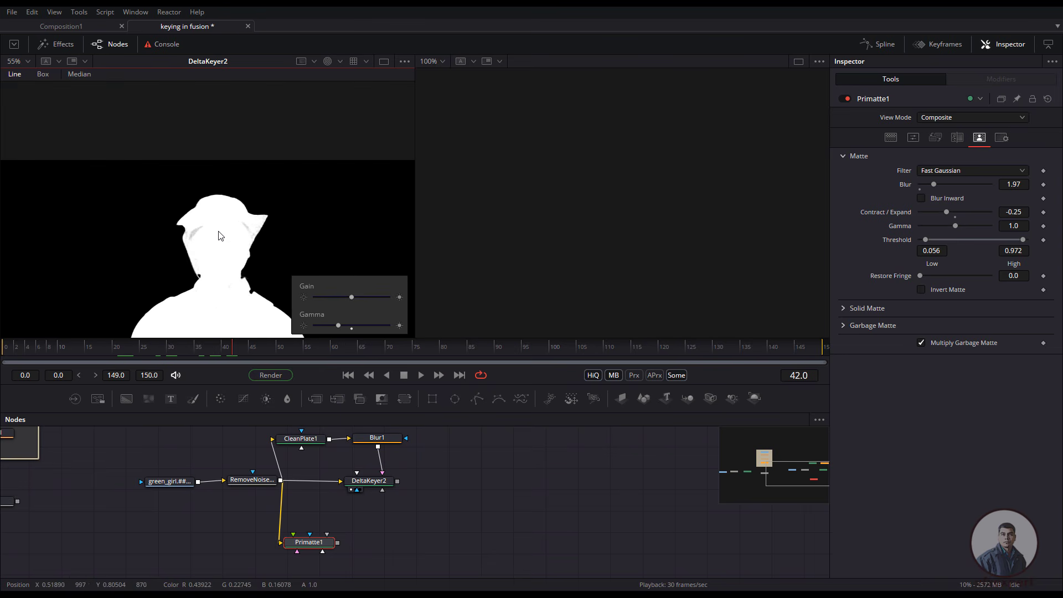
pyautogui.scroll(4, 220, 234)
pyautogui.moveTo(240, 273); pyautogui.dragTo(214, 212)
pyautogui.moveTo(227, 348); pyautogui.dragTo(273, 349)
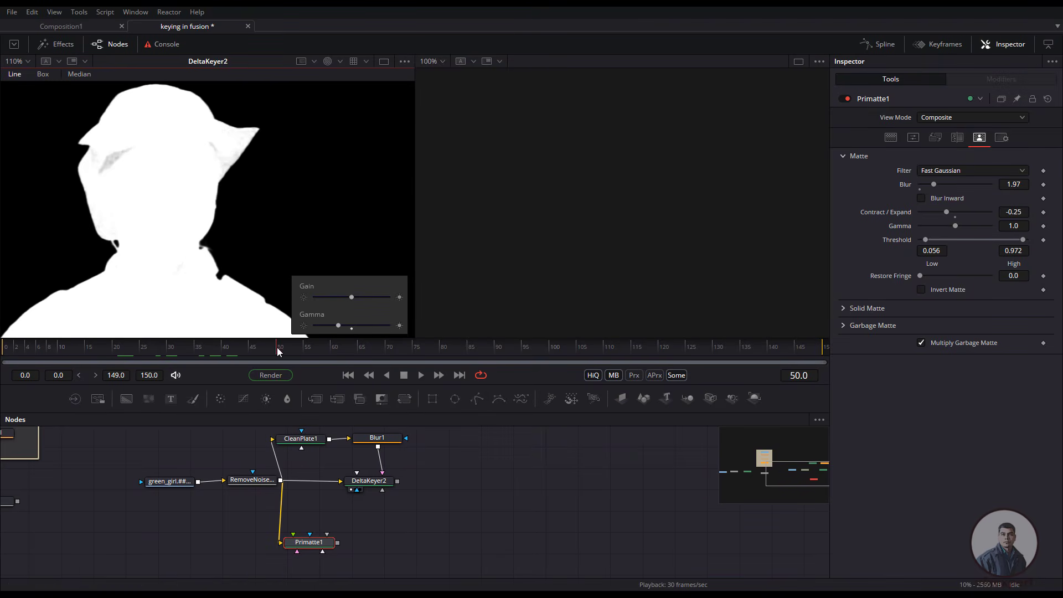
pyautogui.moveTo(231, 238); pyautogui.dragTo(225, 260)
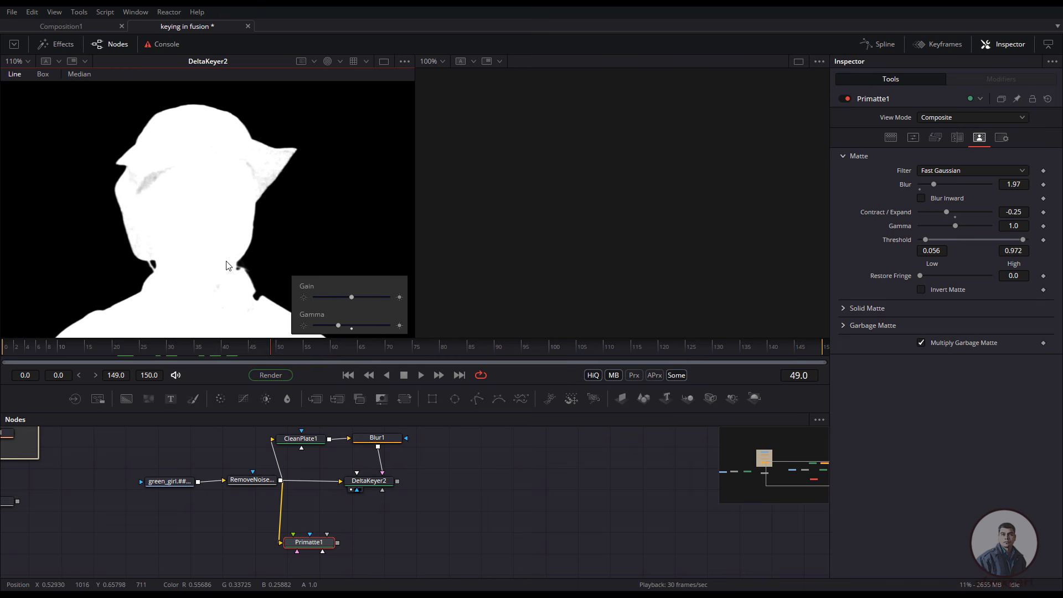
# Step: Place Primatte1 below DeltaKeyer2 and connect its output to DeltaKeyer2's Solid Matte input
pyautogui.moveTo(380, 493); pyautogui.dragTo(346, 485)
pyautogui.moveTo(294, 541); pyautogui.dragTo(321, 540)
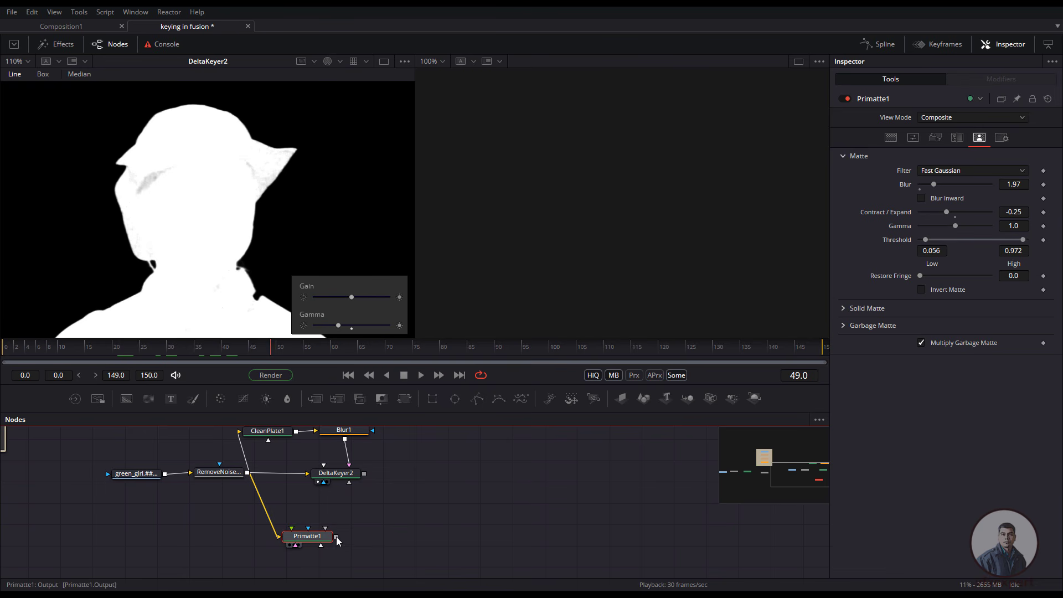
pyautogui.moveTo(337, 537); pyautogui.dragTo(339, 475)
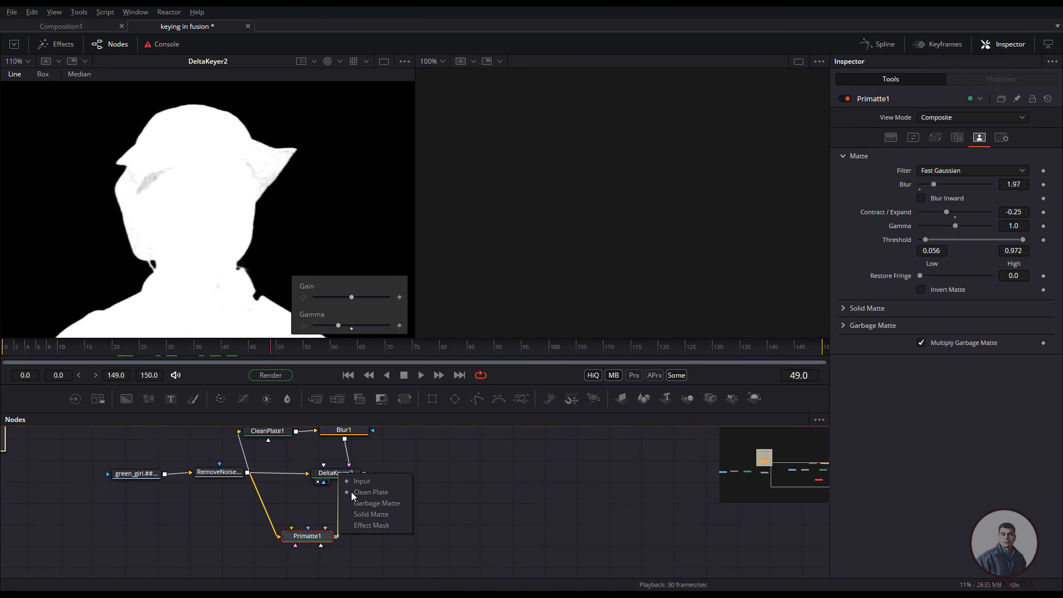
pyautogui.click(369, 516)
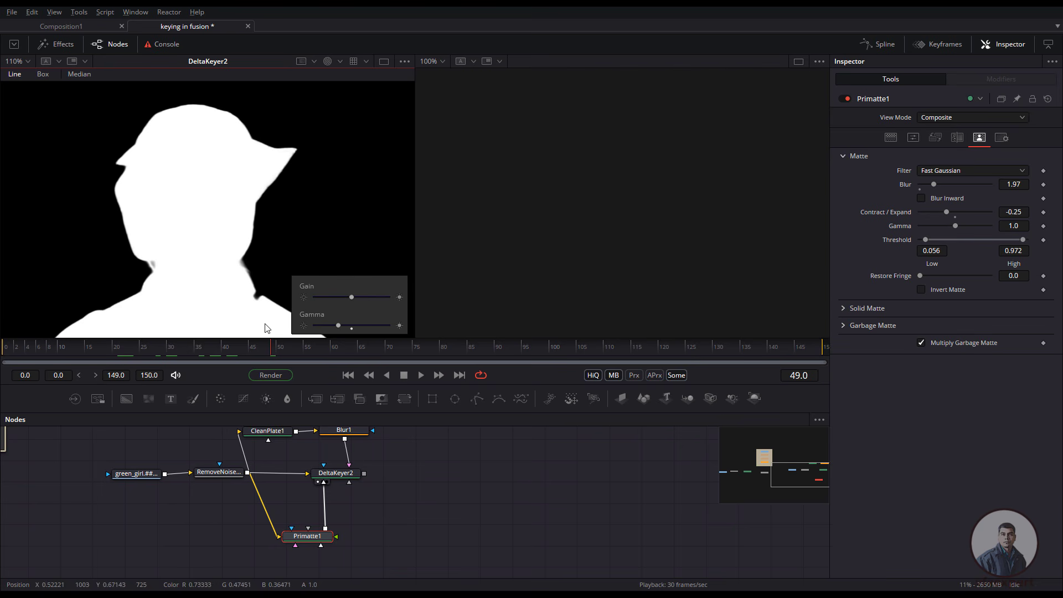
# Step: Reset the viewer gamma and check DeltaKeyer2's filled matte and colour result across frames 41 to 49
pyautogui.click(351, 327)
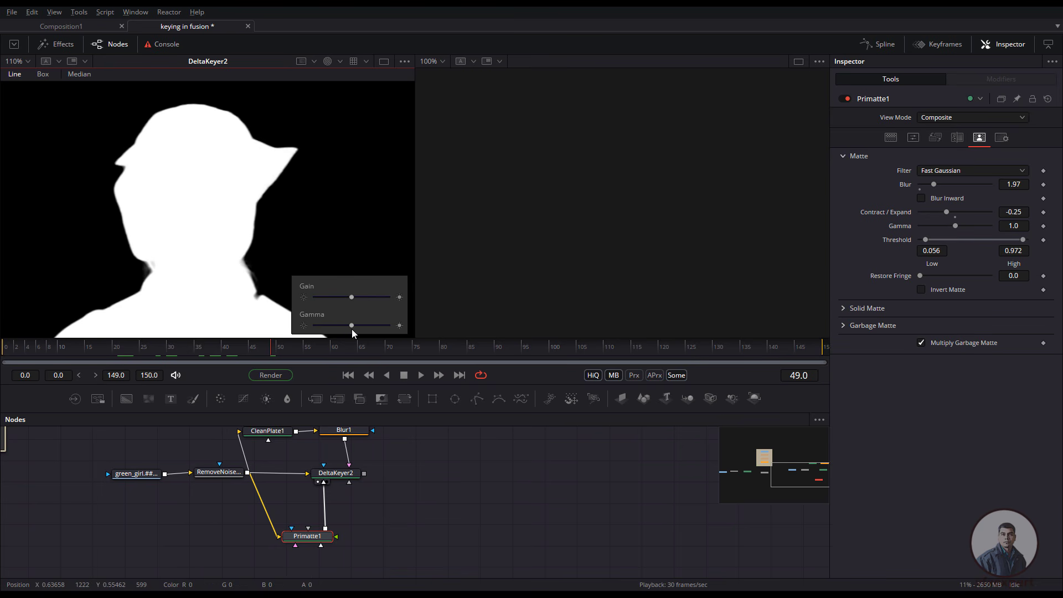
pyautogui.moveTo(267, 349)
pyautogui.mouseDown()
pyautogui.moveTo(189, 352)
pyautogui.moveTo(261, 350)
pyautogui.mouseUp()
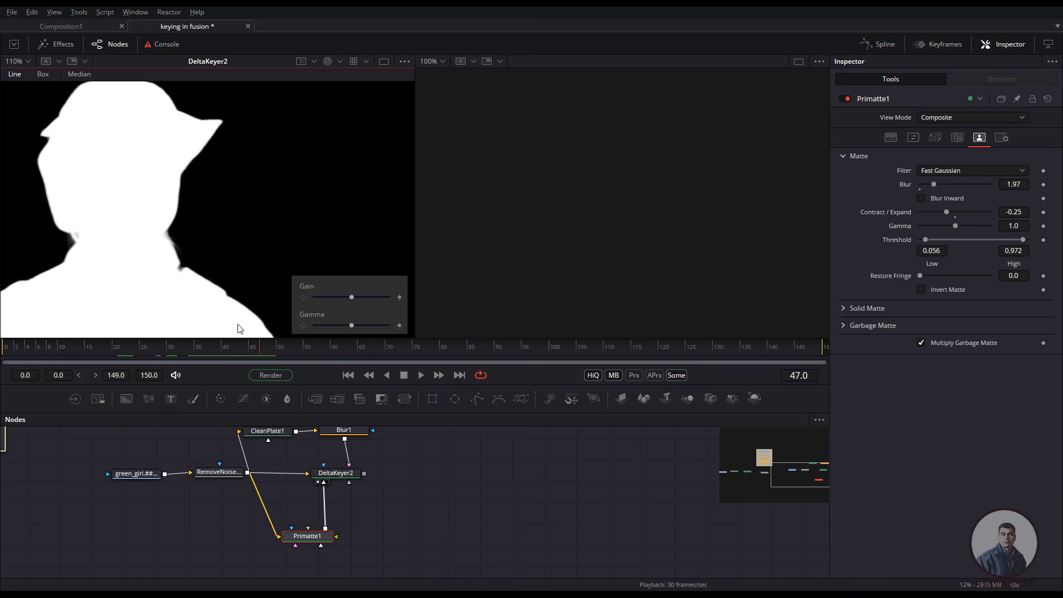
pyautogui.press('c')
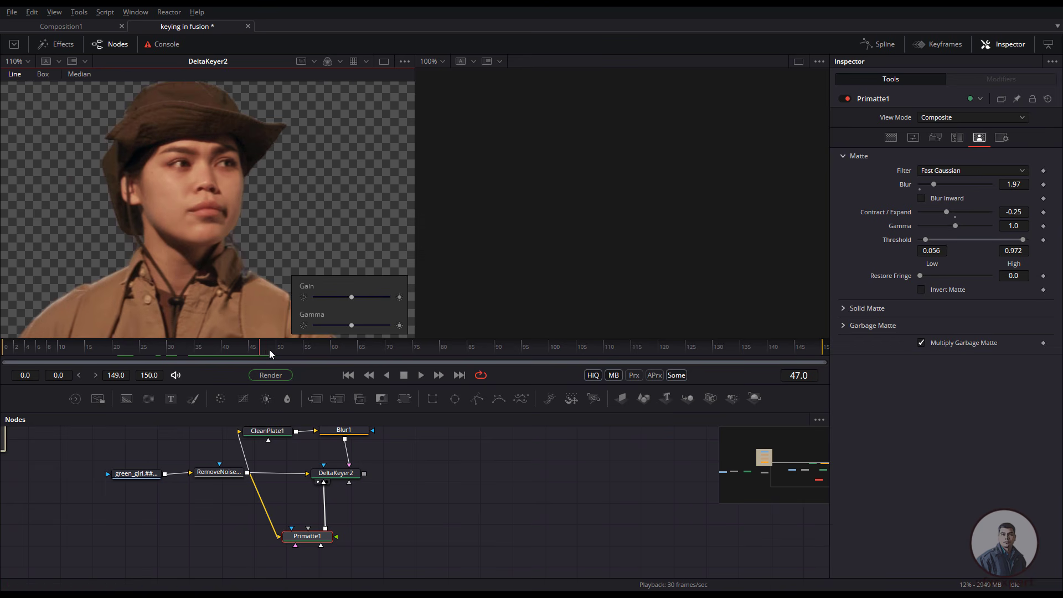
pyautogui.moveTo(269, 350); pyautogui.dragTo(227, 350)
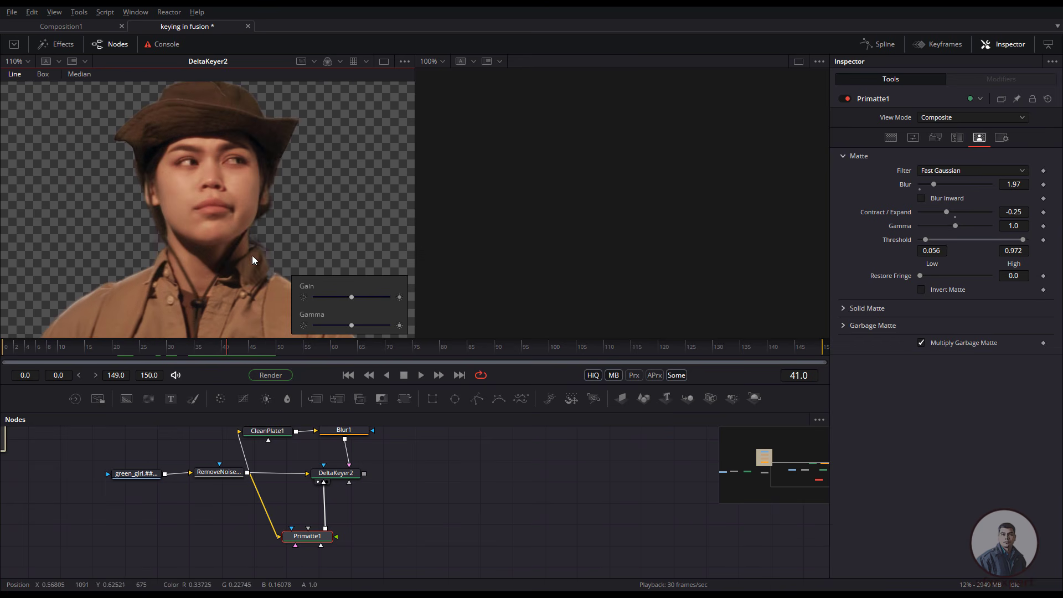
# Step: View Primatte1's alpha, and set its matte Blur to 6.46 and Contract/Expand to -0.91
pyautogui.press('a')
pyautogui.moveTo(367, 506); pyautogui.dragTo(376, 516)
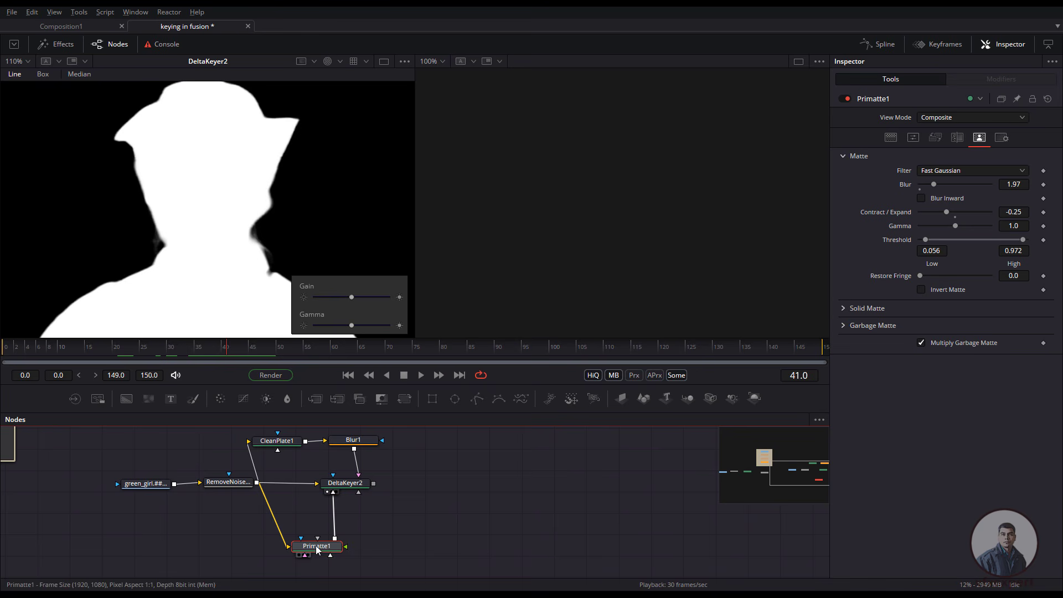
pyautogui.press('1')
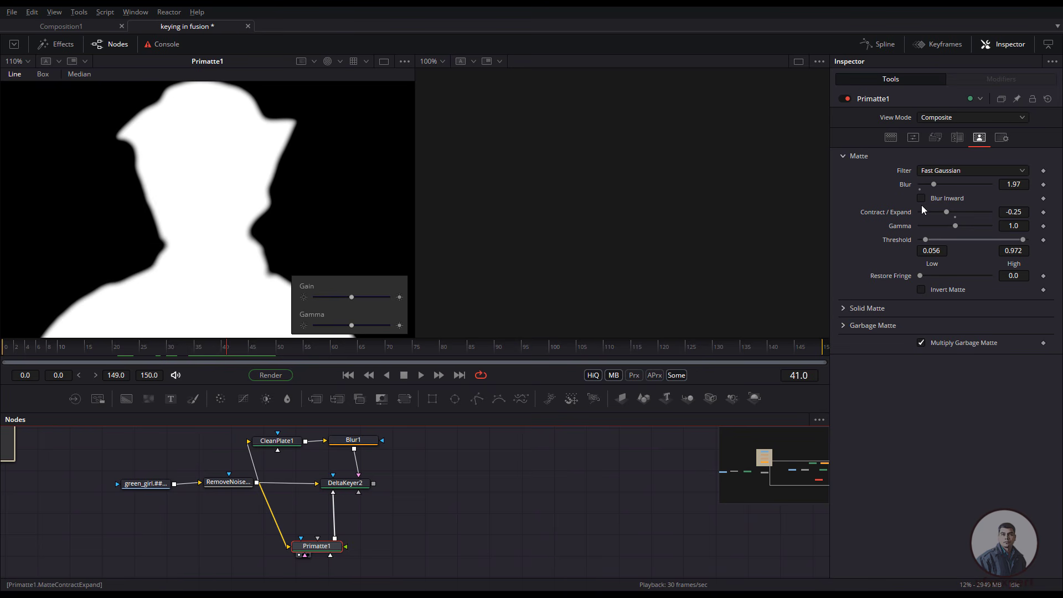
pyautogui.moveTo(934, 185); pyautogui.dragTo(966, 185)
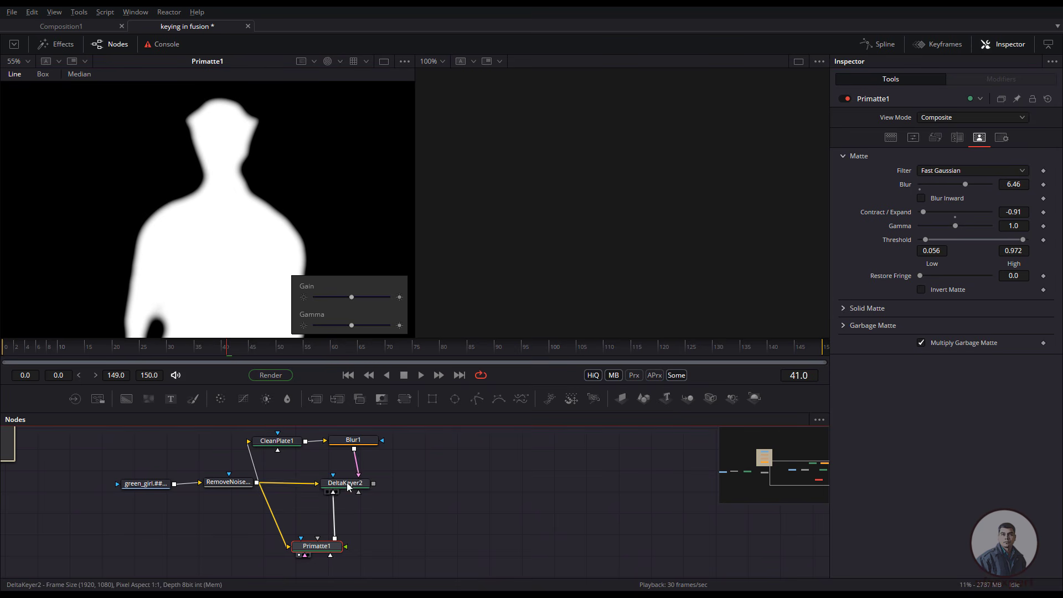
# Step: Compare the mattes of Primatte1 and DeltaKeyer2, and check DeltaKeyer2's neck edges through to frame 51
pyautogui.moveTo(348, 486); pyautogui.dragTo(245, 273)
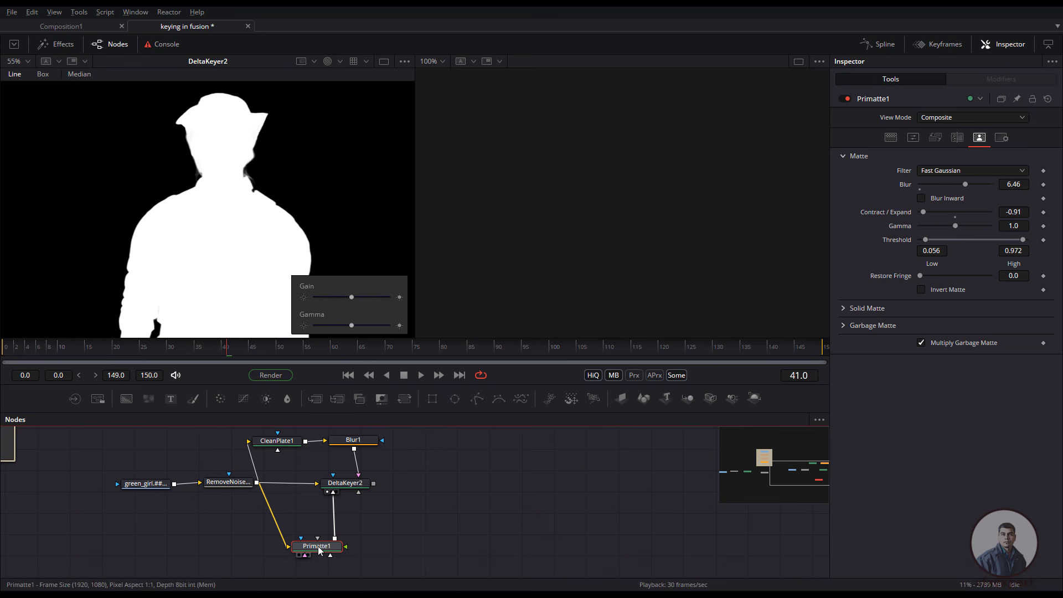
pyautogui.moveTo(318, 548); pyautogui.dragTo(255, 281)
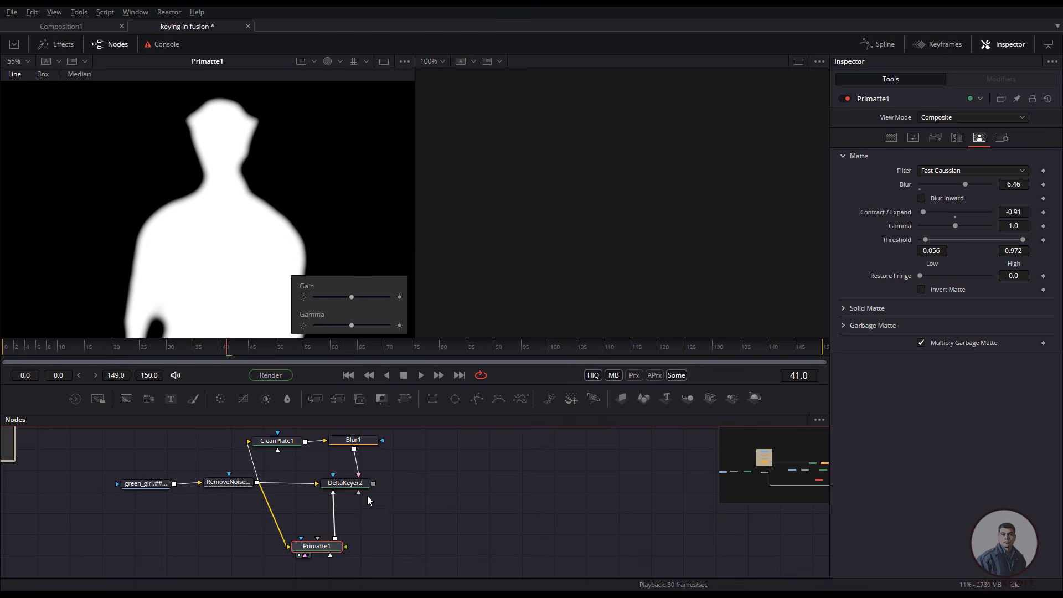
pyautogui.moveTo(263, 287); pyautogui.dragTo(261, 285)
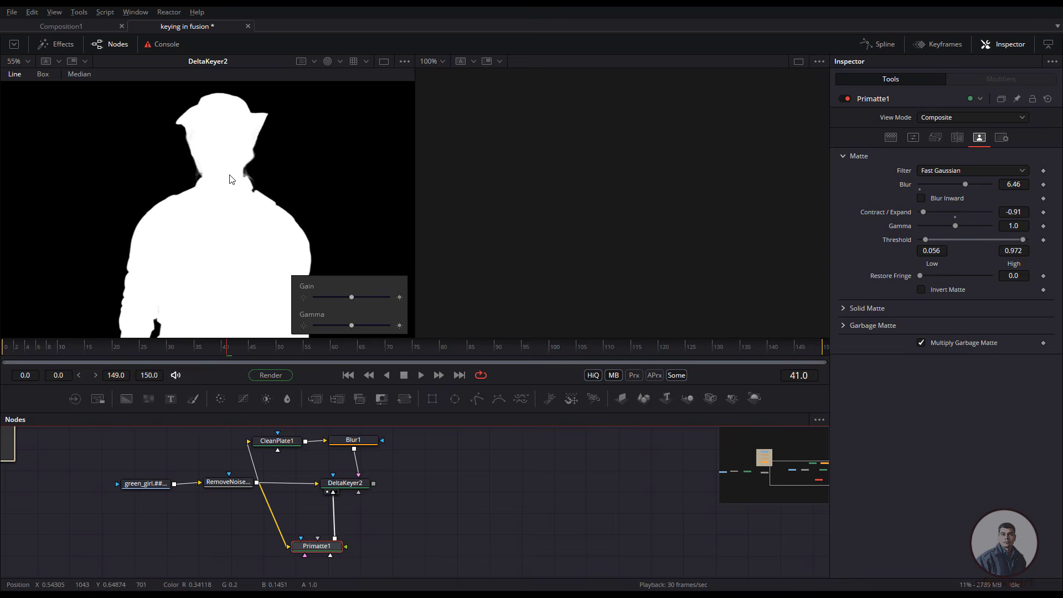
pyautogui.scroll(2, 261, 169)
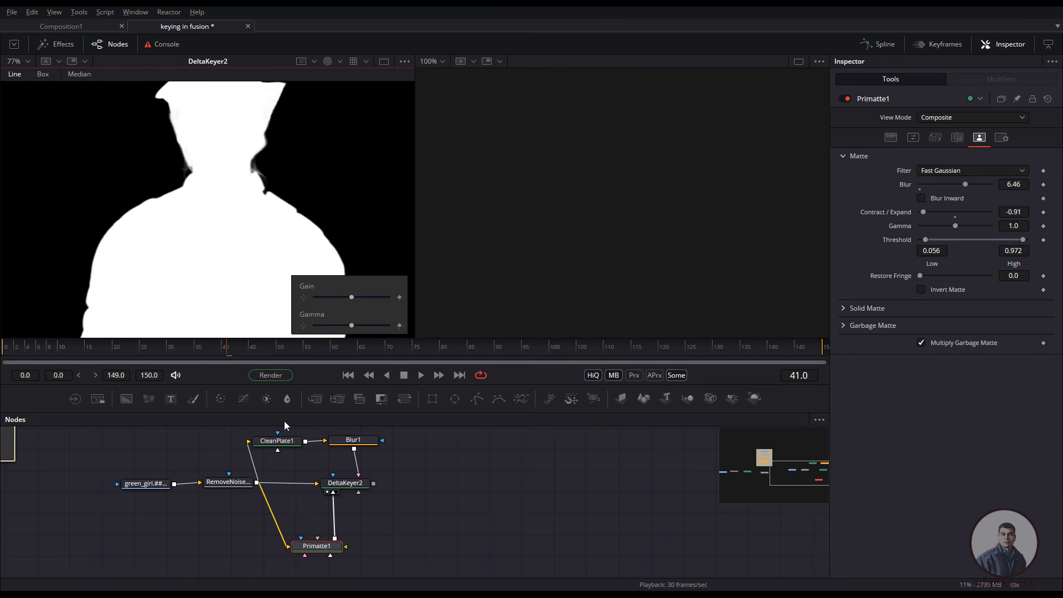
pyautogui.moveTo(230, 106); pyautogui.dragTo(232, 188)
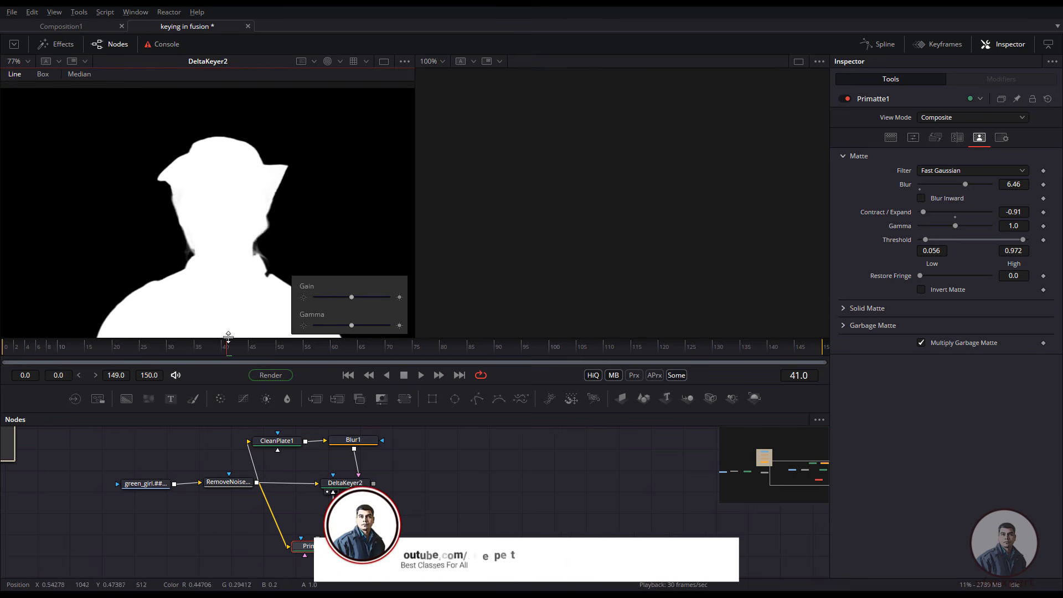
pyautogui.moveTo(181, 348); pyautogui.dragTo(281, 358)
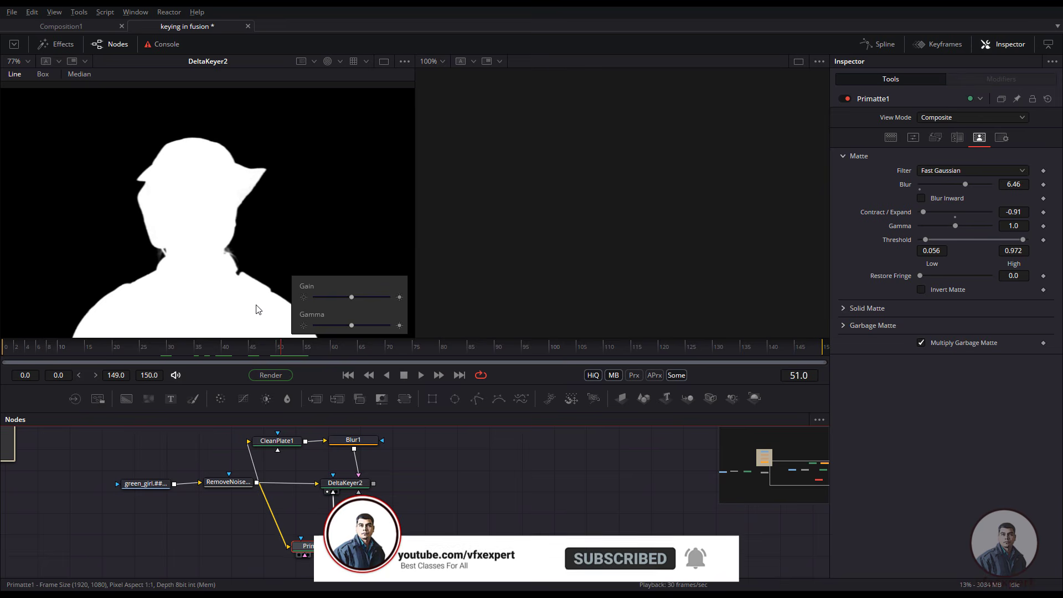
# Step: Disconnect Primatte1 from DeltaKeyer2 and inspect the face area of the matte with a lower viewer gamma
pyautogui.moveTo(319, 549)
pyautogui.mouseDown()
pyautogui.moveTo(306, 505)
pyautogui.moveTo(303, 546)
pyautogui.mouseUp()
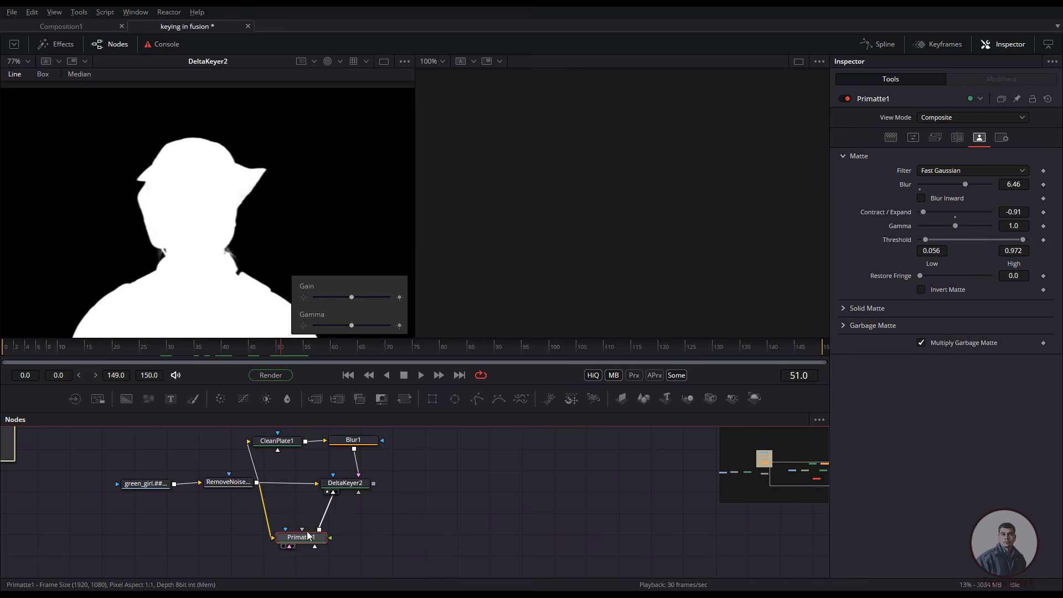
pyautogui.moveTo(334, 498); pyautogui.dragTo(334, 514)
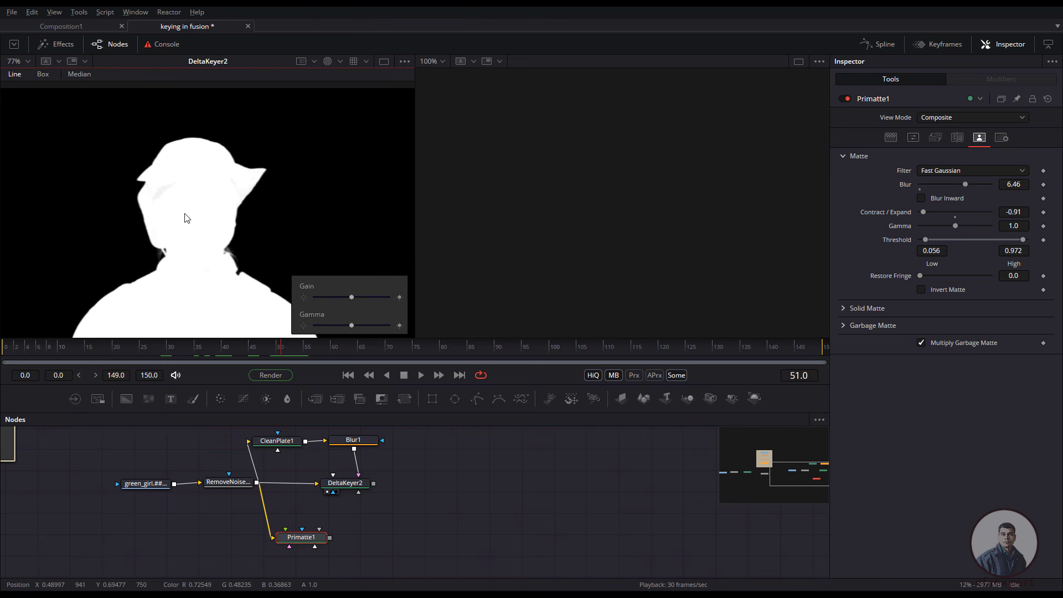
pyautogui.moveTo(352, 326); pyautogui.dragTo(343, 326)
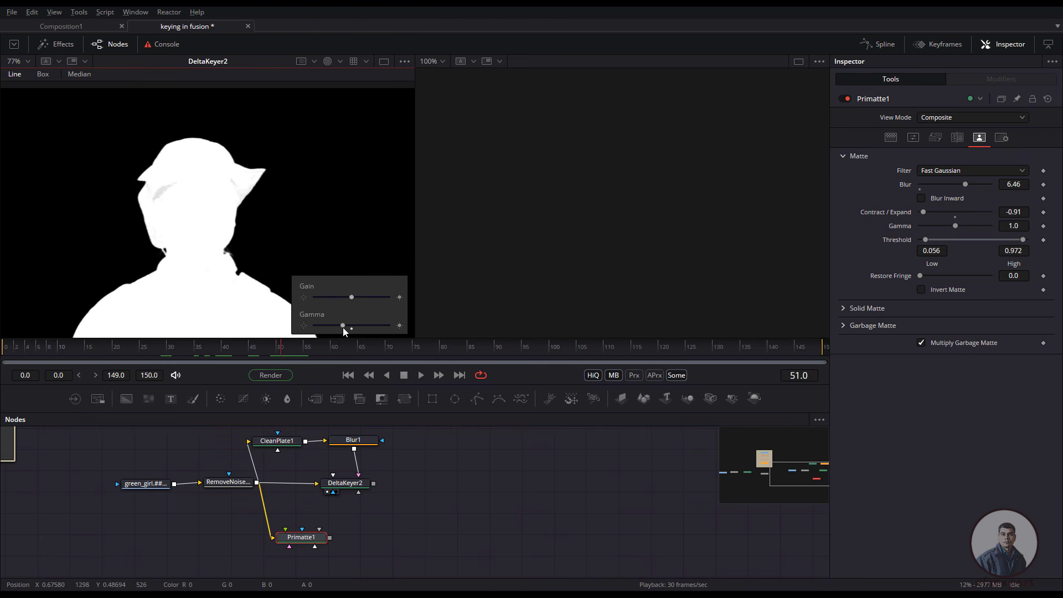
pyautogui.moveTo(181, 187); pyautogui.dragTo(165, 200)
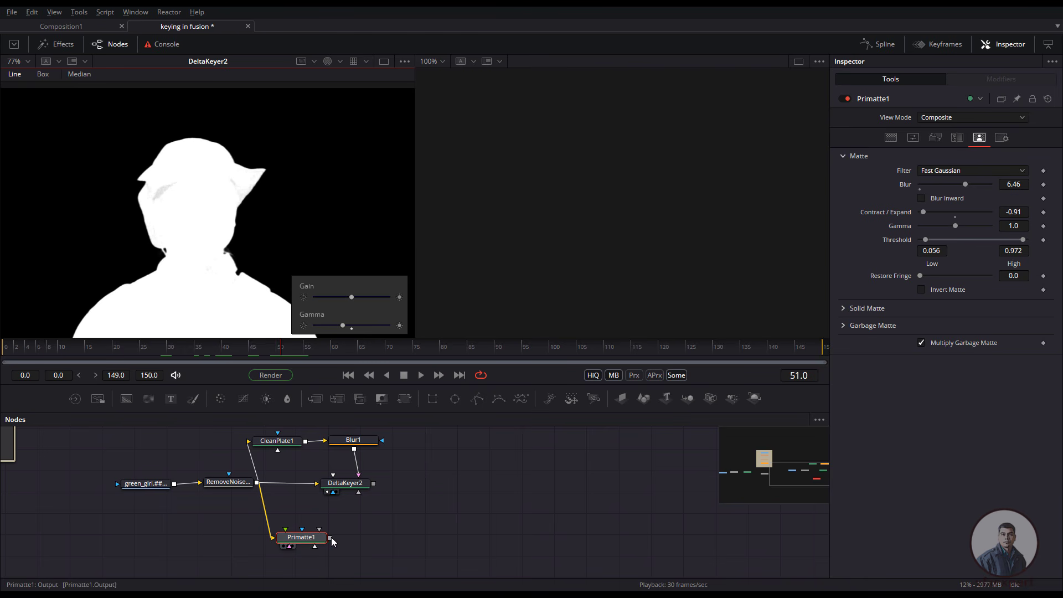
# Step: Reconnect Primatte1's output to DeltaKeyer2's Solid Matte input and reset the viewer gamma
pyautogui.moveTo(330, 537); pyautogui.dragTo(358, 485)
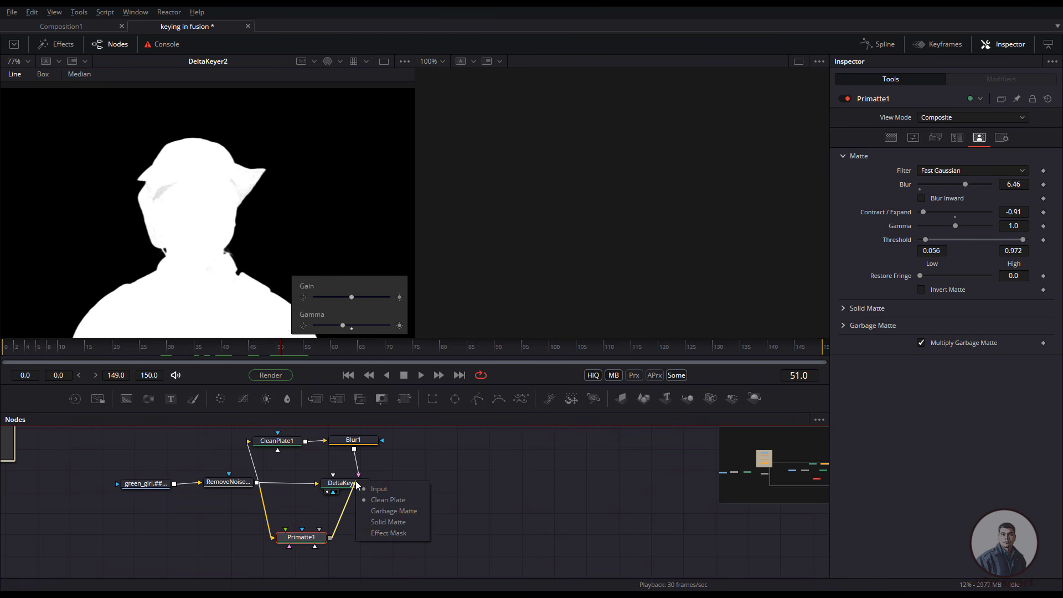
pyautogui.click(386, 533)
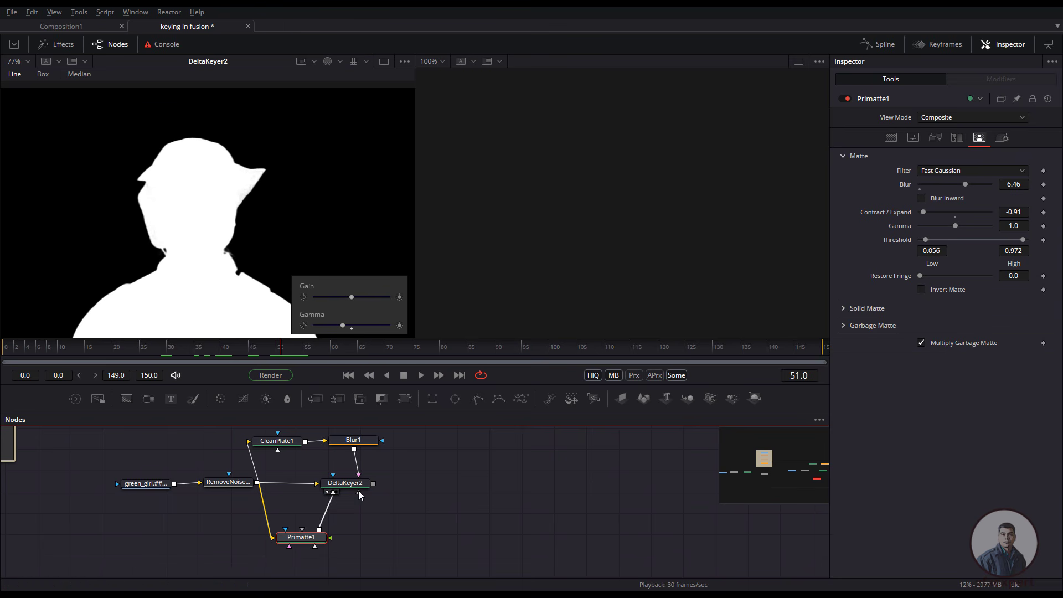
pyautogui.click(352, 329)
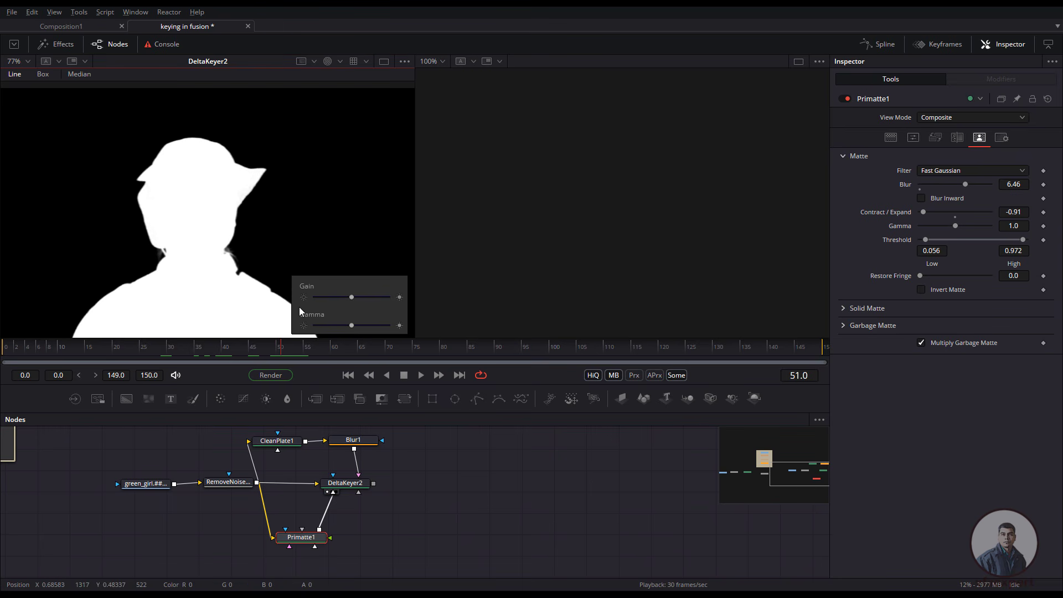
# Step: Check DeltaKeyer2's matte back to frame 39 and view the whole keyed woman in colour
pyautogui.moveTo(256, 351); pyautogui.dragTo(221, 333)
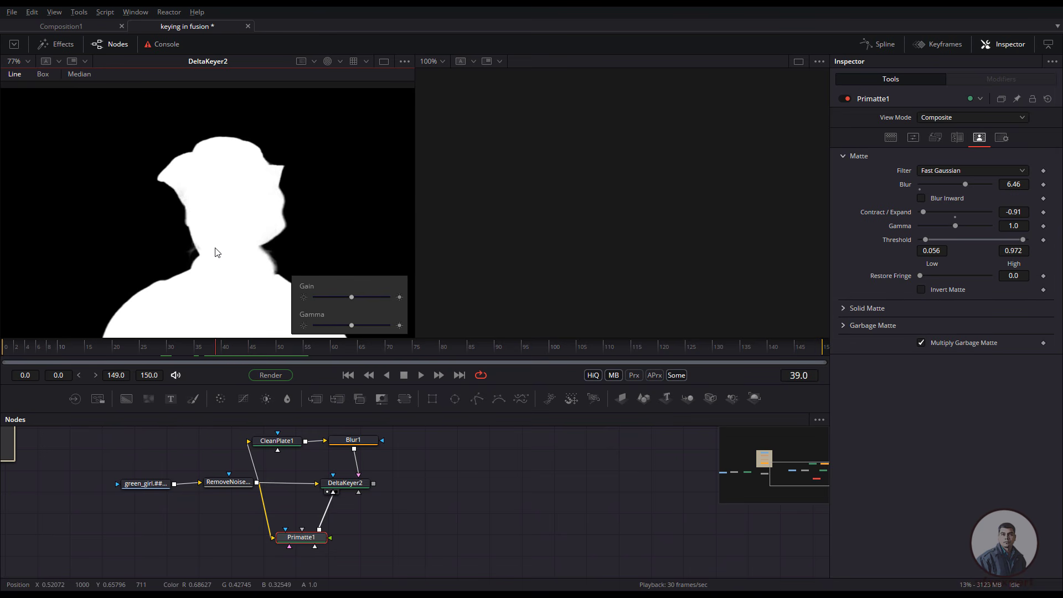
pyautogui.press('c')
pyautogui.scroll(-6, 215, 249)
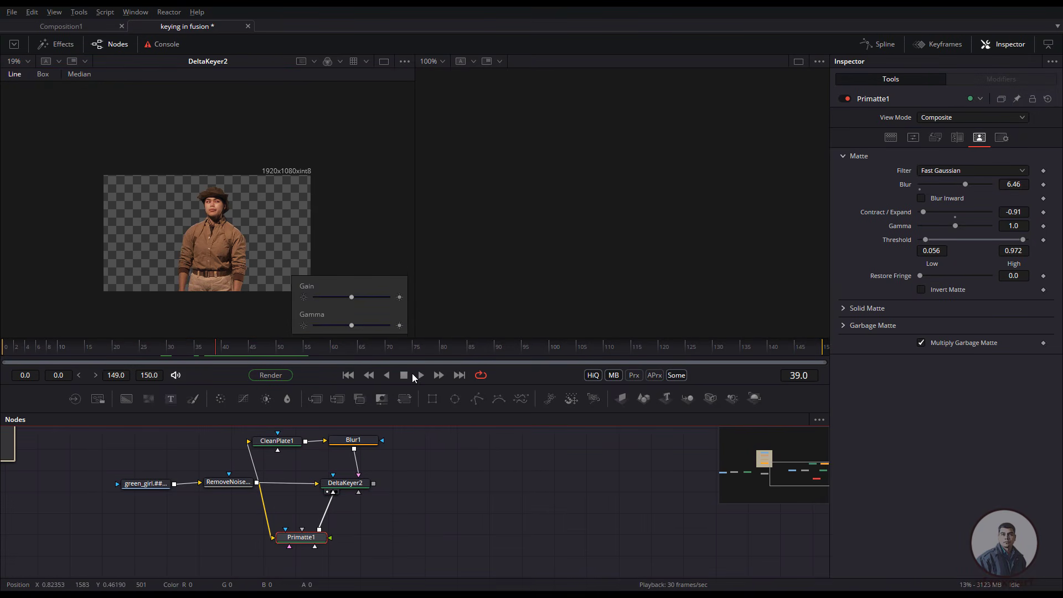
# Step: Add a Polygon mask and draw a closed shape loosely around the keyed woman, extending below the frame
pyautogui.moveTo(283, 256); pyautogui.dragTo(274, 278)
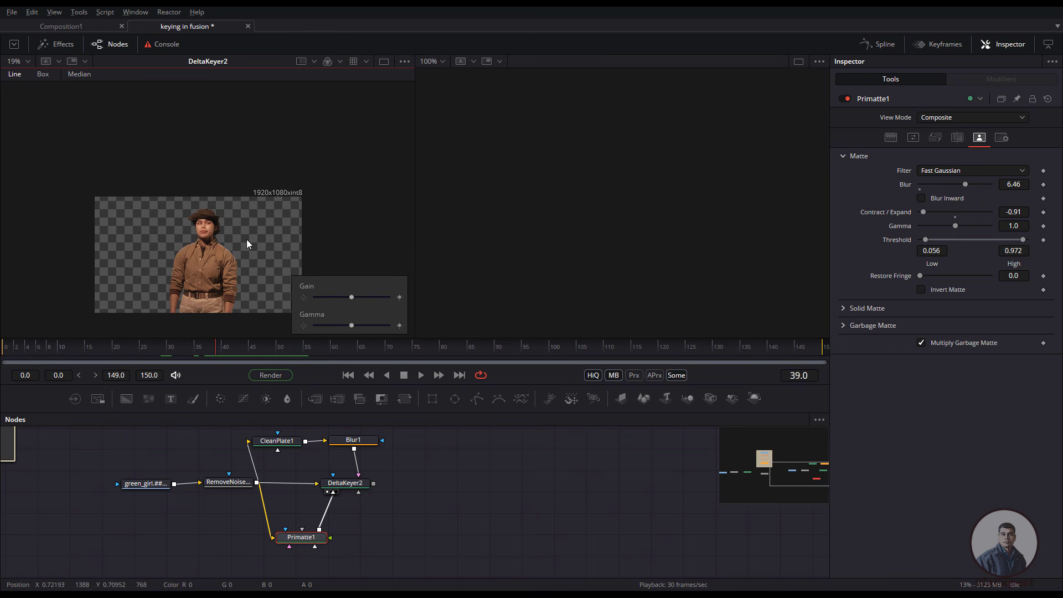
pyautogui.scroll(2, 249, 285)
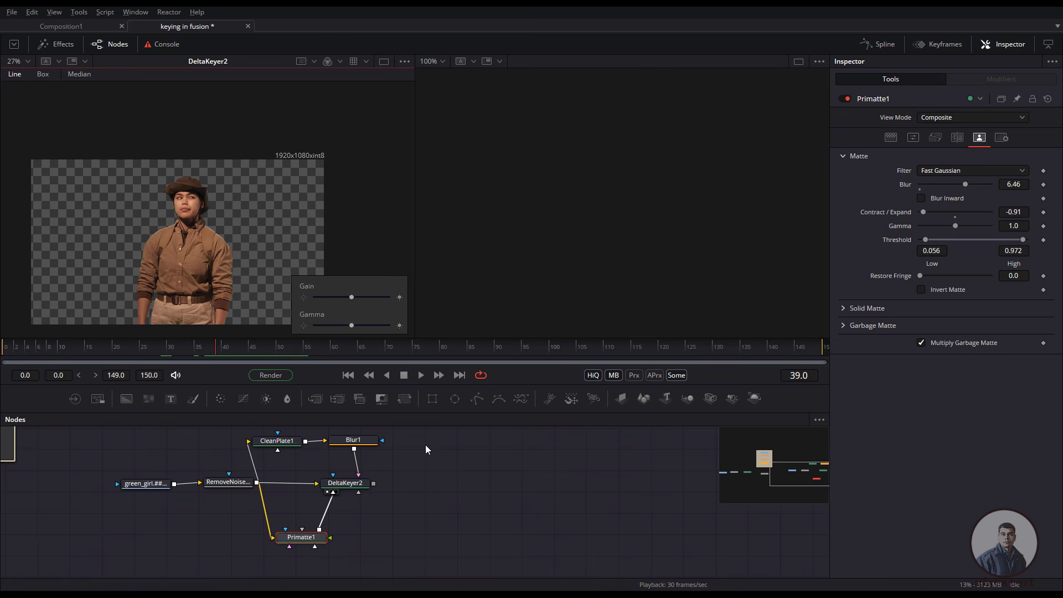
pyautogui.moveTo(427, 453); pyautogui.dragTo(404, 467)
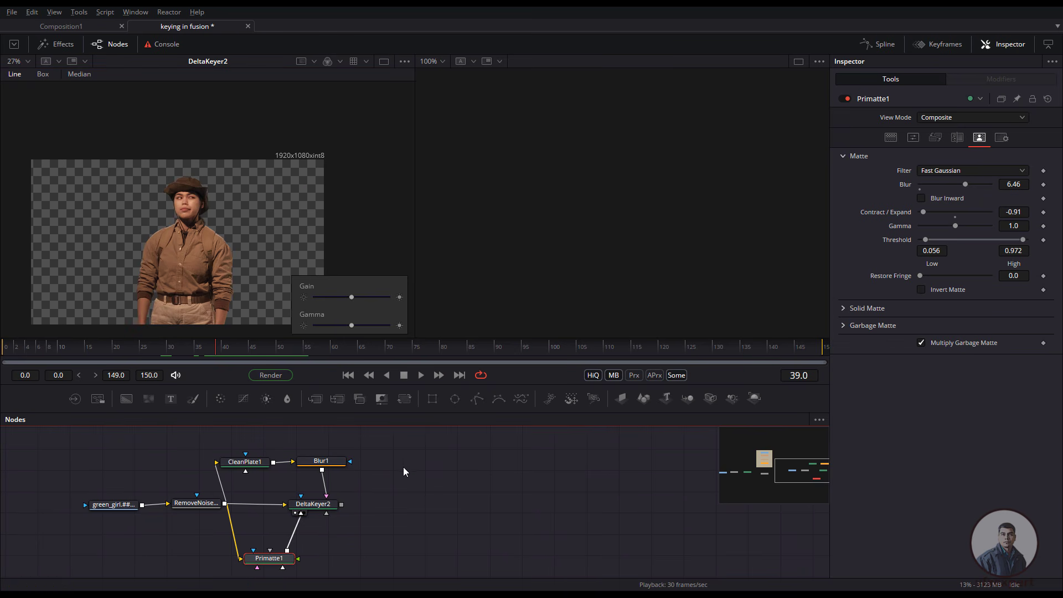
pyautogui.click(478, 404)
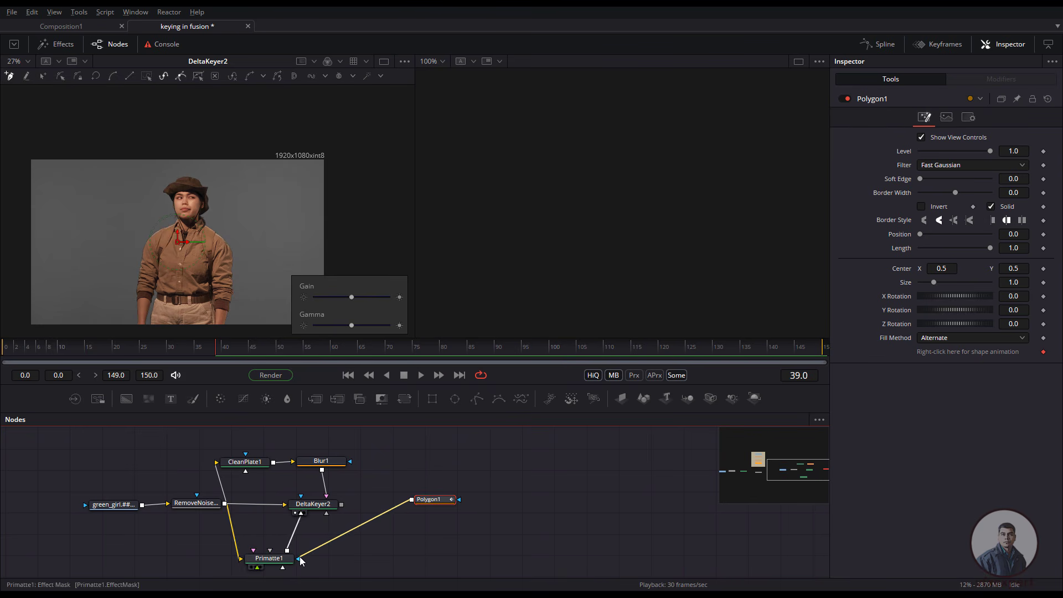
pyautogui.moveTo(300, 561); pyautogui.dragTo(447, 506)
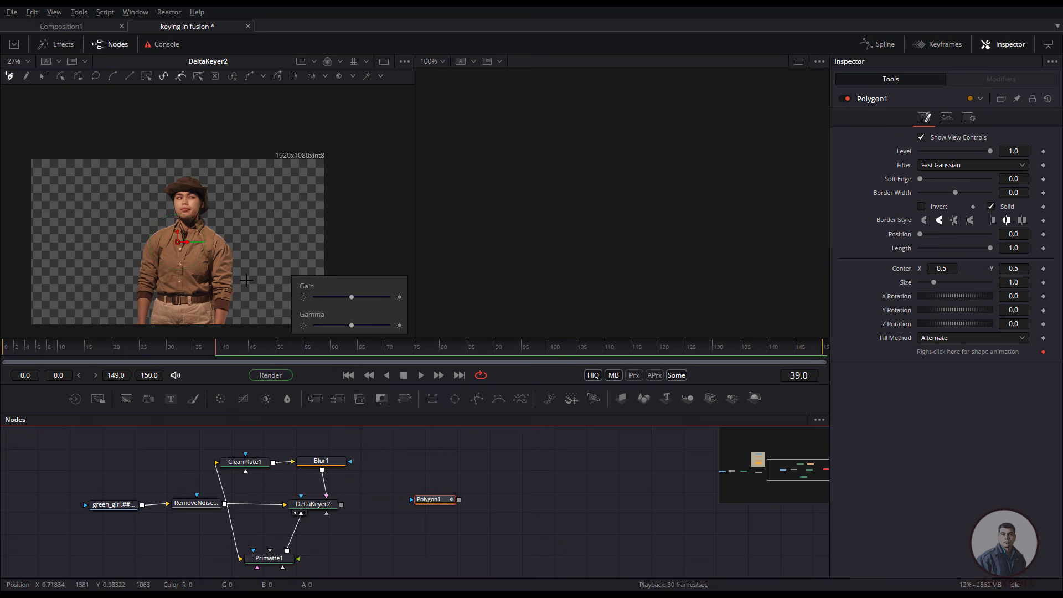
pyautogui.click(114, 305)
pyautogui.click(284, 243)
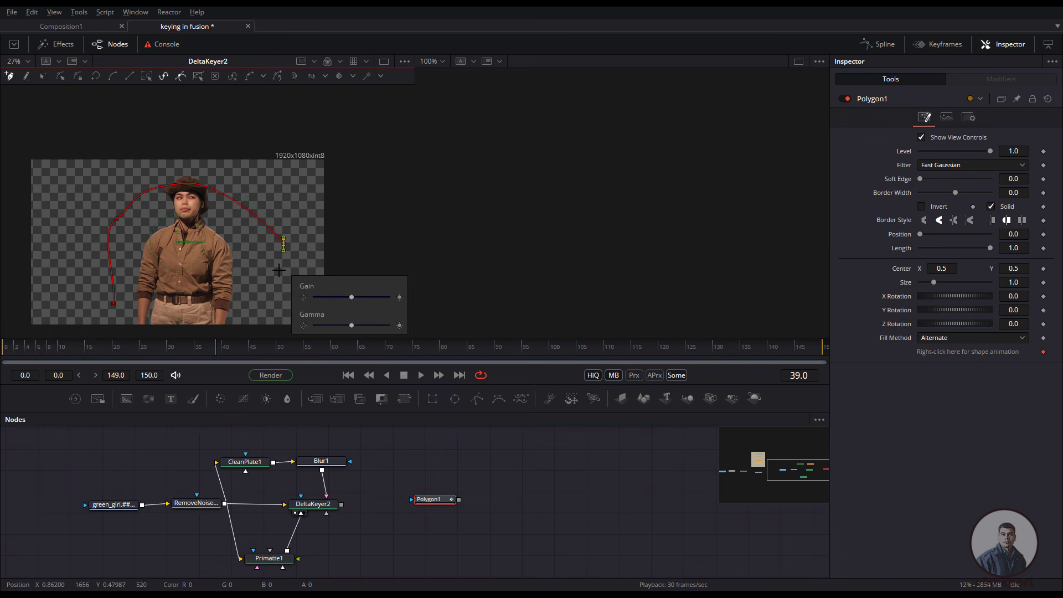
pyautogui.moveTo(251, 311); pyautogui.dragTo(268, 289)
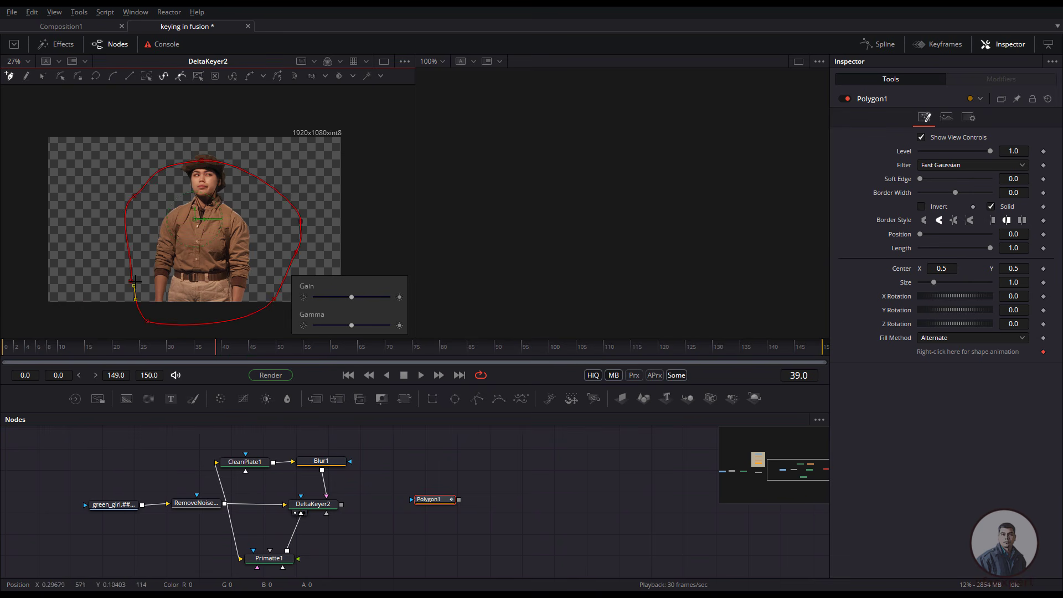
# Step: Connect Polygon1 to DeltaKeyer2's Garbage Matte input, invert it, and raise its uppermost point above the hat
pyautogui.moveTo(458, 504); pyautogui.dragTo(327, 518)
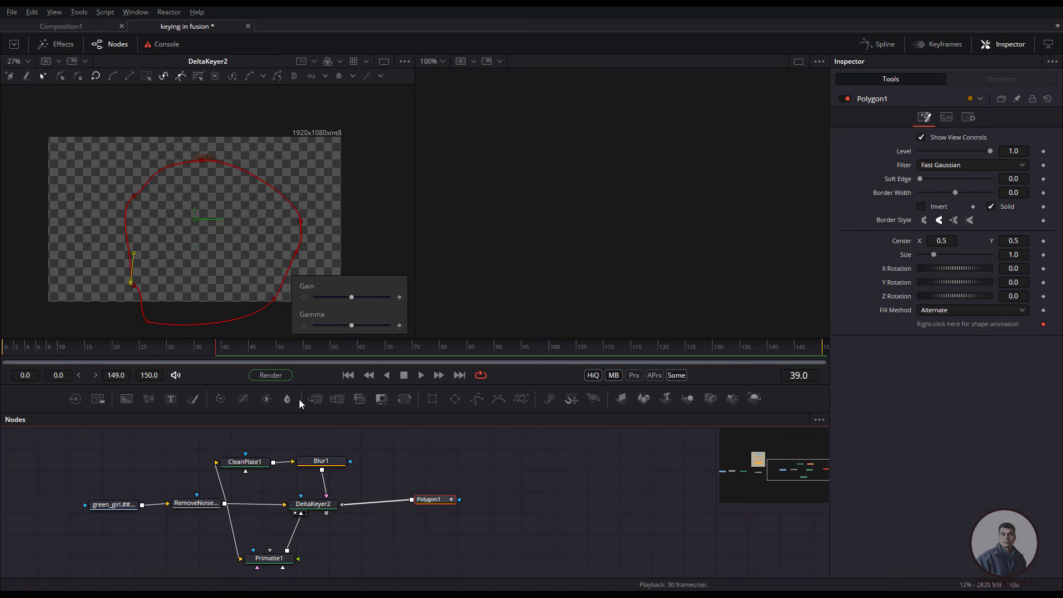
pyautogui.click(922, 206)
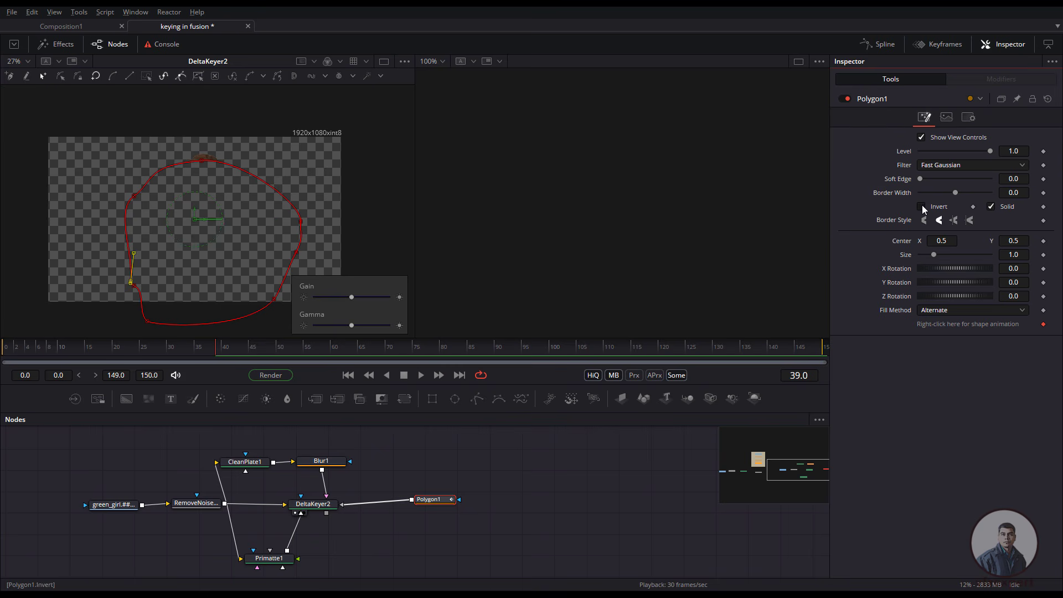
pyautogui.click(202, 161)
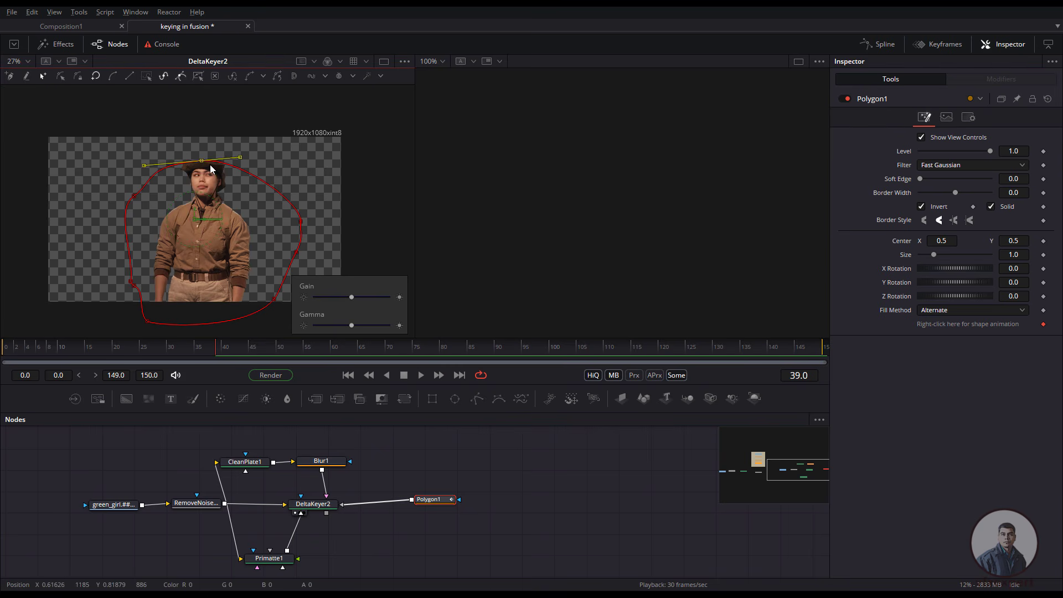
pyautogui.moveTo(204, 165); pyautogui.dragTo(208, 145)
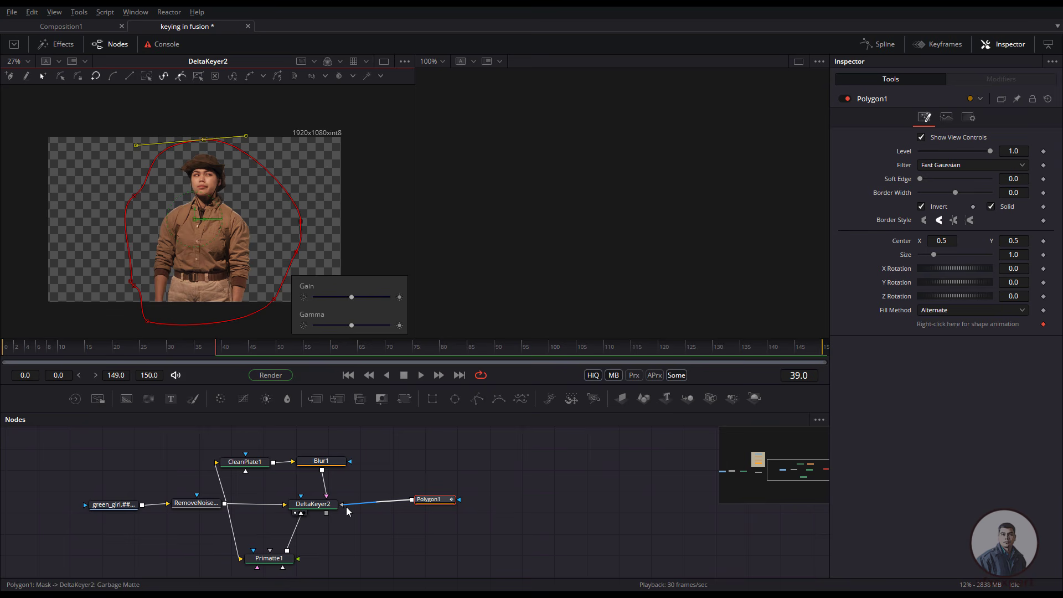
# Step: Disconnect Polygon1 from DeltaKeyer2 and delete the mask node
pyautogui.moveTo(348, 505); pyautogui.dragTo(437, 502)
pyautogui.press('Delete')
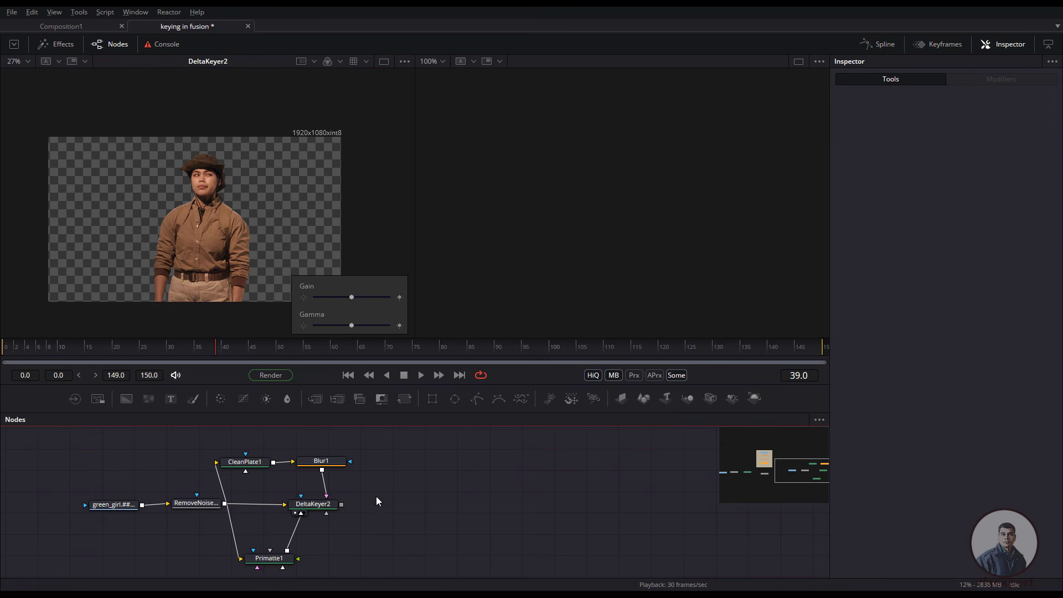
# Step: Space DeltaKeyer2 farther from the nodes feeding it and go to frame 32
pyautogui.moveTo(332, 505); pyautogui.dragTo(385, 508)
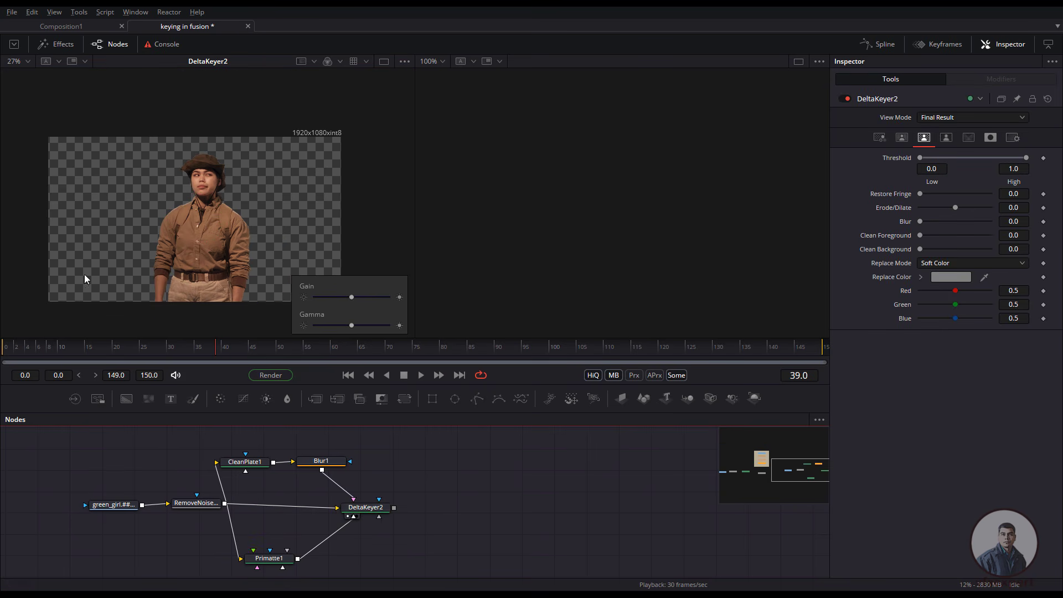
pyautogui.moveTo(235, 348); pyautogui.dragTo(181, 344)
pyautogui.scroll(-3, 459, 501)
pyautogui.moveTo(459, 500); pyautogui.dragTo(505, 534)
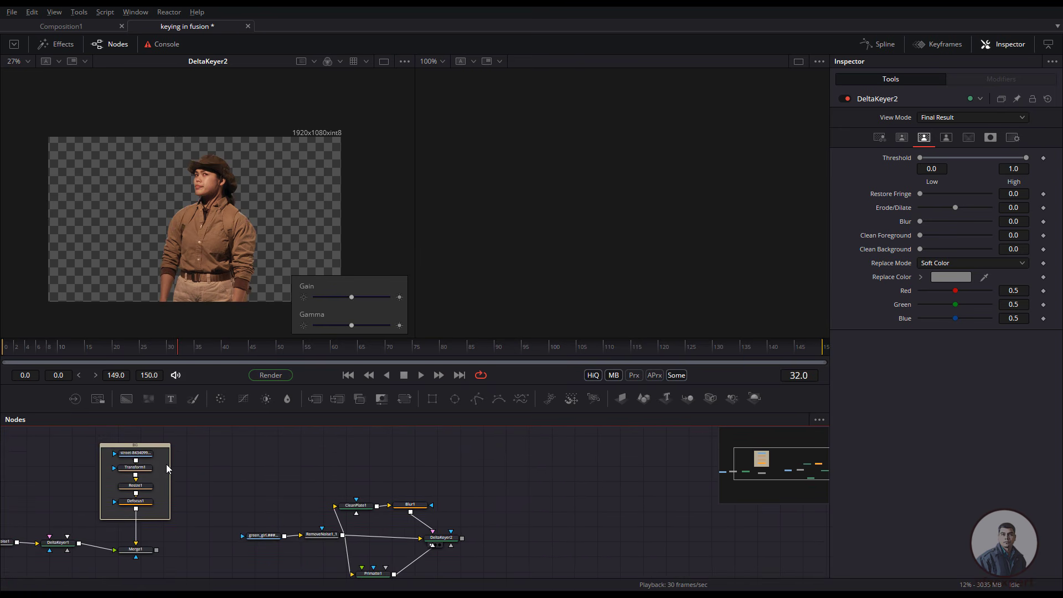
# Step: Duplicate the BG group with its street footage nodes and place the copy beyond DeltaKeyer2
pyautogui.click(158, 447)
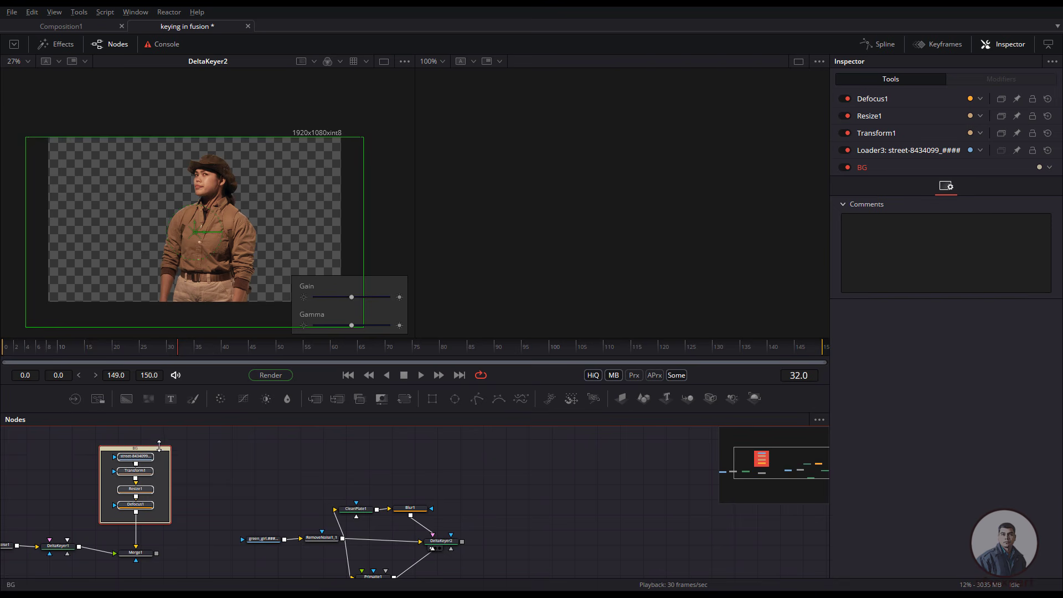
pyautogui.click(188, 444)
pyautogui.click(162, 448)
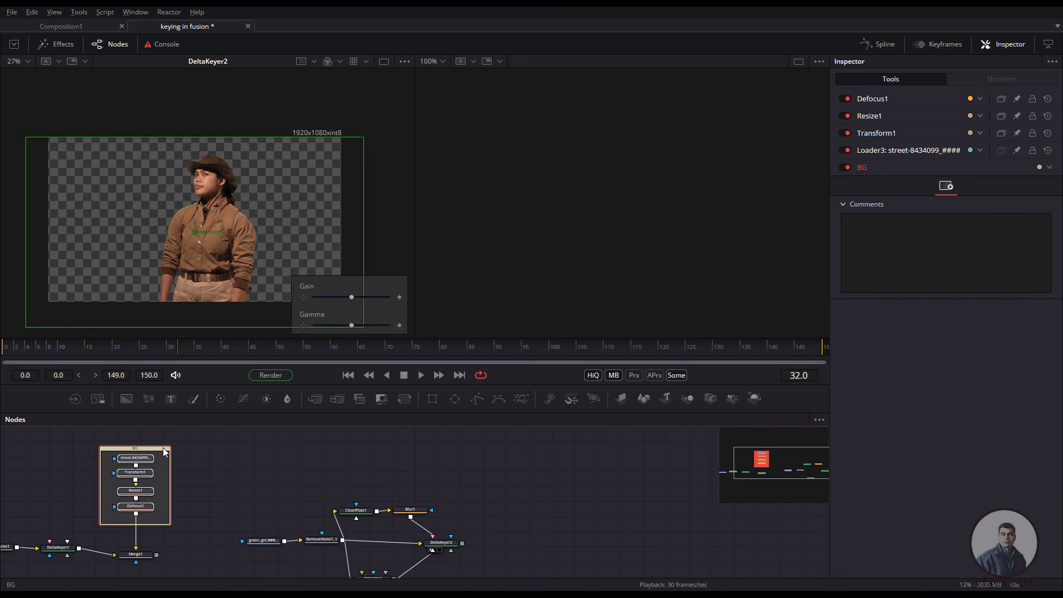
pyautogui.moveTo(459, 520); pyautogui.dragTo(328, 500)
pyautogui.click(393, 473)
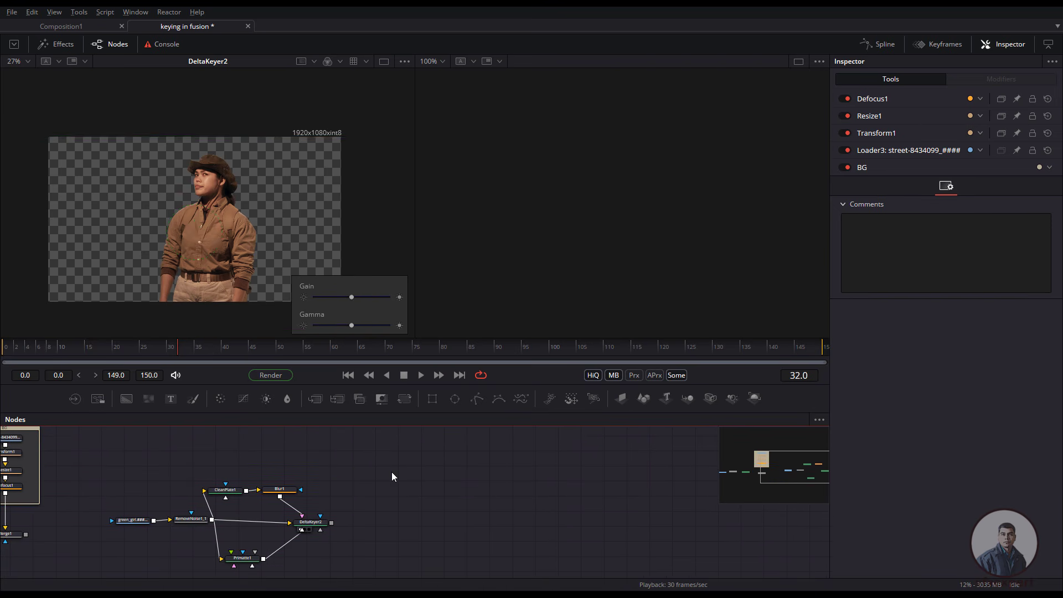
pyautogui.hotkey('ctrl', 'v')
pyautogui.moveTo(399, 472); pyautogui.dragTo(404, 446)
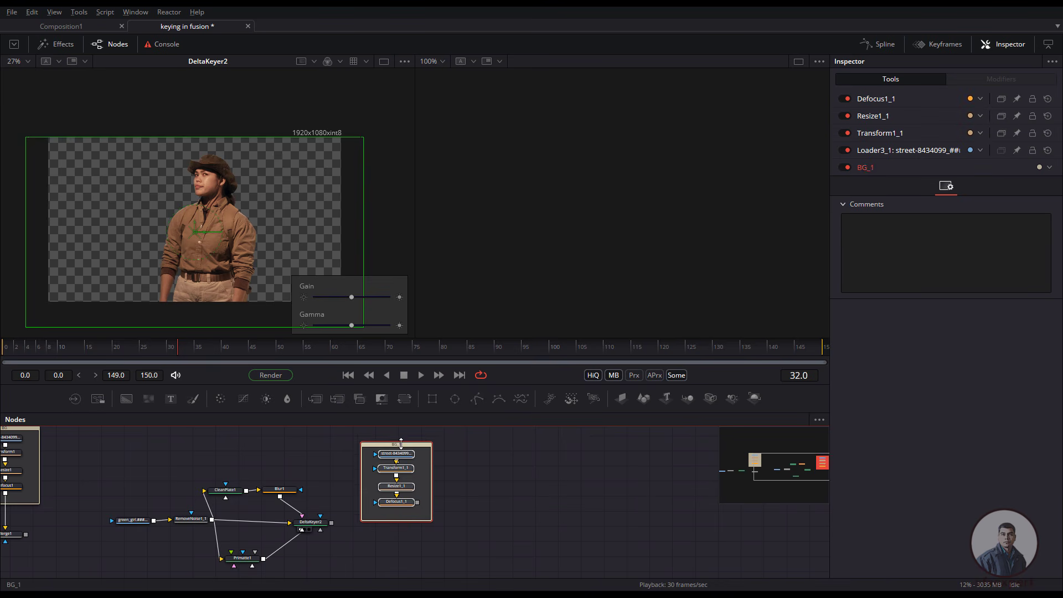
# Step: Add a Merge node with Defocus1_1 as its background and DeltaKeyer2 as its foreground
pyautogui.click(376, 540)
pyautogui.moveTo(371, 542); pyautogui.dragTo(360, 549)
pyautogui.scroll(2, 360, 552)
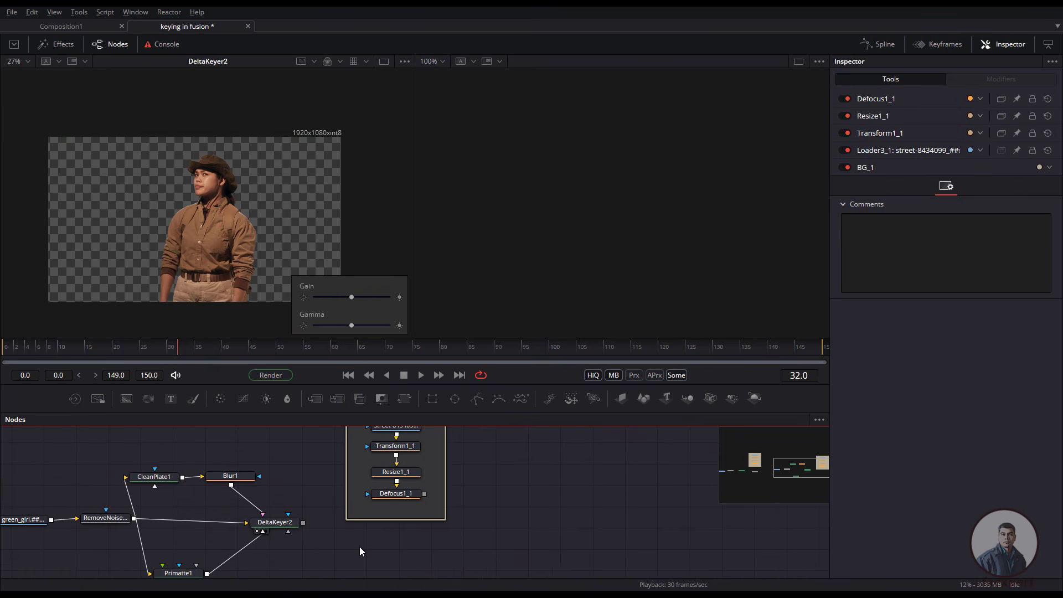
pyautogui.hotkey('shift', 'space')
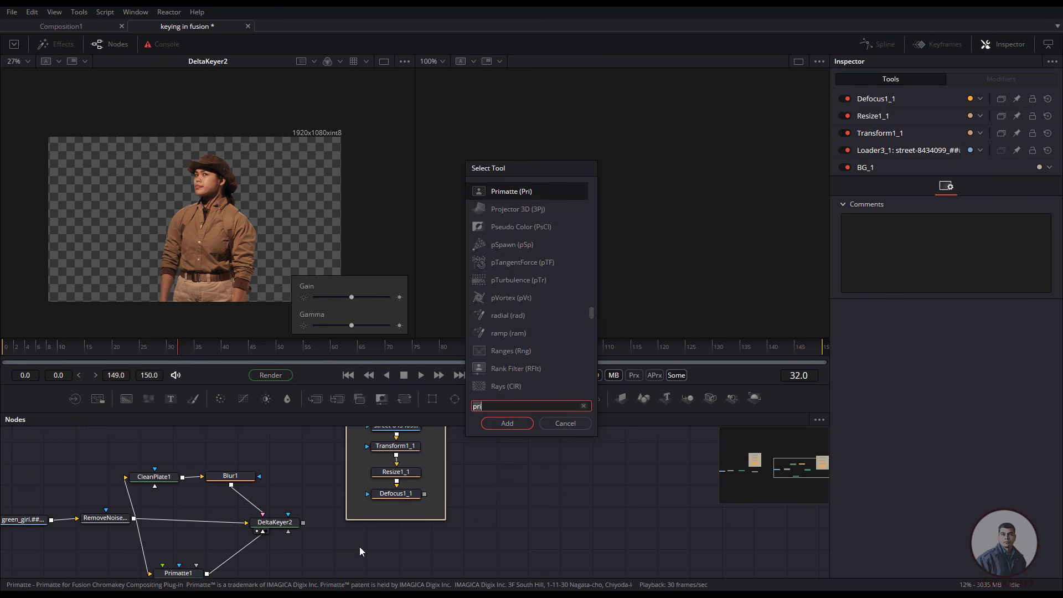
pyautogui.write('mer')
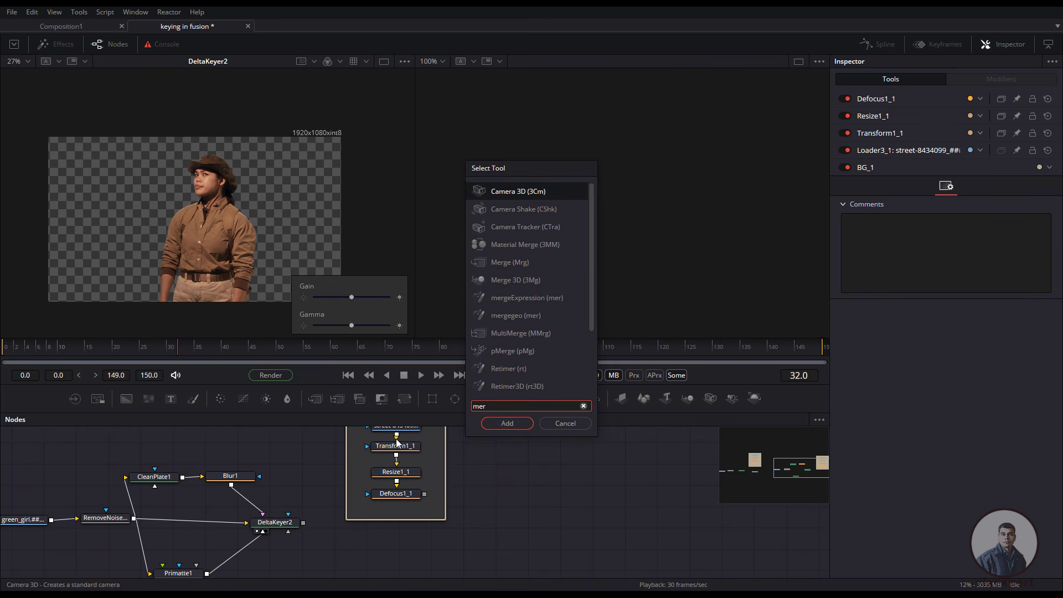
pyautogui.click(509, 262)
pyautogui.click(523, 425)
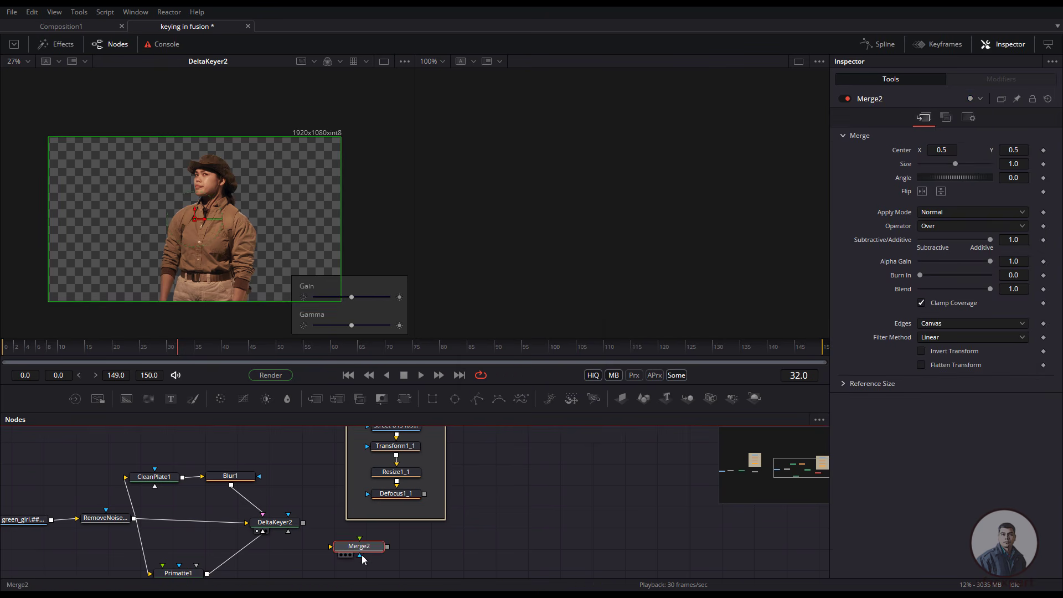
pyautogui.moveTo(424, 493); pyautogui.dragTo(376, 545)
pyautogui.moveTo(302, 523); pyautogui.dragTo(360, 545)
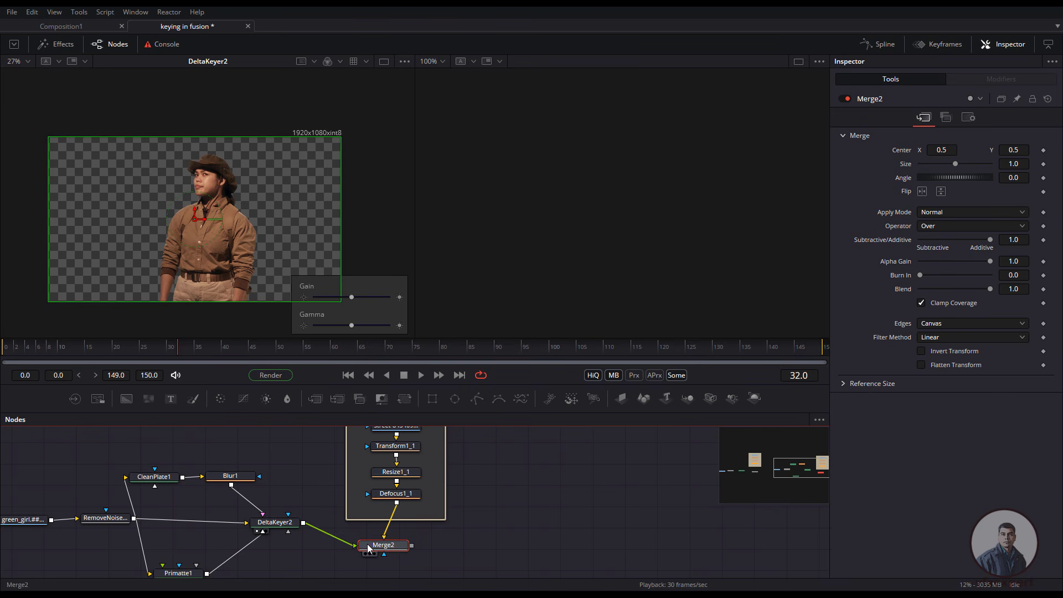
# Step: Show Merge2 in the first viewer and hide the viewer's Gain / Gamma controls
pyautogui.press('1')
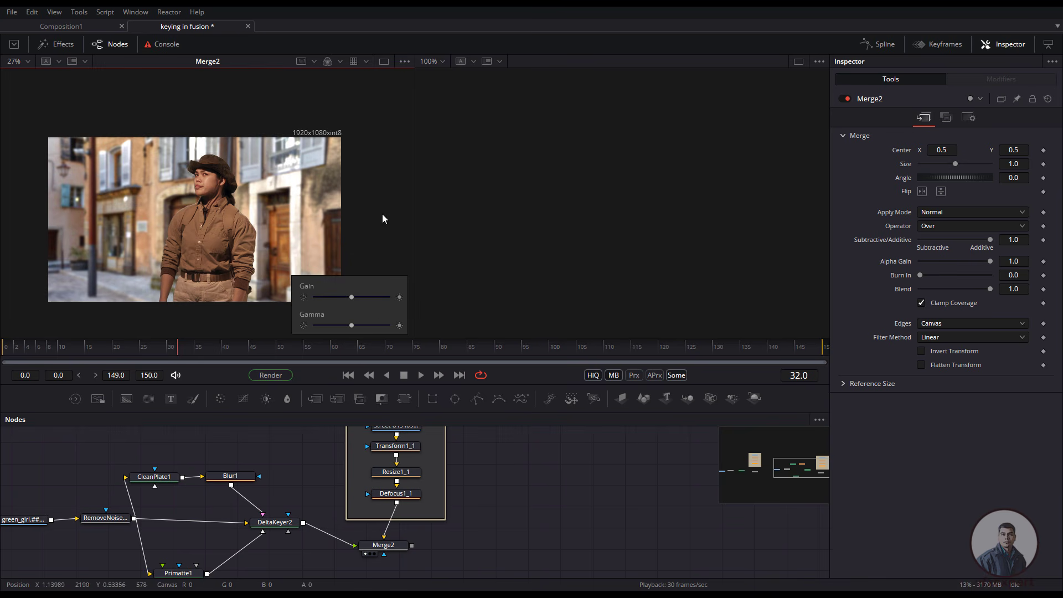
pyautogui.click(404, 62)
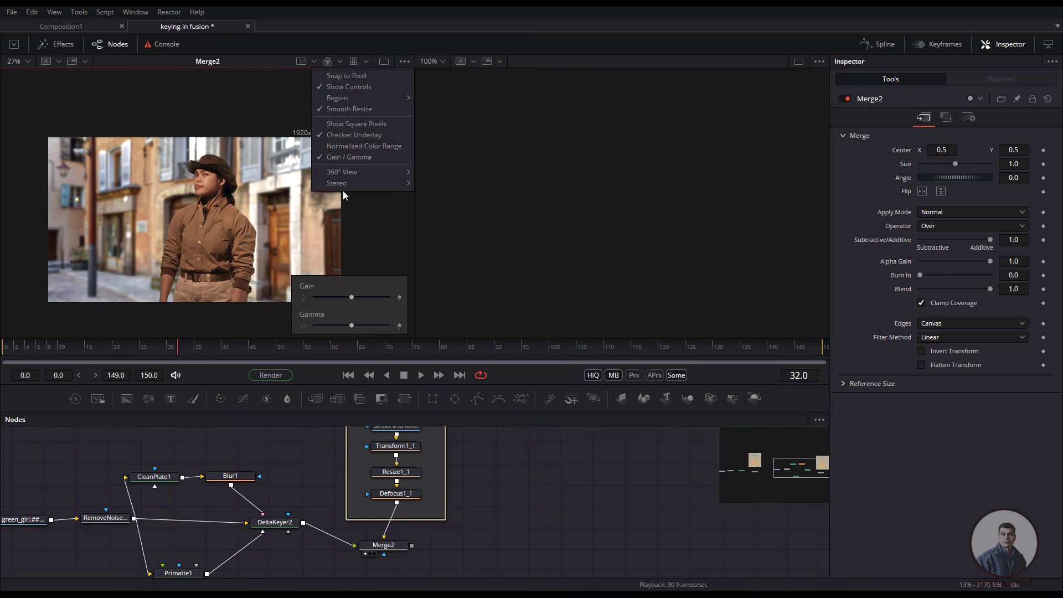
pyautogui.click(368, 158)
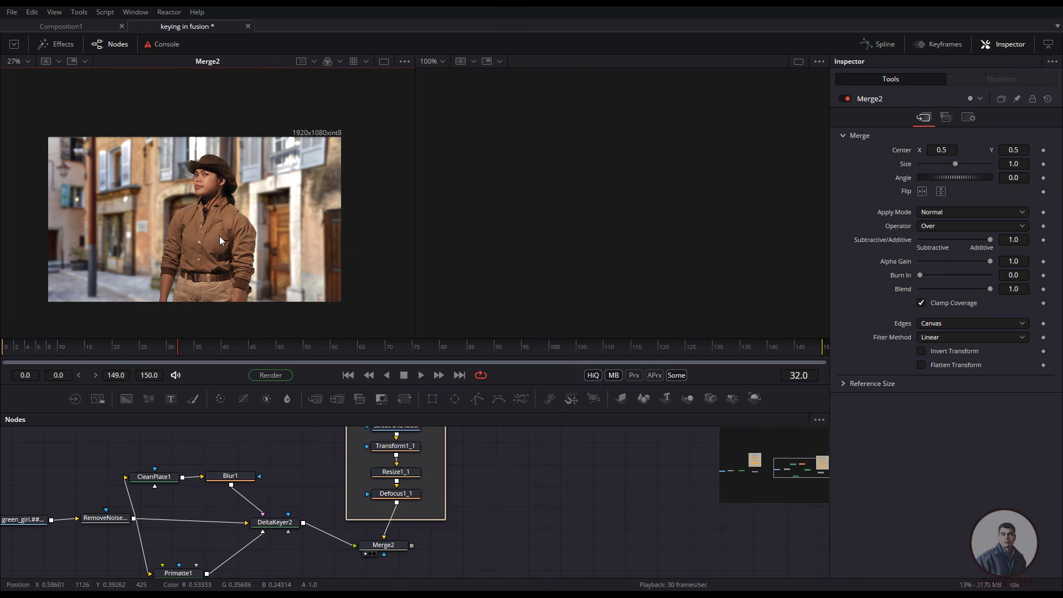
# Step: Examine the keyed edges around the neck, shirt, and arm in Merge2 at frame 40
pyautogui.scroll(4, 219, 235)
pyautogui.moveTo(218, 348)
pyautogui.mouseDown()
pyautogui.moveTo(180, 348)
pyautogui.moveTo(226, 348)
pyautogui.mouseUp()
pyautogui.scroll(4, 203, 149)
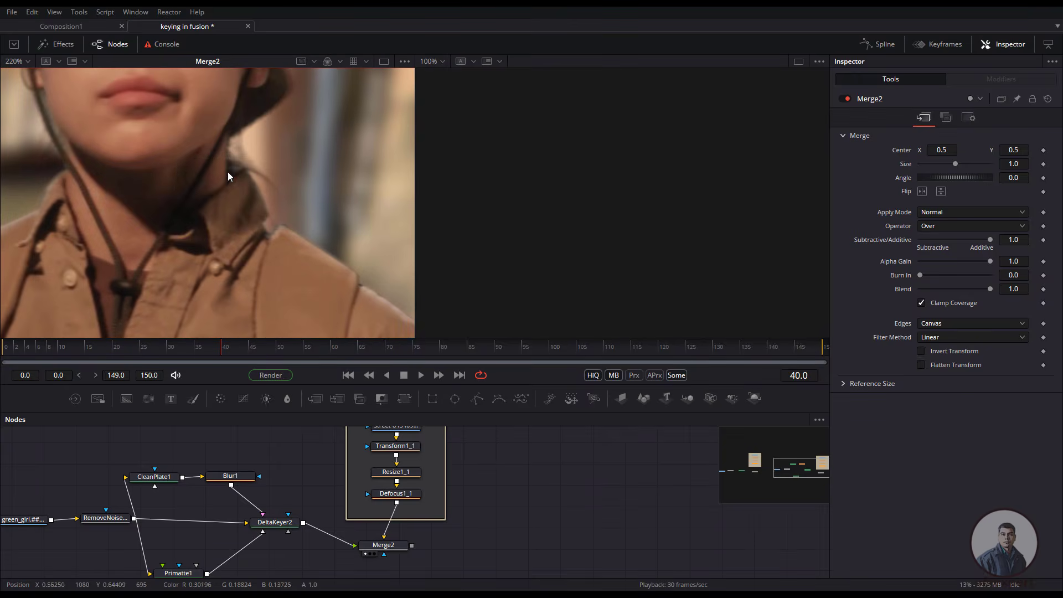
pyautogui.scroll(-2, 244, 238)
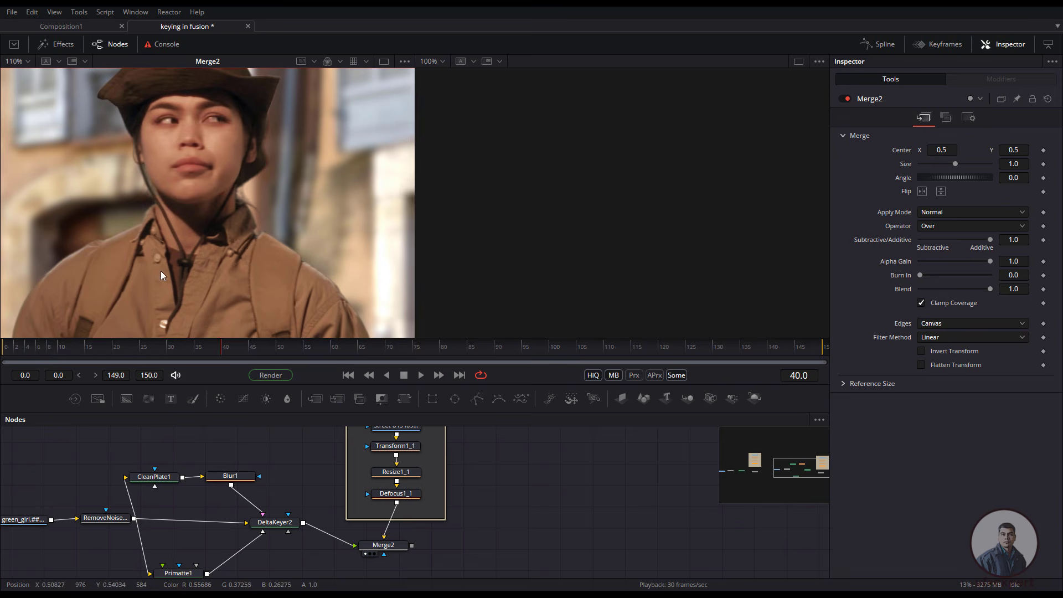
pyautogui.moveTo(161, 271); pyautogui.dragTo(257, 171)
pyautogui.moveTo(170, 324); pyautogui.dragTo(165, 168)
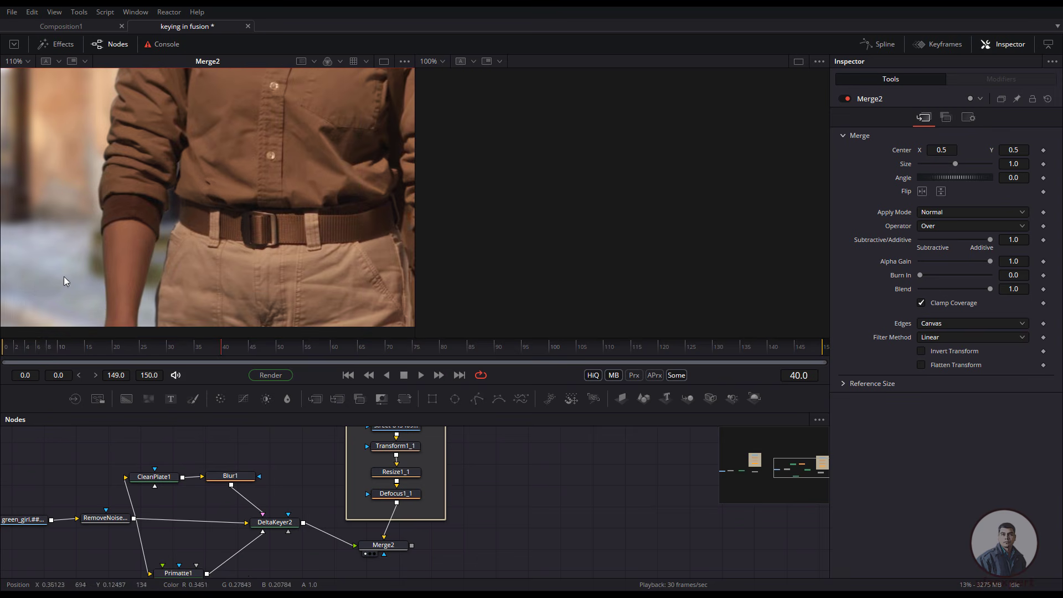
pyautogui.hotkey('ctrl', 'f')
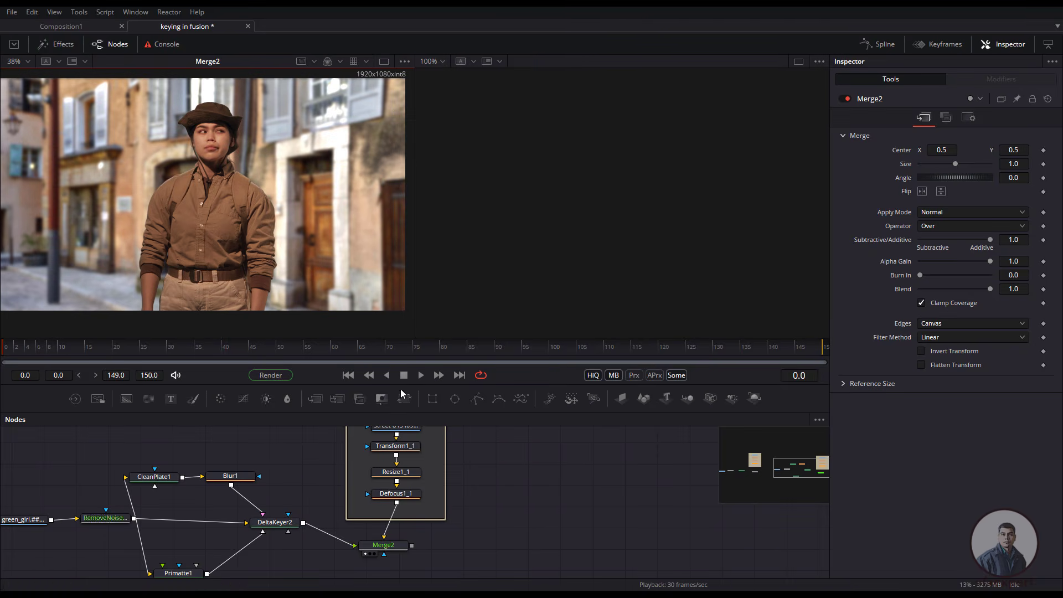
# Step: Play the Merge2 composite from frame 0 and stop at frame 19 to check the key in motion
pyautogui.click(420, 376)
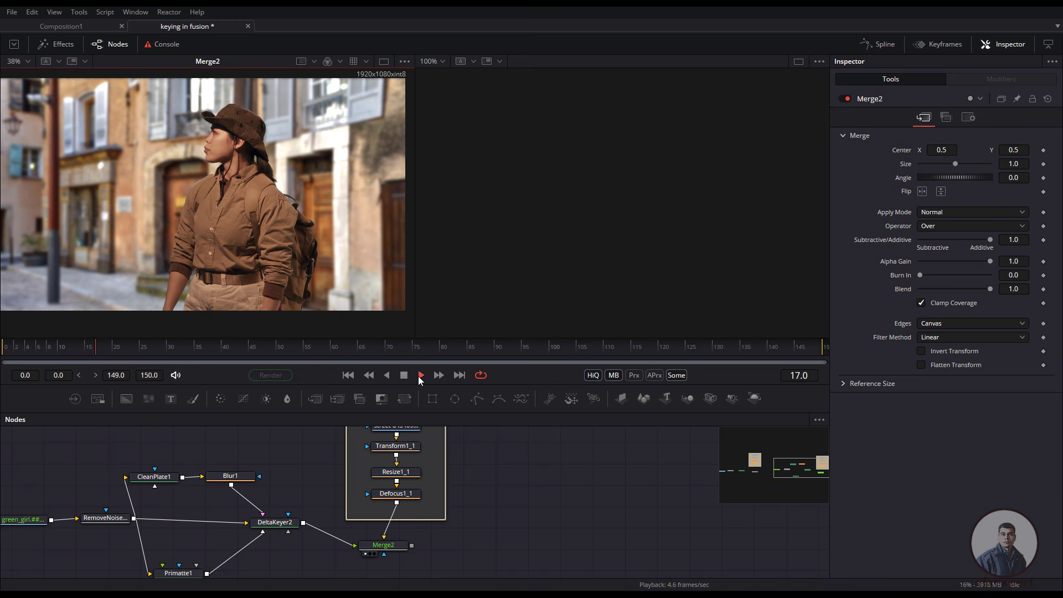
pyautogui.click(420, 375)
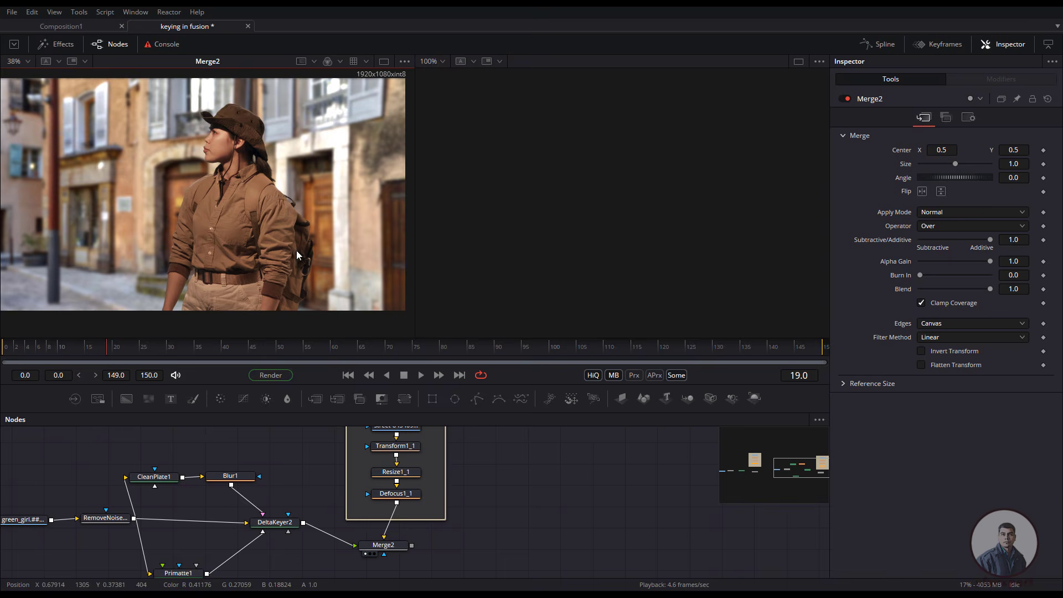
pyautogui.scroll(-1, 295, 268)
pyautogui.scroll(1, 323, 188)
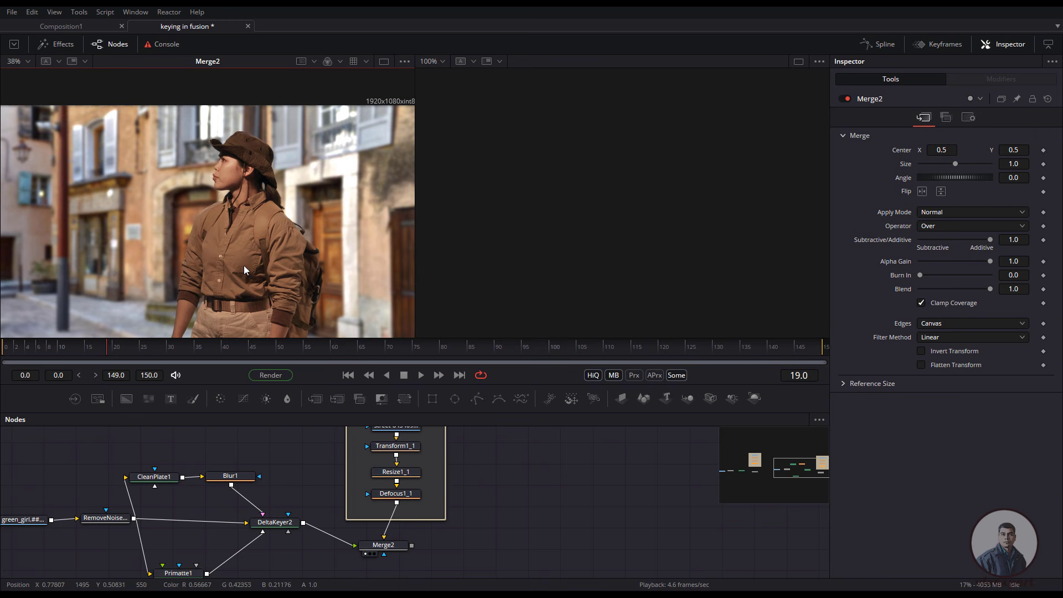
# Step: Tidy the node layout by repositioning Merge2 under the BG_1 group and lowering DeltaKeyer2 level with it
pyautogui.moveTo(505, 499); pyautogui.dragTo(386, 496)
pyautogui.moveTo(283, 547); pyautogui.dragTo(303, 547)
pyautogui.moveTo(323, 528); pyautogui.dragTo(363, 503)
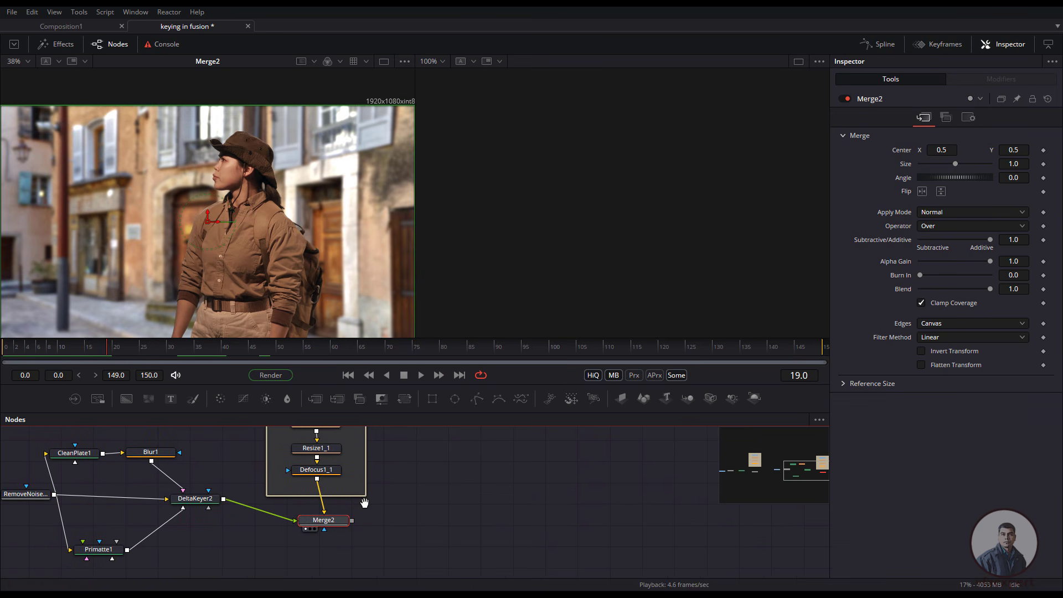
pyautogui.moveTo(209, 507); pyautogui.dragTo(206, 536)
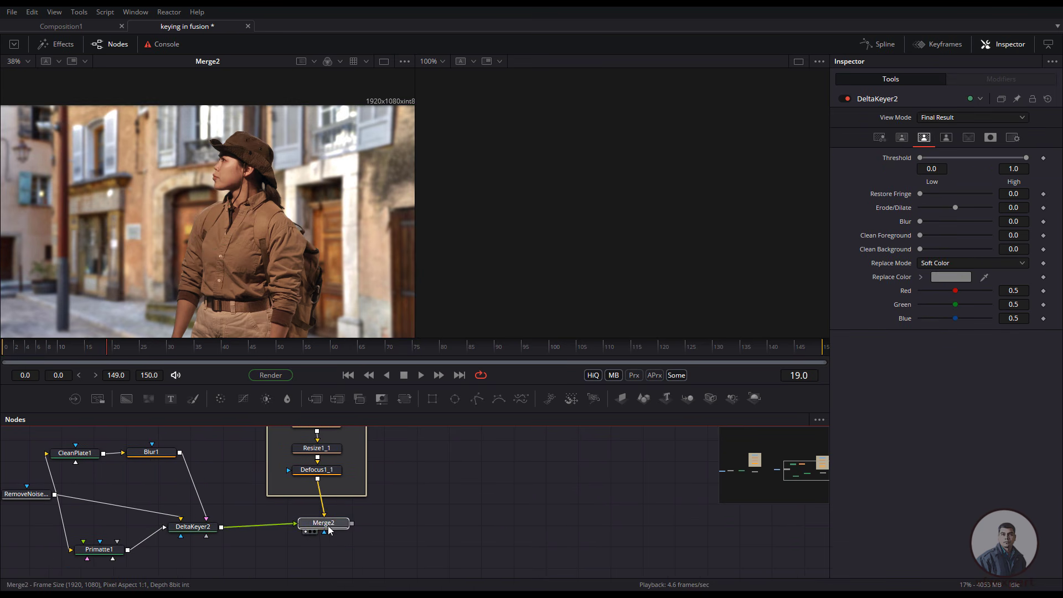
# Step: Lower Merge2 to make room and insert a Color Curves node between Defocus1_1 and Merge2
pyautogui.moveTo(324, 521); pyautogui.dragTo(319, 538)
pyautogui.moveTo(412, 488); pyautogui.dragTo(394, 527)
pyautogui.click(452, 493)
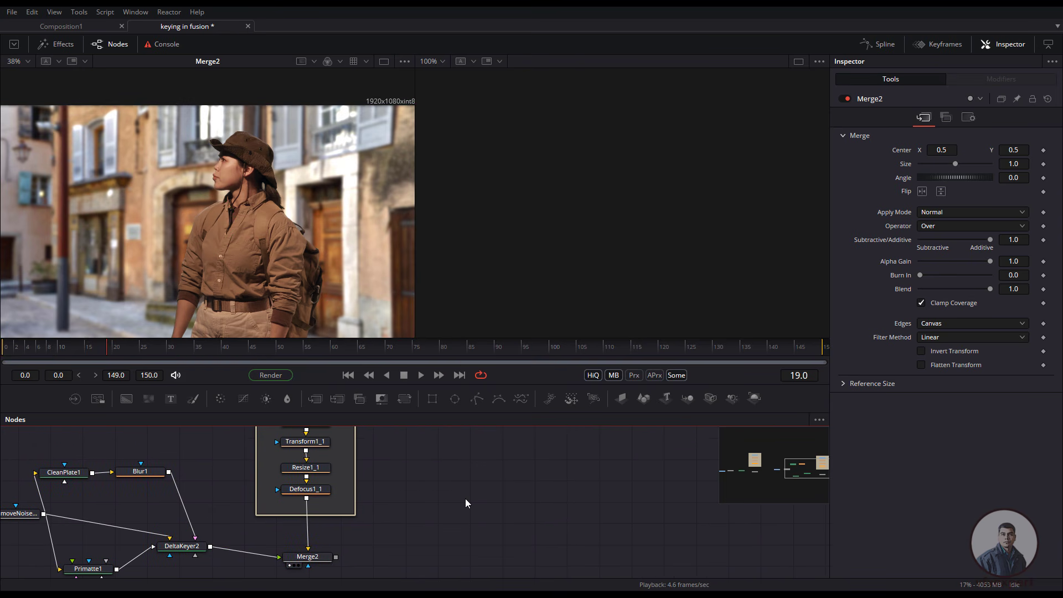
pyautogui.hotkey('shift', 'space')
pyautogui.write('Merge')
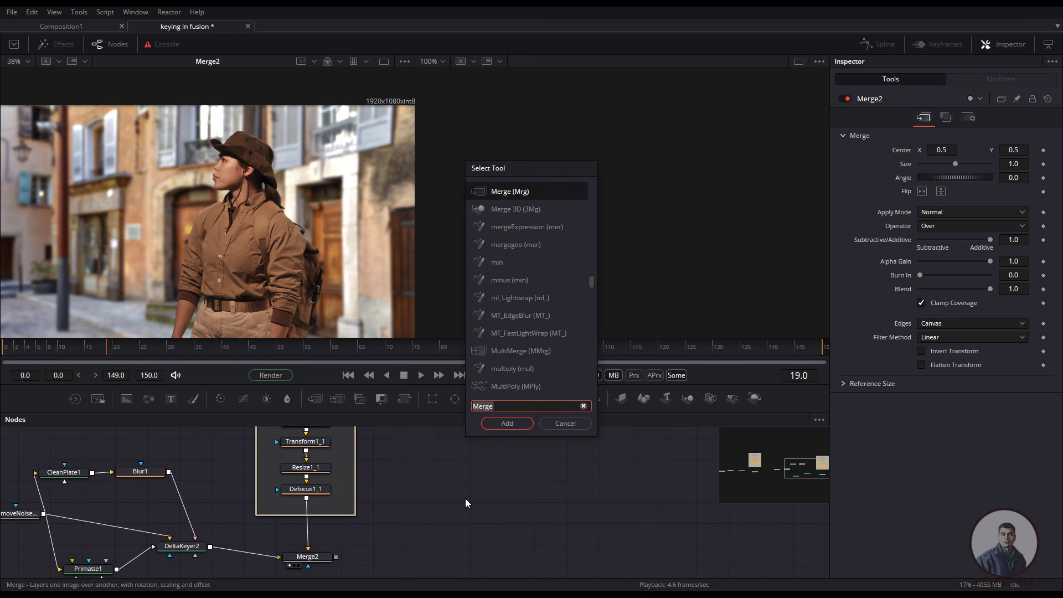
pyautogui.write('cur')
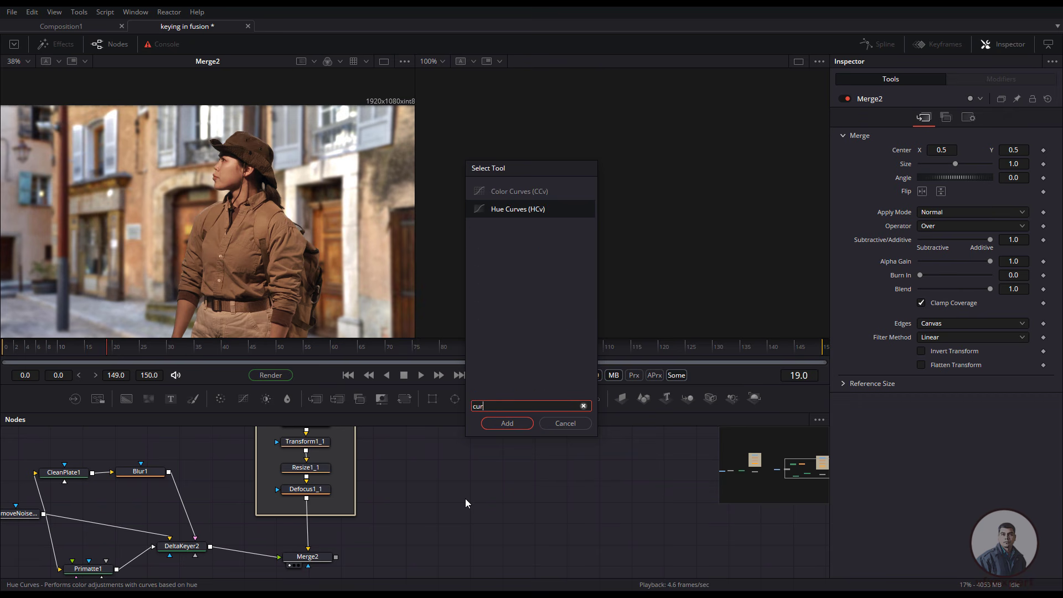
pyautogui.click(527, 193)
pyautogui.click(507, 427)
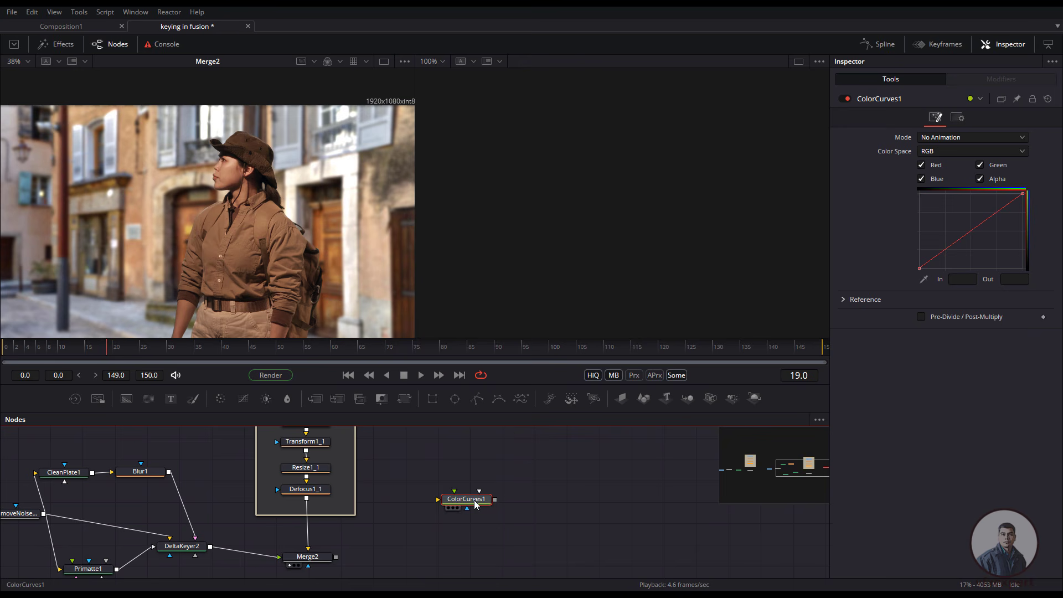
pyautogui.moveTo(477, 503); pyautogui.dragTo(319, 531)
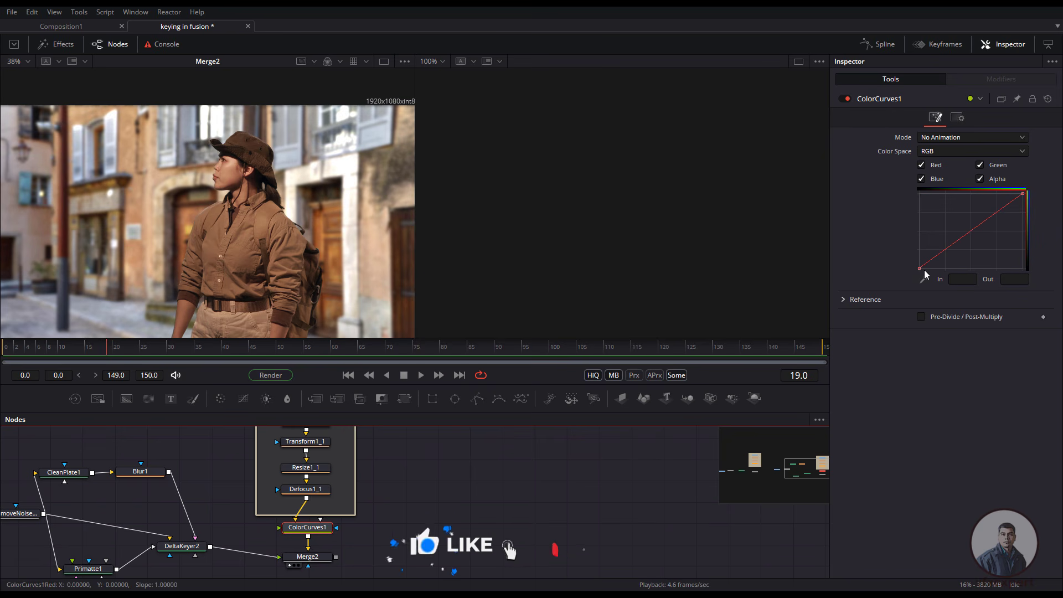
# Step: Darken the background in ColorCurves1: shift the black point to about 0.037 in and pull an upper-midtone point to about 0.747 in, 0.607 out
pyautogui.moveTo(925, 273); pyautogui.dragTo(925, 274)
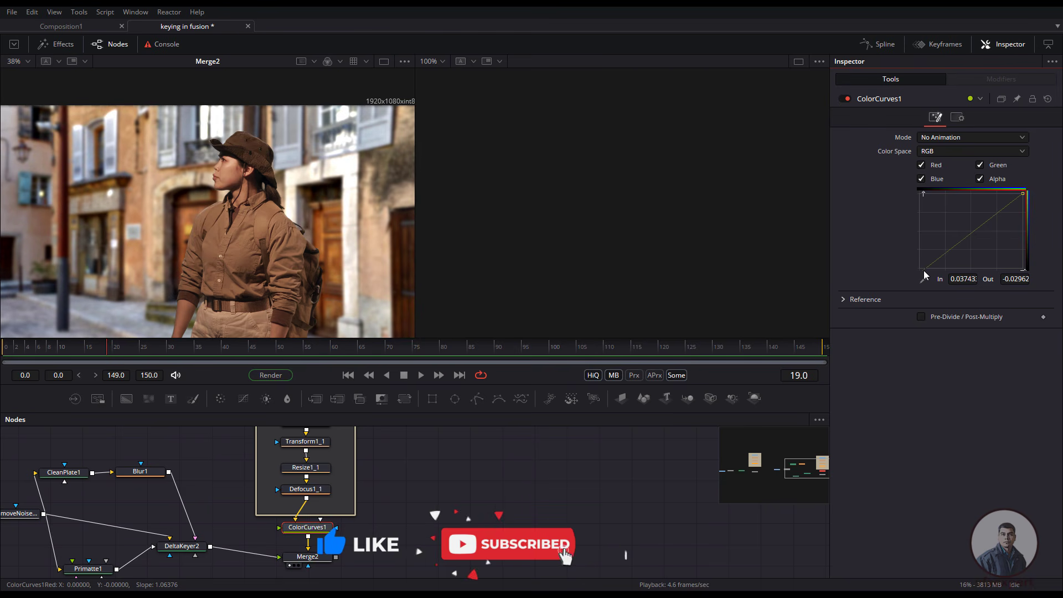
pyautogui.click(956, 243)
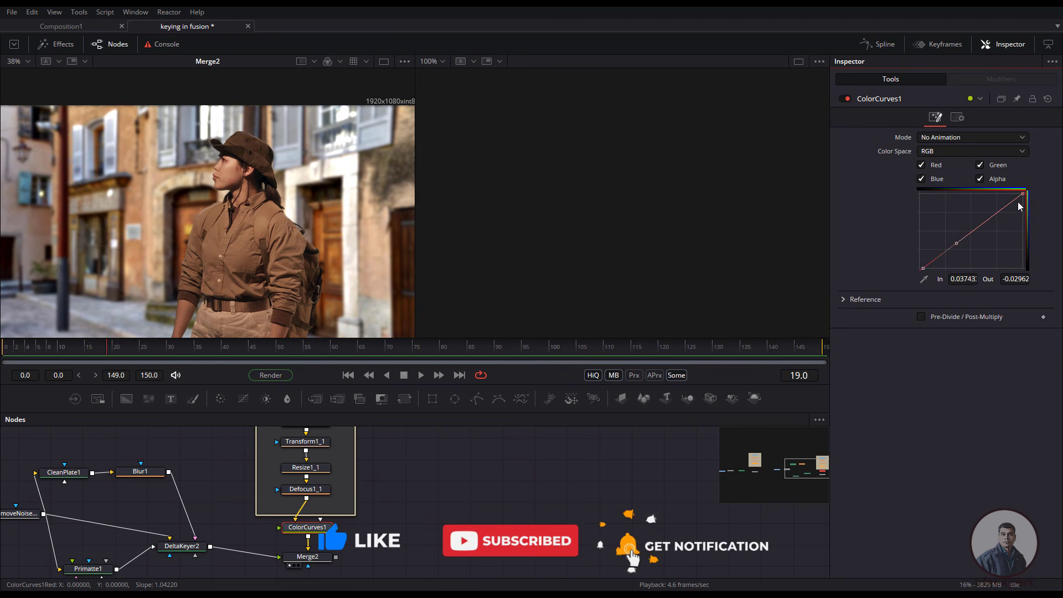
pyautogui.click(999, 214)
pyautogui.click(990, 219)
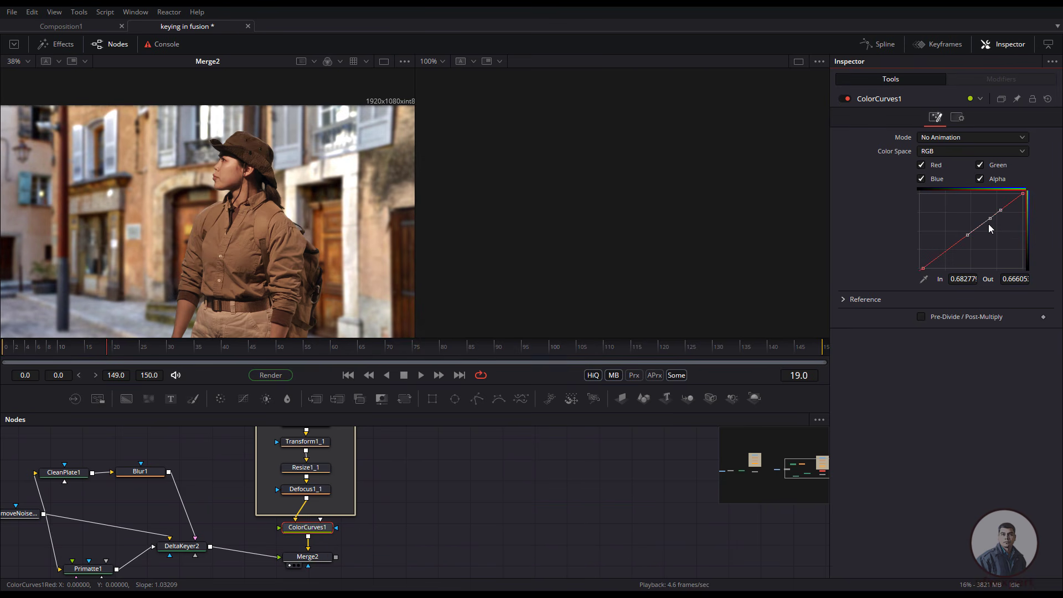
pyautogui.moveTo(989, 225); pyautogui.dragTo(996, 224)
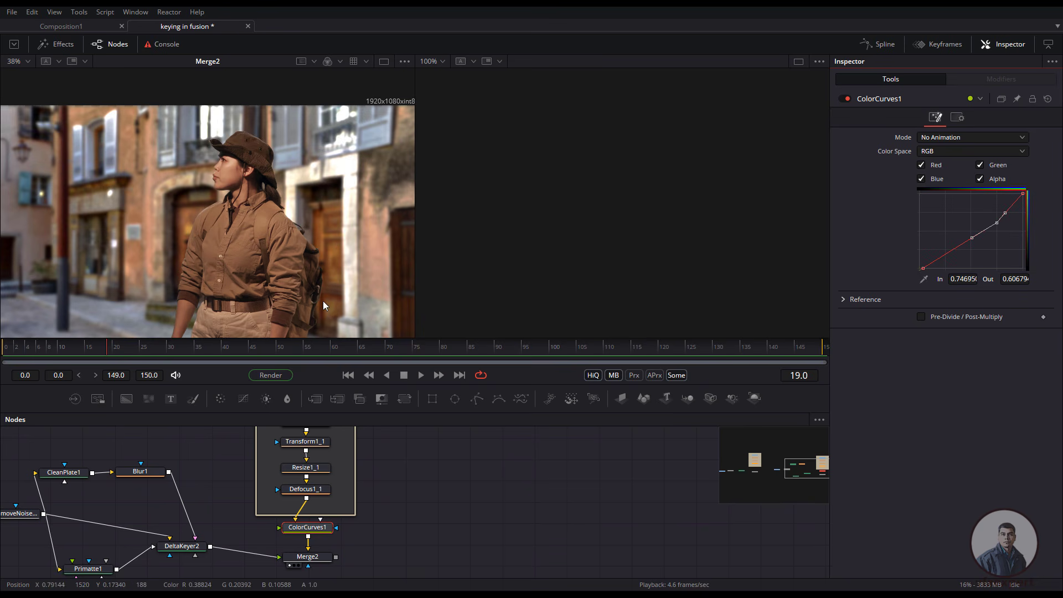
# Step: Scrub through the whole Merge2 frame to check the darkened background against the woman, and return to frame 0
pyautogui.scroll(-2, 323, 300)
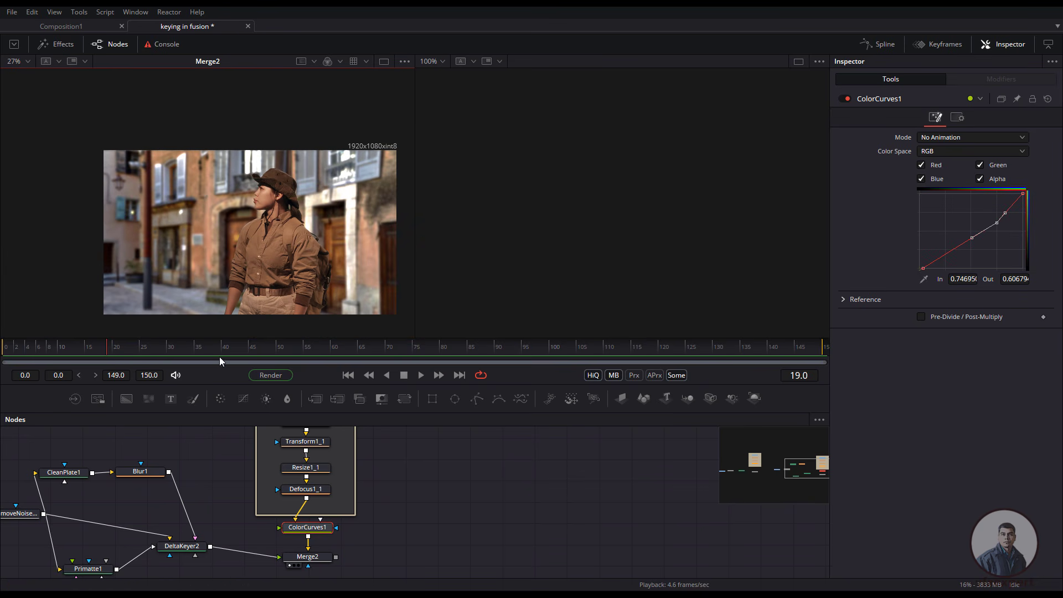
pyautogui.moveTo(219, 350); pyautogui.dragTo(267, 354)
pyautogui.click(349, 375)
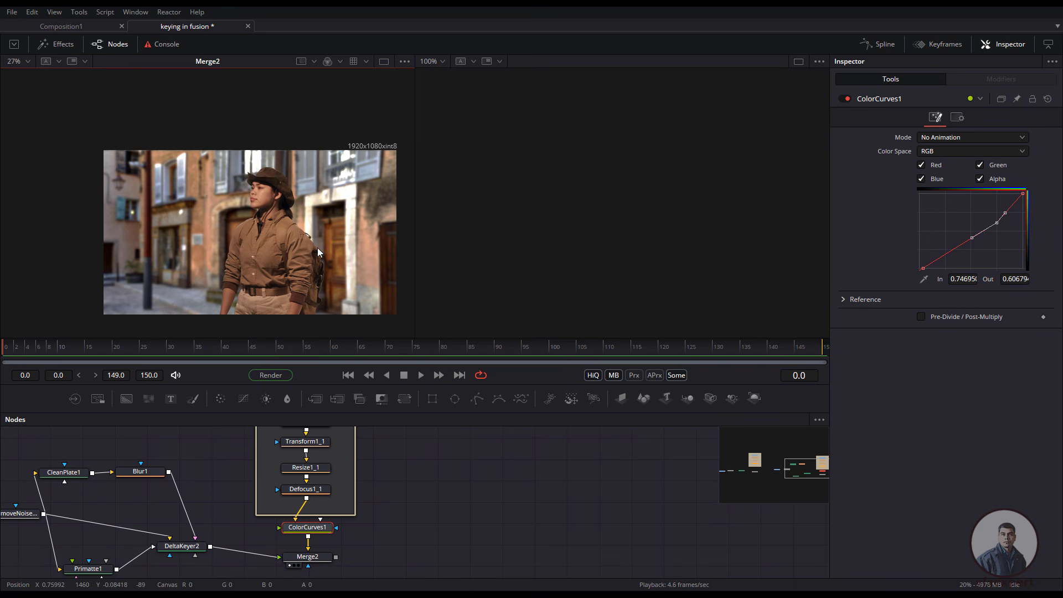
# Step: Switch to a single-viewer layout, load Merge2 fitted to the view, and play the composite from frame 0
pyautogui.click(798, 62)
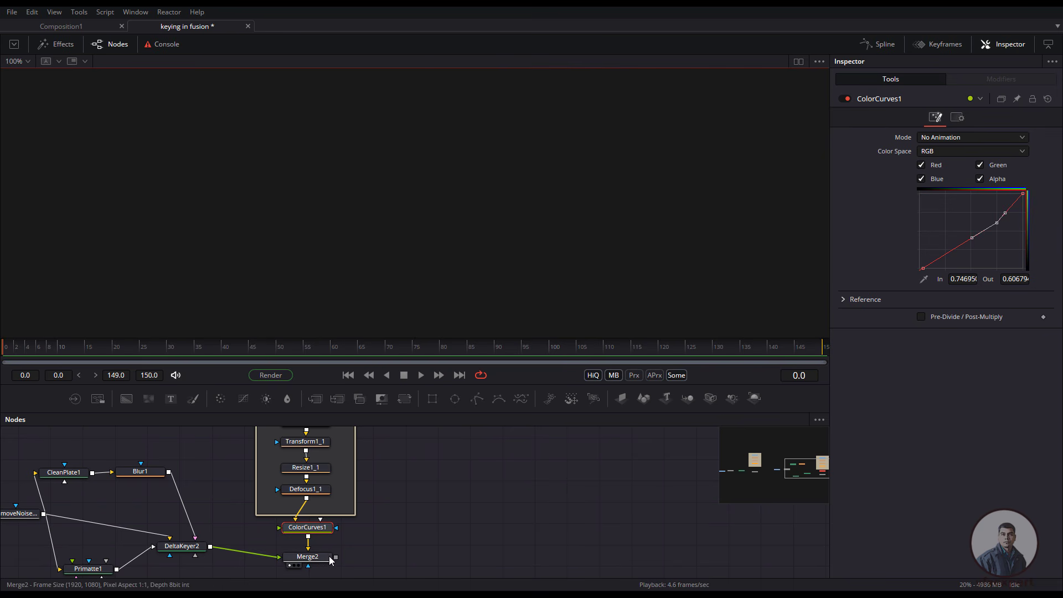
pyautogui.click(293, 566)
pyautogui.hotkey('ctrl', 'f')
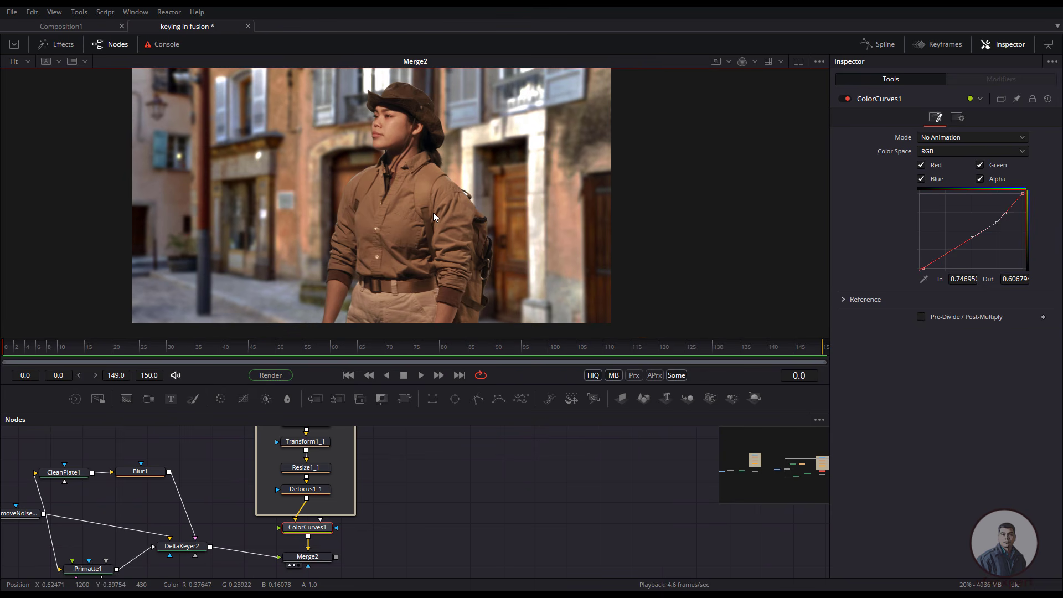
pyautogui.moveTo(433, 212); pyautogui.dragTo(417, 221)
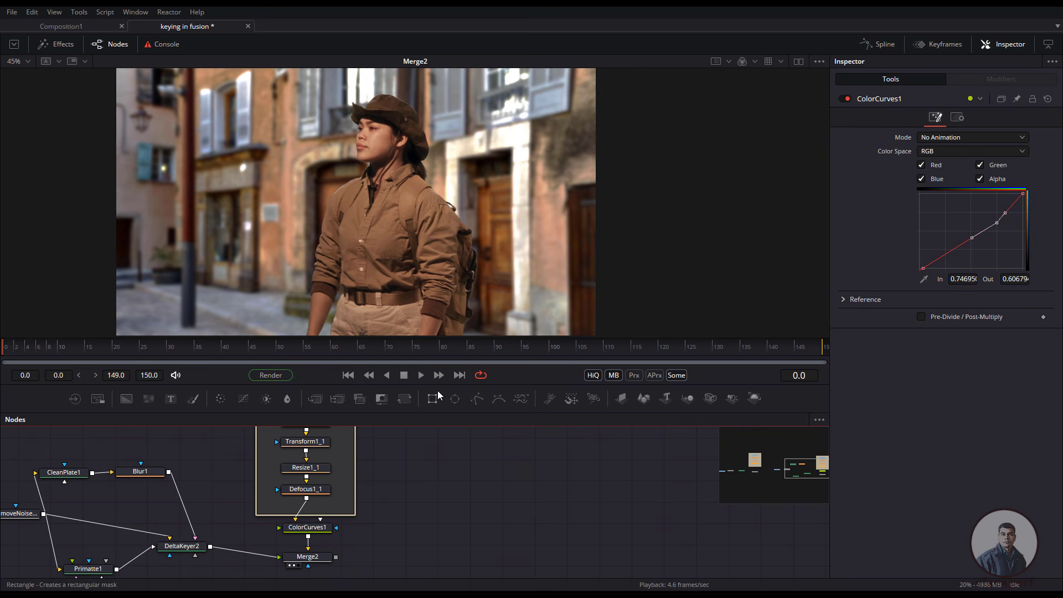
pyautogui.click(421, 376)
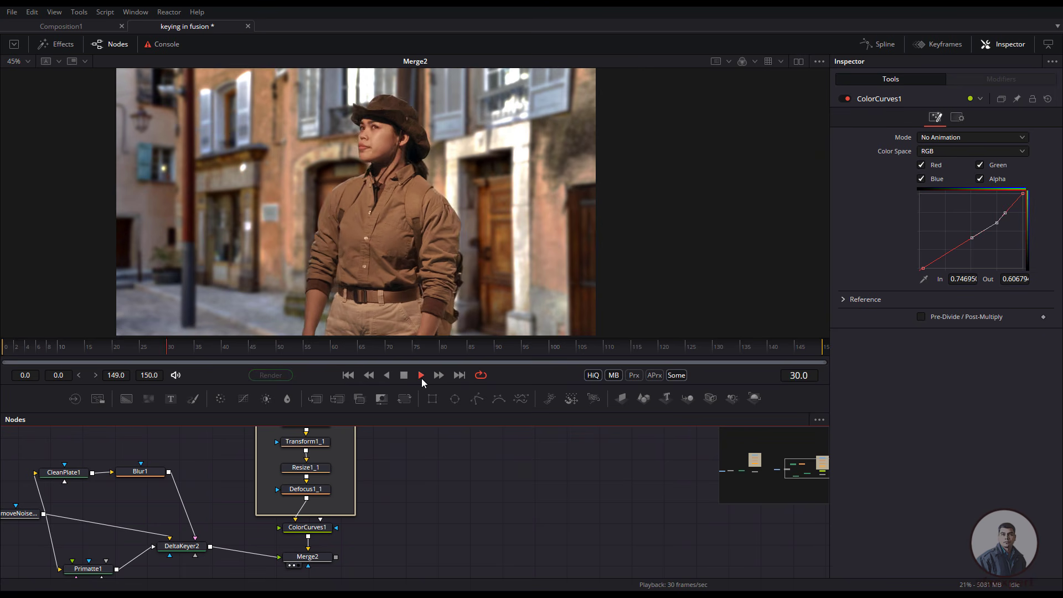